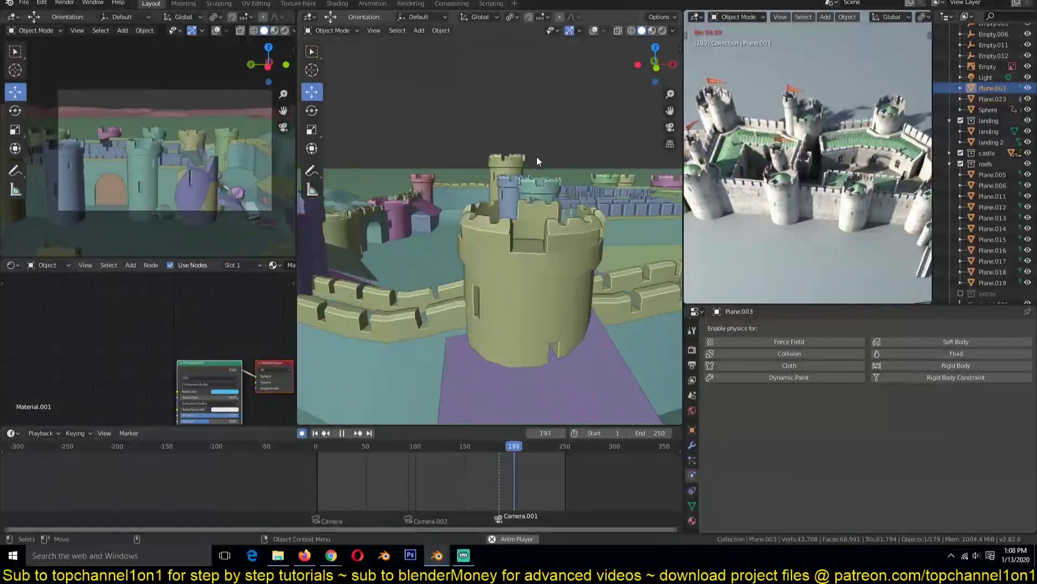
- Stop the playback and isolate the fractured tower by selecting all pieces in the same collection as one fragment
{"action": "key", "text": "Escape"}
{"action": "left_click", "coordinate": [547, 216]}
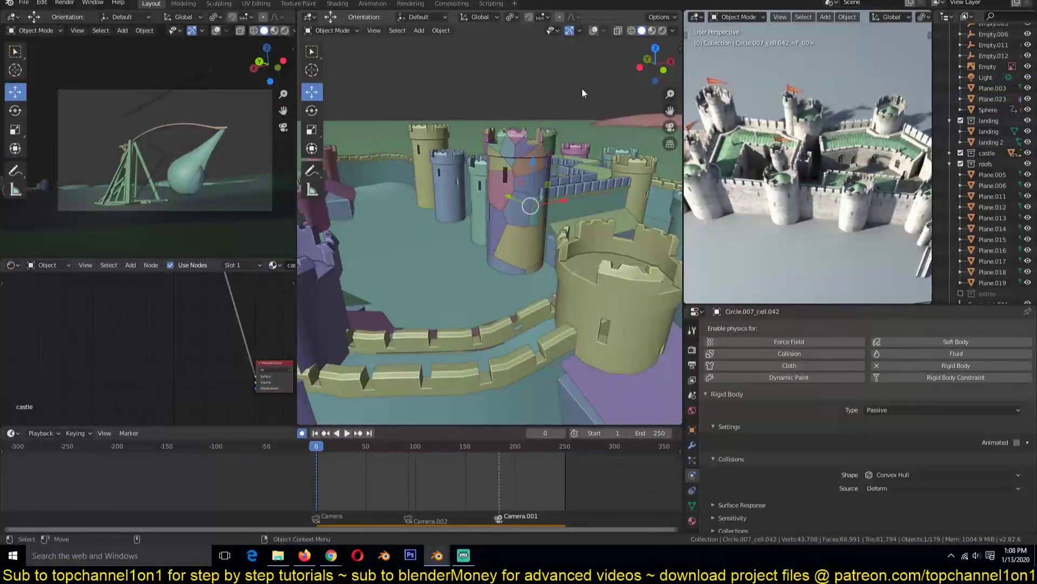
{"action": "key", "text": "shift+g"}
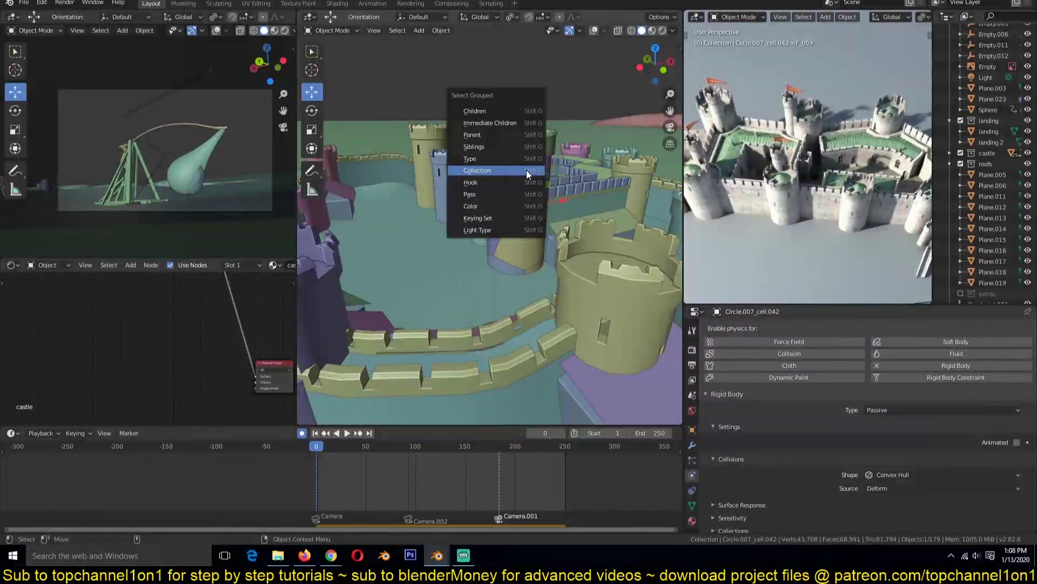
{"action": "left_click", "coordinate": [527, 169]}
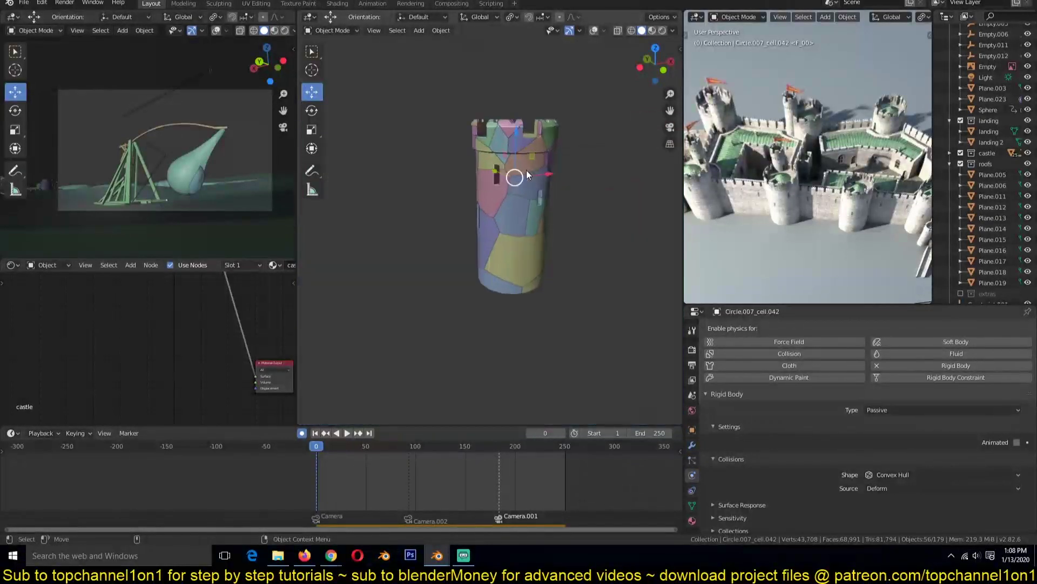
{"action": "key", "text": "KP_Divide"}
- Show the isolated tower in material preview shading and examine its destruction by playing the animation
{"action": "left_click", "coordinate": [657, 30]}
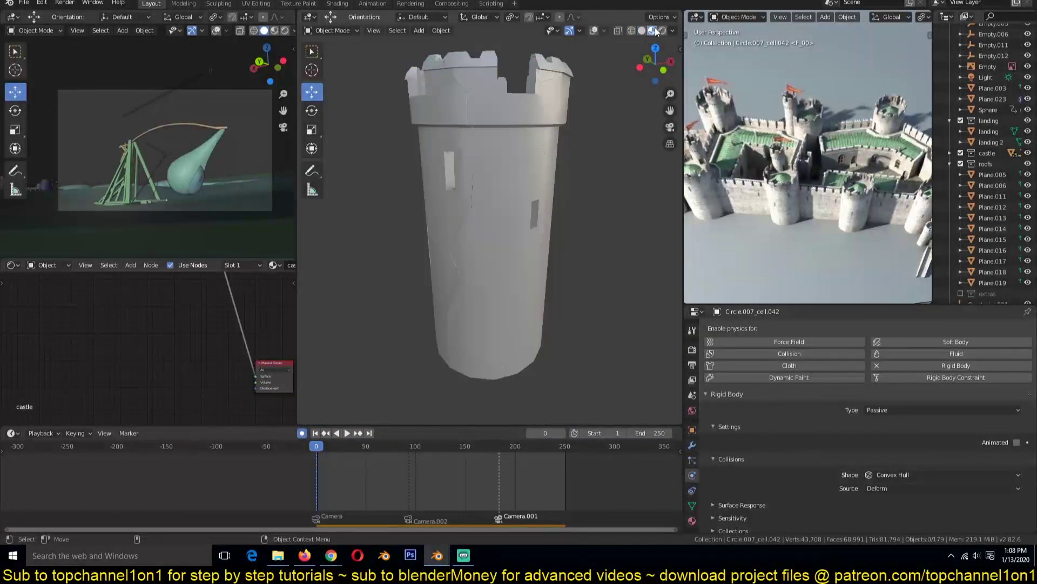
{"action": "key", "text": "space"}
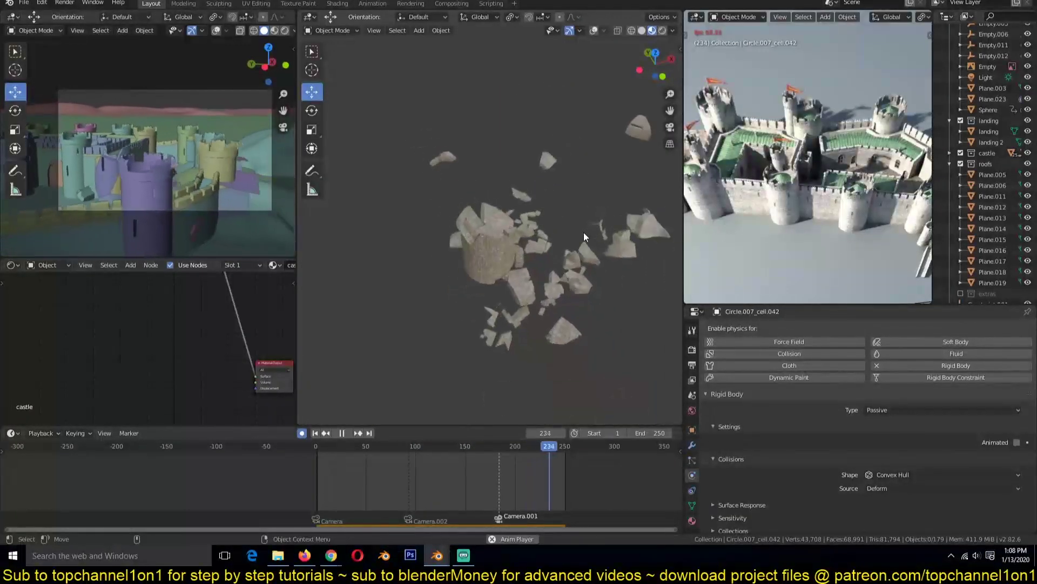
{"action": "middle_click_drag", "start_coordinate": [526, 155], "coordinate": [496, 176]}
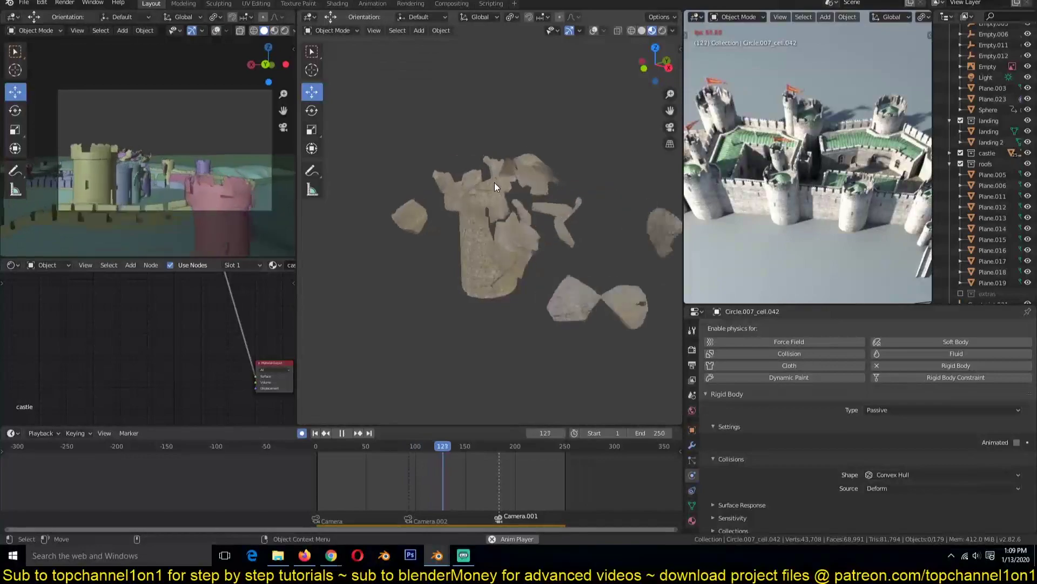
{"action": "key", "text": "space"}
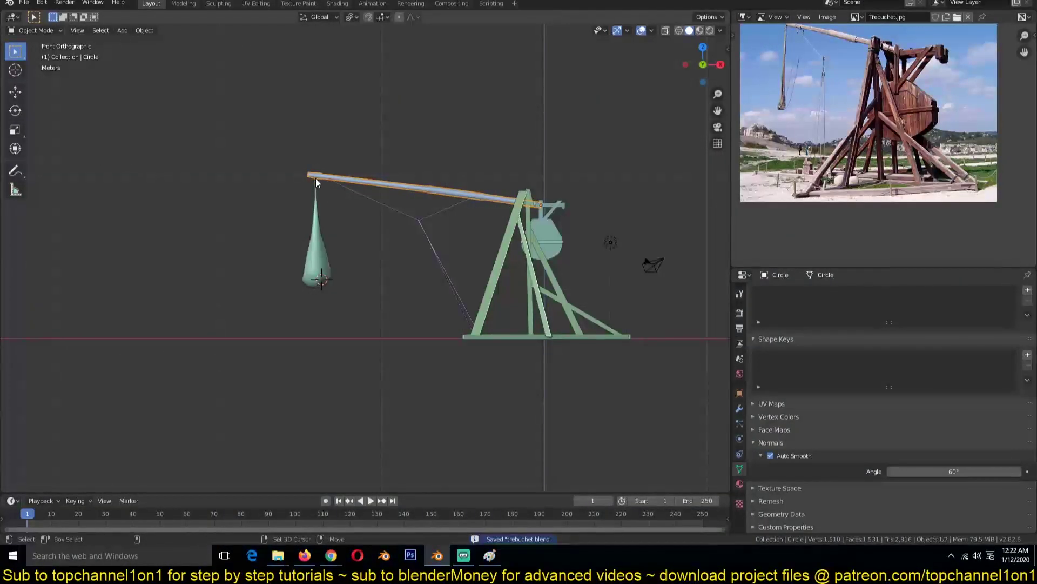
- Add a plain axes empty at the throwing arm's tip, where the sling hangs
{"action": "right_click", "coordinate": [315, 178], "text": "shift"}
{"action": "key", "text": "KP_7"}
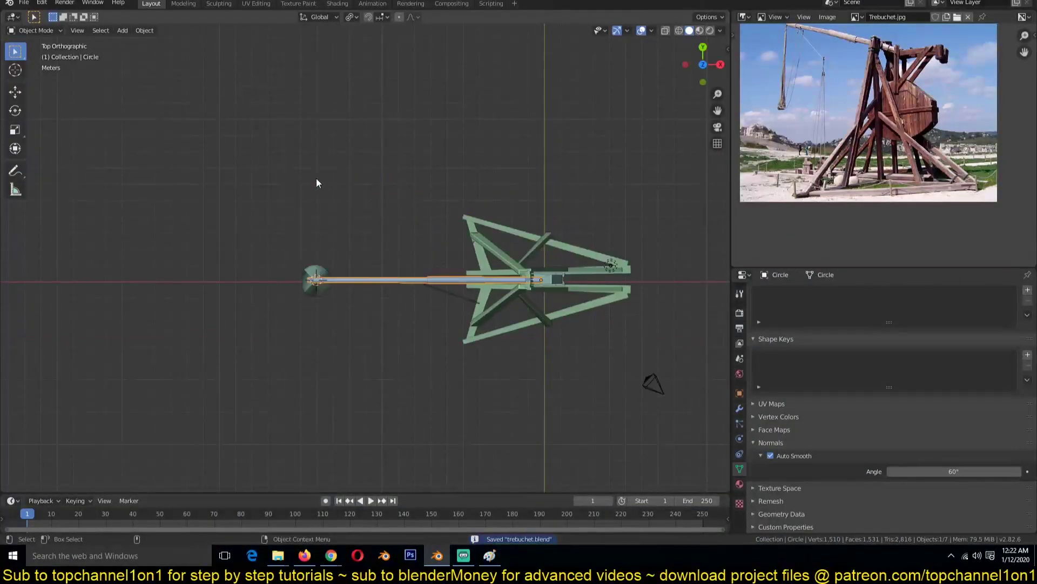
{"action": "key", "text": "KP_1"}
{"action": "scroll", "coordinate": [316, 178], "scroll_direction": "up", "scroll_amount": 3}
{"action": "key", "text": "shift+a"}
{"action": "mouse_move", "coordinate": [286, 275]}
{"action": "left_click", "coordinate": [367, 275]}
{"action": "middle_click_drag", "start_coordinate": [528, 277], "coordinate": [498, 287], "text": "shift"}
{"action": "left_click", "coordinate": [630, 180]}
{"action": "key", "text": "r"}
{"action": "right_click", "coordinate": [607, 252]}
- Add a single arrow empty where the counterweight hangs from the short end of the throwing arm
{"action": "left_click", "coordinate": [671, 176]}
{"action": "scroll", "coordinate": [574, 178], "scroll_direction": "up", "scroll_amount": 4}
{"action": "middle_click_drag", "start_coordinate": [574, 177], "coordinate": [397, 233], "text": "shift"}
{"action": "right_click", "coordinate": [531, 231], "text": "shift"}
{"action": "key", "text": "shift+a"}
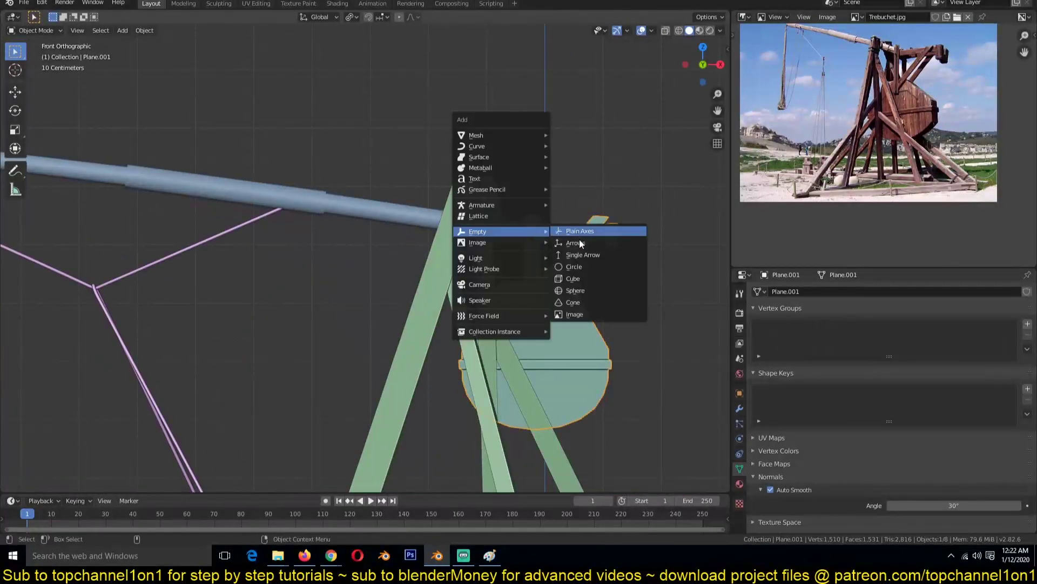
{"action": "left_click", "coordinate": [584, 255]}
{"action": "scroll", "coordinate": [487, 244], "scroll_direction": "down", "scroll_amount": 5}
{"action": "middle_click_drag", "start_coordinate": [486, 244], "coordinate": [556, 215], "text": "shift"}
- Attach the counterweight to the arrow empty with a Child Of constraint, set its inverse and disable rotation on all axes
{"action": "left_click", "coordinate": [519, 251]}
{"action": "scroll", "coordinate": [542, 232], "scroll_direction": "up", "scroll_amount": 4}
{"action": "left_click", "coordinate": [739, 408]}
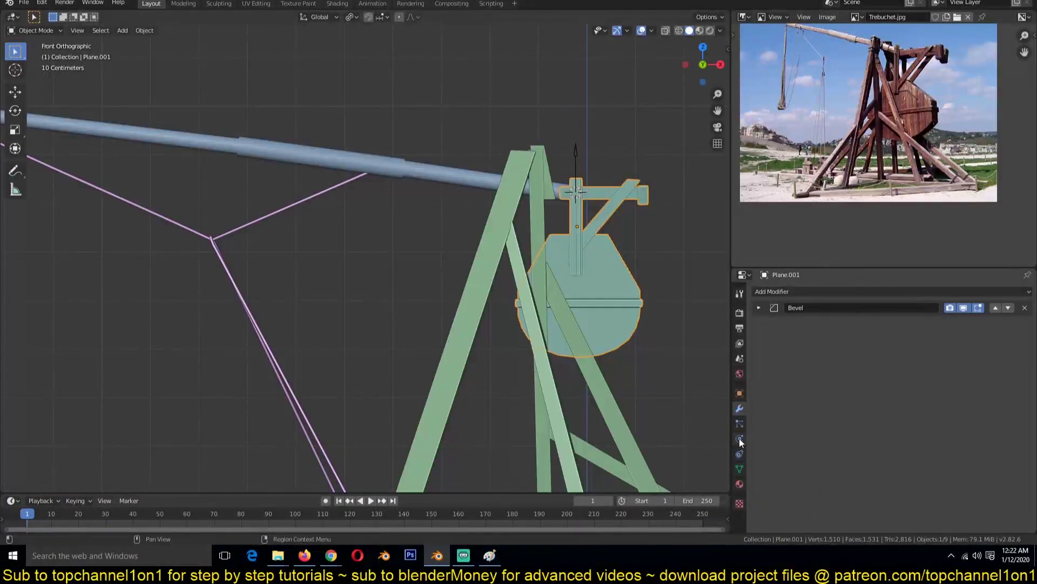
{"action": "left_click", "coordinate": [884, 291]}
{"action": "left_click", "coordinate": [843, 292]}
{"action": "left_click", "coordinate": [1021, 340]}
{"action": "left_click", "coordinate": [1025, 328]}
{"action": "left_click", "coordinate": [577, 153]}
{"action": "left_click", "coordinate": [816, 394]}
{"action": "left_click_drag", "start_coordinate": [853, 355], "coordinate": [854, 380]}
{"action": "left_click", "coordinate": [470, 177]}
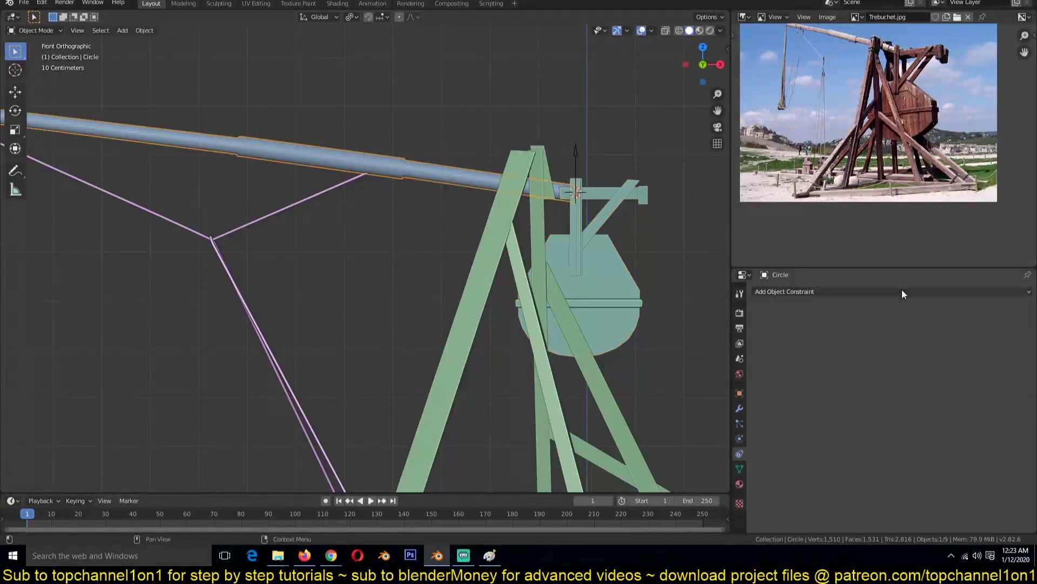
{"action": "left_click", "coordinate": [903, 291]}
{"action": "left_click", "coordinate": [994, 340]}
{"action": "left_click", "coordinate": [1023, 329]}
{"action": "left_click", "coordinate": [576, 156]}
- Give the counterweight's arrow empty a Child Of constraint targeting the throwing arm
{"action": "left_click", "coordinate": [576, 157]}
{"action": "left_click", "coordinate": [853, 292]}
{"action": "left_click", "coordinate": [995, 340]}
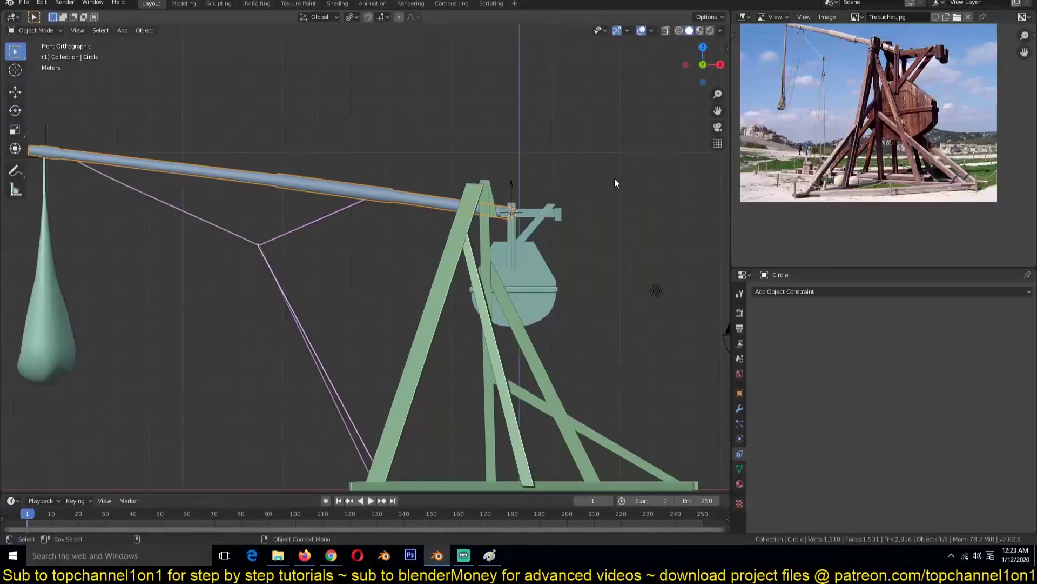
- Set the throwing arm's origin to the 3D cursor at the top of the support frame
{"action": "scroll", "coordinate": [614, 182], "scroll_direction": "up", "scroll_amount": 2}
{"action": "right_click", "coordinate": [537, 187]}
{"action": "mouse_move", "coordinate": [526, 215]}
{"action": "left_click", "coordinate": [598, 237]}
- Shift the counterweight's arrow empty about 1 m toward the short end of the arm and test the arm's rotation
{"action": "left_click", "coordinate": [574, 217]}
{"action": "key", "text": "g"}
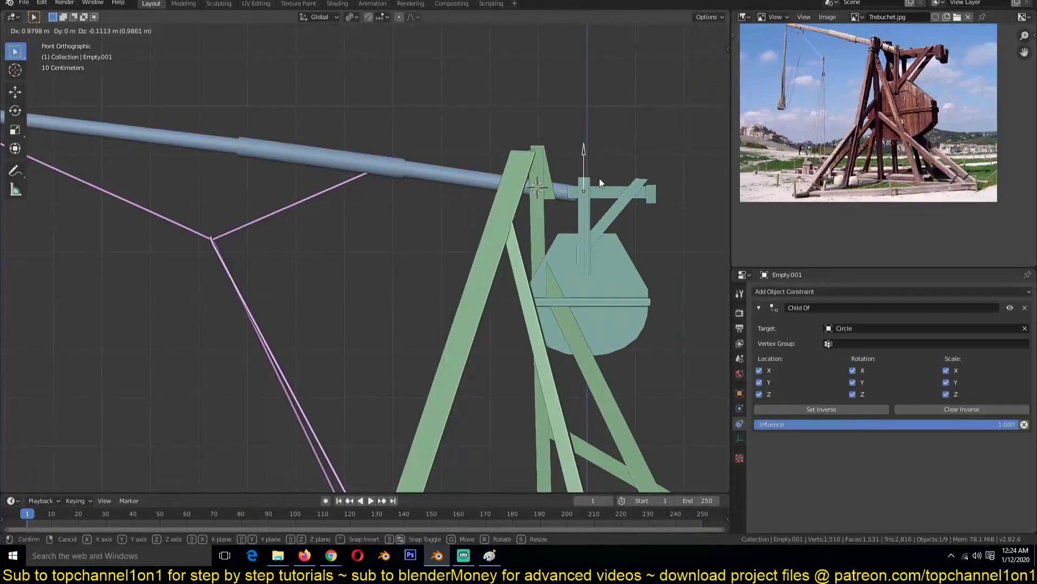
{"action": "left_click", "coordinate": [598, 178]}
{"action": "left_click", "coordinate": [560, 190]}
{"action": "key", "text": "r"}
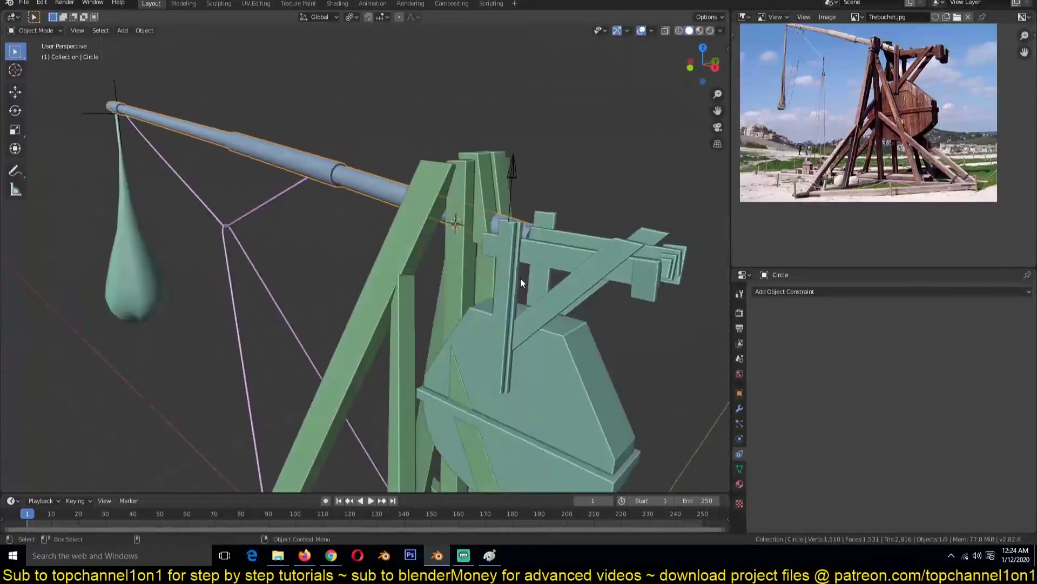
- Reset the throwing arm's origin to the 3D cursor placed at the frame's pivot in top view, and test its rotation
{"action": "key", "text": "KP_7"}
{"action": "right_click", "coordinate": [535, 326]}
{"action": "mouse_move", "coordinate": [540, 324]}
{"action": "left_click", "coordinate": [593, 337]}
{"action": "key", "text": "KP_1"}
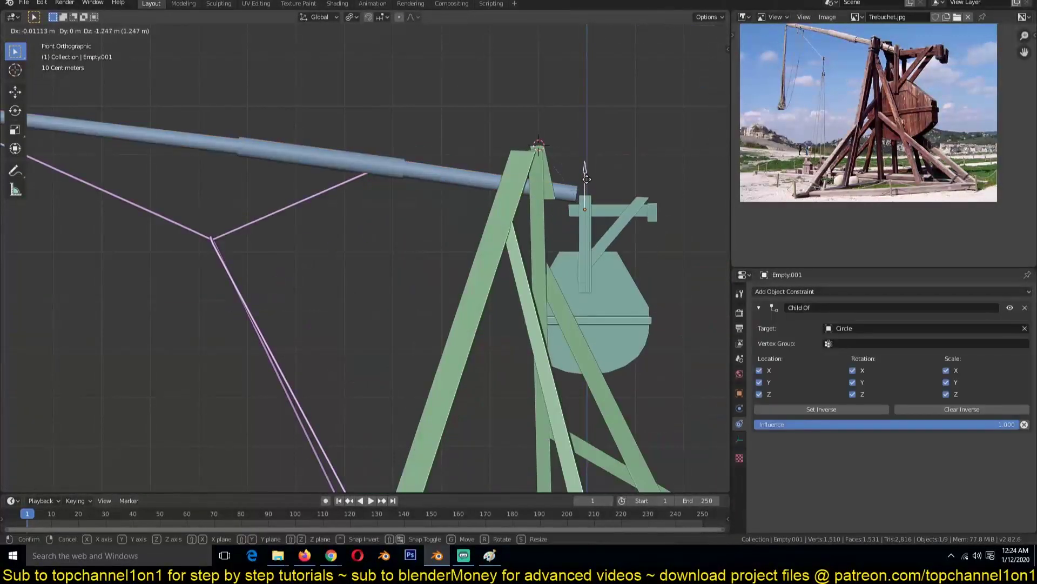
{"action": "key", "text": "r"}
{"action": "right_click", "coordinate": [482, 170]}
- Examine how the throwing arm lines up with the frame's pivot from the top and front views
{"action": "right_click", "coordinate": [534, 185], "text": "shift"}
{"action": "key", "text": "KP_7"}
{"action": "scroll", "coordinate": [562, 239], "scroll_direction": "up", "scroll_amount": 3}
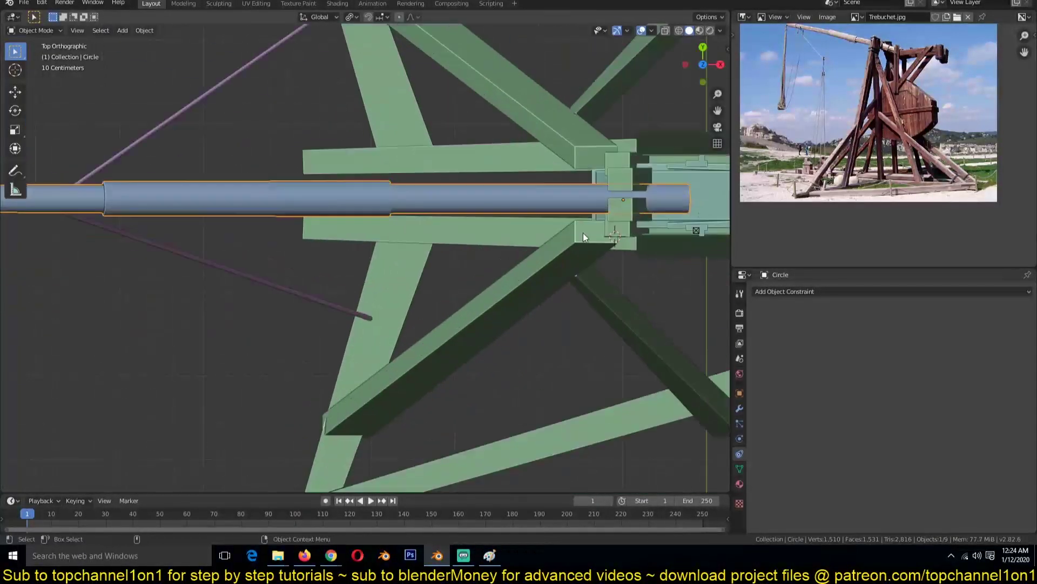
{"action": "key", "text": "KP_1"}
{"action": "scroll", "coordinate": [624, 203], "scroll_direction": "down", "scroll_amount": 1}
{"action": "key", "text": "Tab"}
{"action": "key", "text": "h"}
{"action": "key", "text": "alt+h"}
{"action": "key", "text": "Tab"}
- Lower the throwing arm along the Z axis at the frame's pivot
{"action": "key", "text": "g"}
{"action": "key", "text": "z"}
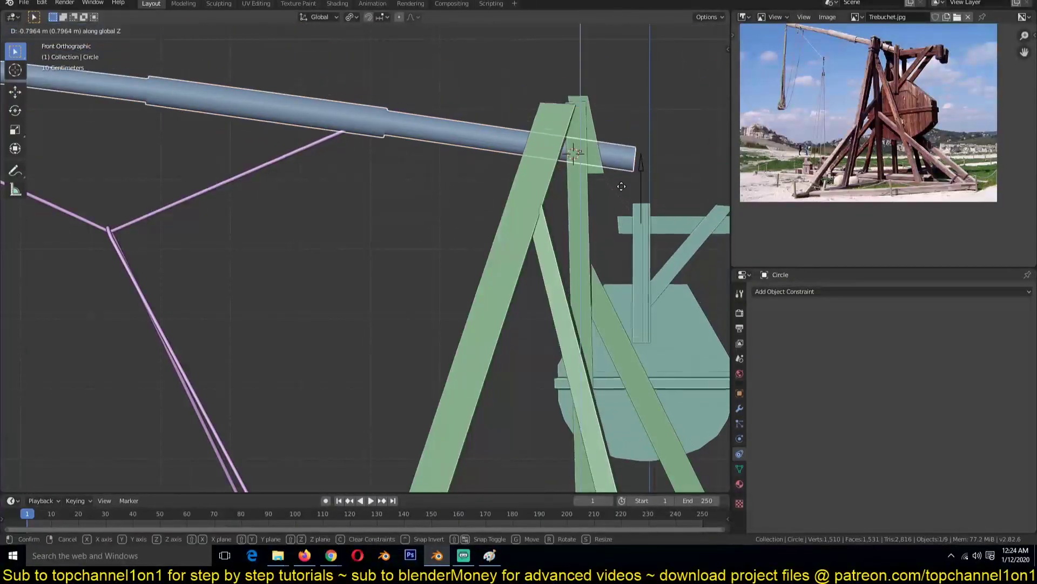
{"action": "left_click", "coordinate": [621, 181]}
- Raise the counterweight's arrow empty along Z to the short end of the throwing arm, and save the file
{"action": "left_click", "coordinate": [642, 172]}
{"action": "key", "text": "g"}
{"action": "key", "text": "z"}
{"action": "left_click", "coordinate": [637, 127]}
{"action": "left_click", "coordinate": [489, 128]}
{"action": "key", "text": "ctrl+s"}
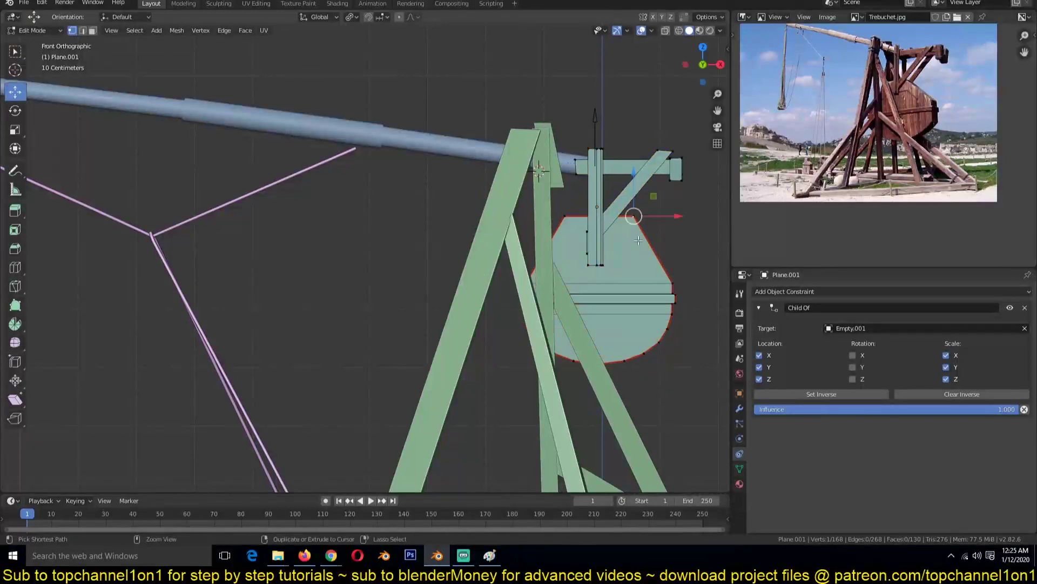
{"action": "key", "text": "r"}
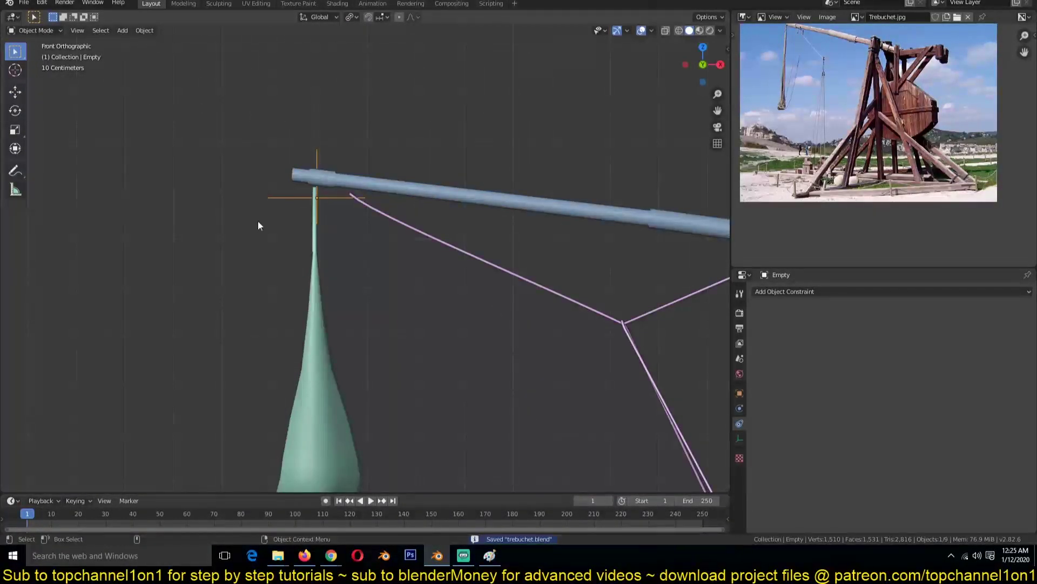
- Display the empty at the arm's tip as a single arrow, resize it and align it with the tip
{"action": "left_click", "coordinate": [739, 438]}
{"action": "left_click", "coordinate": [927, 305]}
{"action": "left_click", "coordinate": [923, 339]}
{"action": "key", "text": "s"}
{"action": "left_click", "coordinate": [589, 243]}
{"action": "key", "text": "g"}
{"action": "left_click", "coordinate": [586, 225]}
{"action": "scroll", "coordinate": [374, 307], "scroll_direction": "down", "scroll_amount": 2}
{"action": "left_click", "coordinate": [336, 316]}
{"action": "left_click", "coordinate": [331, 175], "text": "shift"}
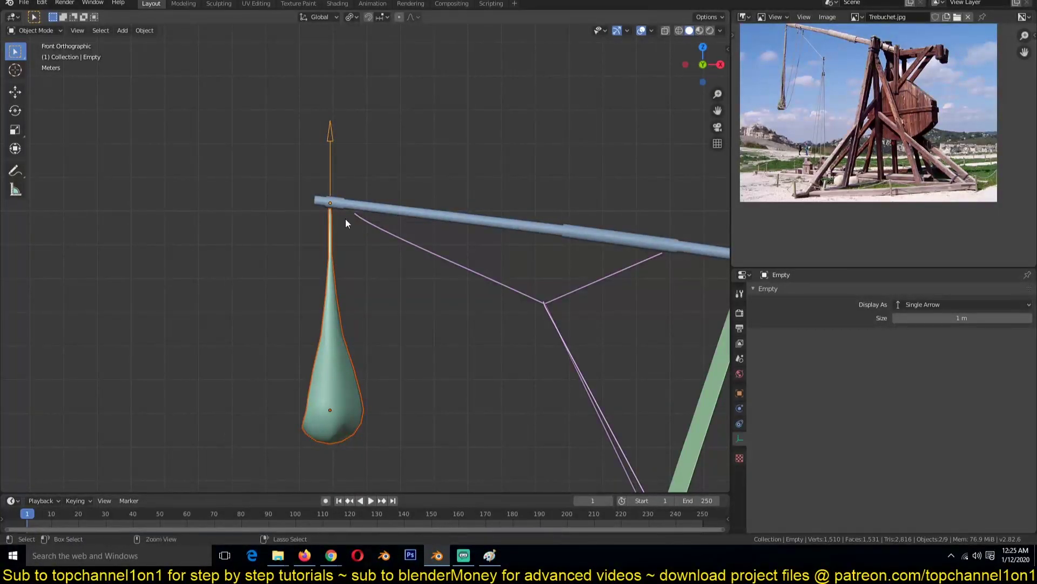
{"action": "left_click", "coordinate": [740, 409]}
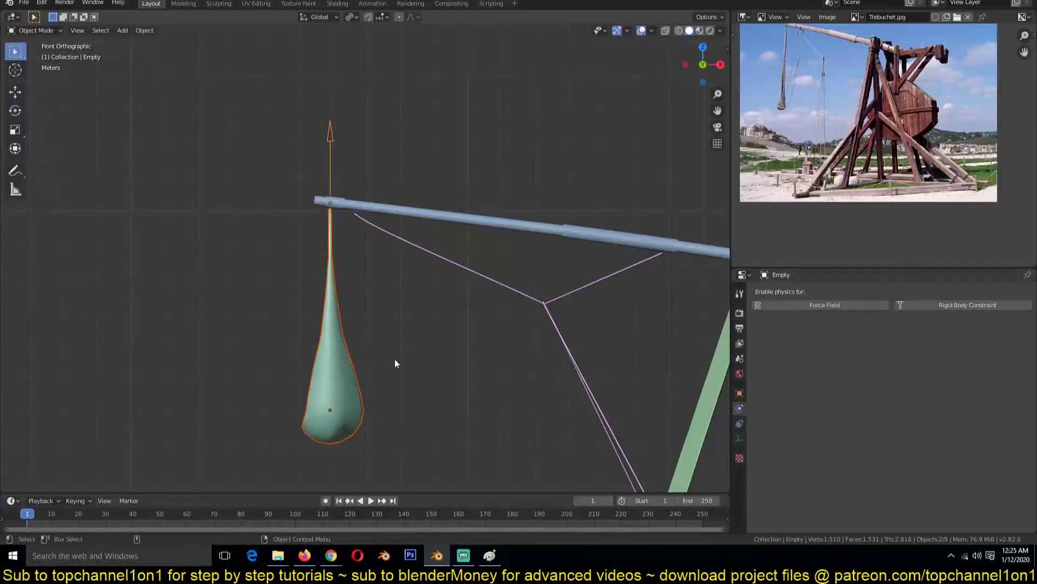
{"action": "left_click", "coordinate": [326, 264]}
{"action": "left_click", "coordinate": [331, 162], "text": "shift"}
{"action": "left_click", "coordinate": [145, 30]}
{"action": "mouse_move", "coordinate": [209, 209]}
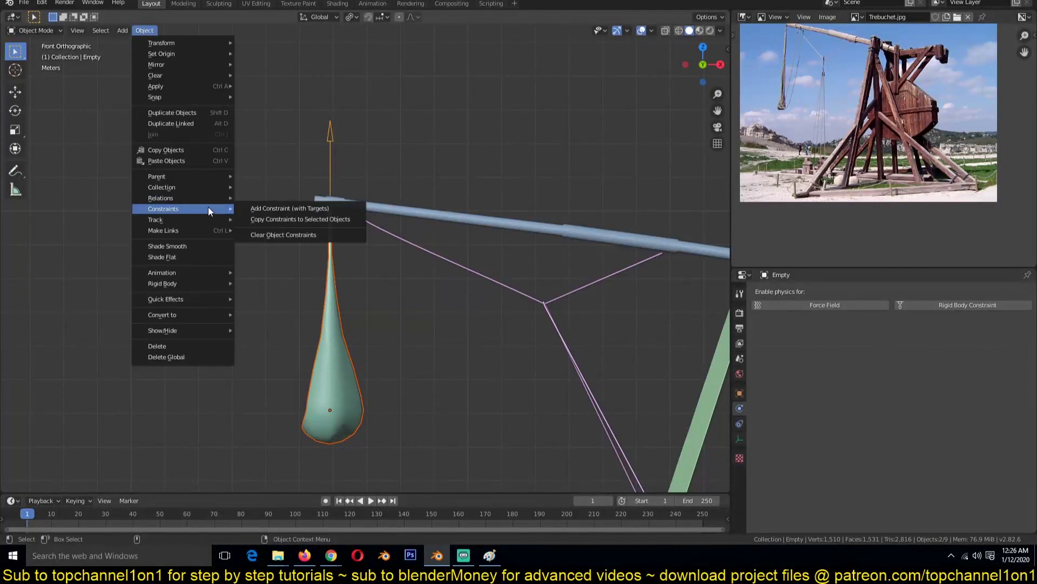
{"action": "left_click", "coordinate": [273, 311]}
{"action": "left_click", "coordinate": [345, 387]}
{"action": "left_click", "coordinate": [740, 454]}
{"action": "left_click", "coordinate": [865, 292]}
{"action": "left_click", "coordinate": [992, 340]}
{"action": "left_click", "coordinate": [1023, 328]}
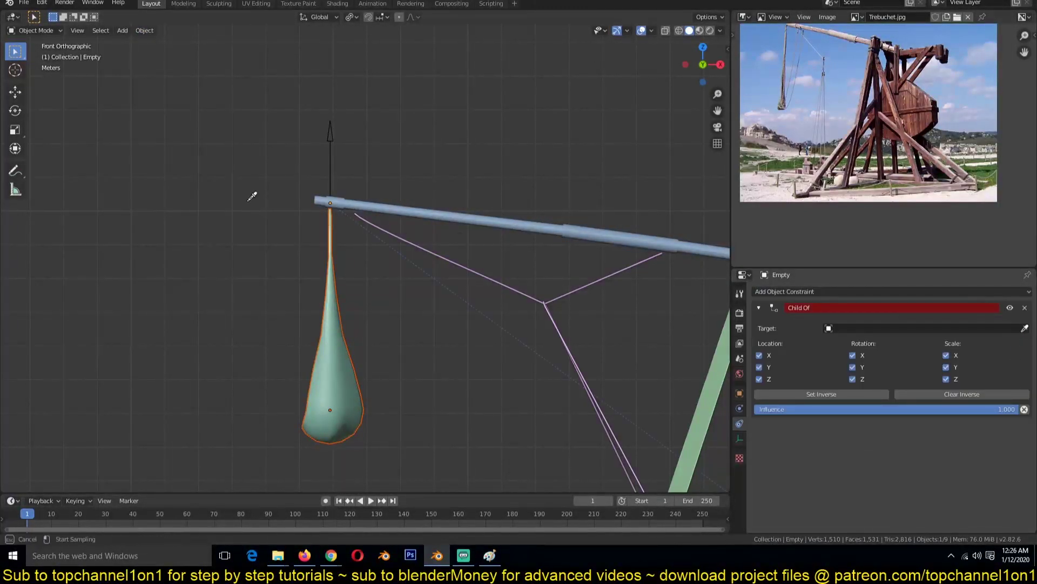
{"action": "left_click", "coordinate": [327, 140]}
{"action": "key", "text": "ctrl+z"}
- Attach the sling's arrow empty to the throwing arm with a Child Of constraint
{"action": "scroll", "coordinate": [328, 317], "scroll_direction": "down", "scroll_amount": 3}
{"action": "left_click", "coordinate": [344, 201]}
{"action": "left_click", "coordinate": [864, 292]}
{"action": "left_click", "coordinate": [994, 339]}
{"action": "left_click", "coordinate": [1023, 328]}
{"action": "left_click", "coordinate": [410, 233]}
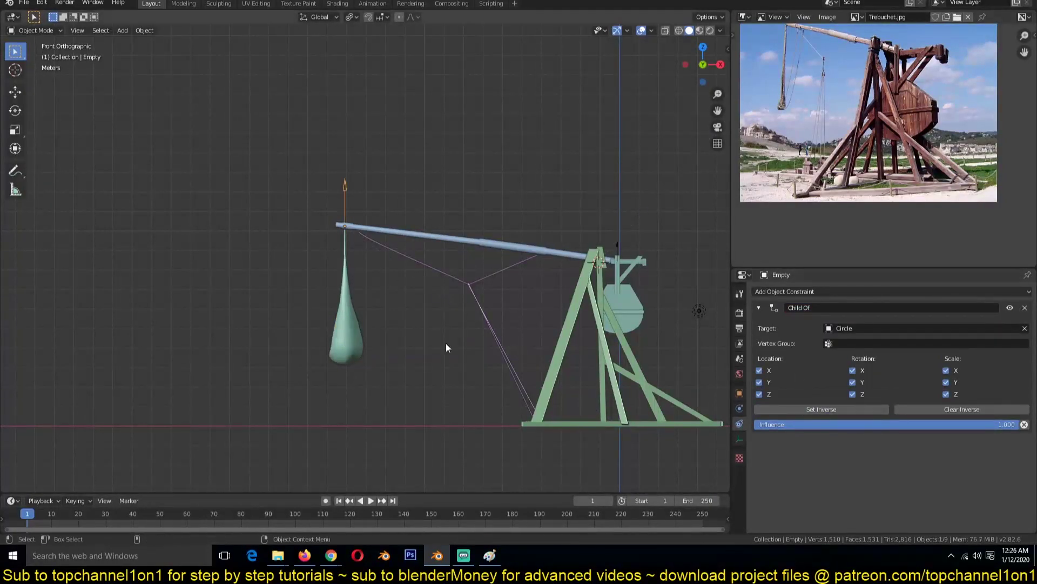
- Attach the sling to its arrow empty with a Child Of constraint, set the inverse, and save the file
{"action": "left_click", "coordinate": [346, 324]}
{"action": "left_click", "coordinate": [886, 292]}
{"action": "left_click", "coordinate": [998, 343]}
{"action": "left_click", "coordinate": [1023, 329]}
{"action": "left_click", "coordinate": [350, 206]}
{"action": "left_click", "coordinate": [839, 394]}
{"action": "key", "text": "ctrl+s"}
- Test-rotate the throwing arm to check how the sling and counterweight follow it
{"action": "left_click", "coordinate": [567, 253]}
{"action": "key", "text": "r"}
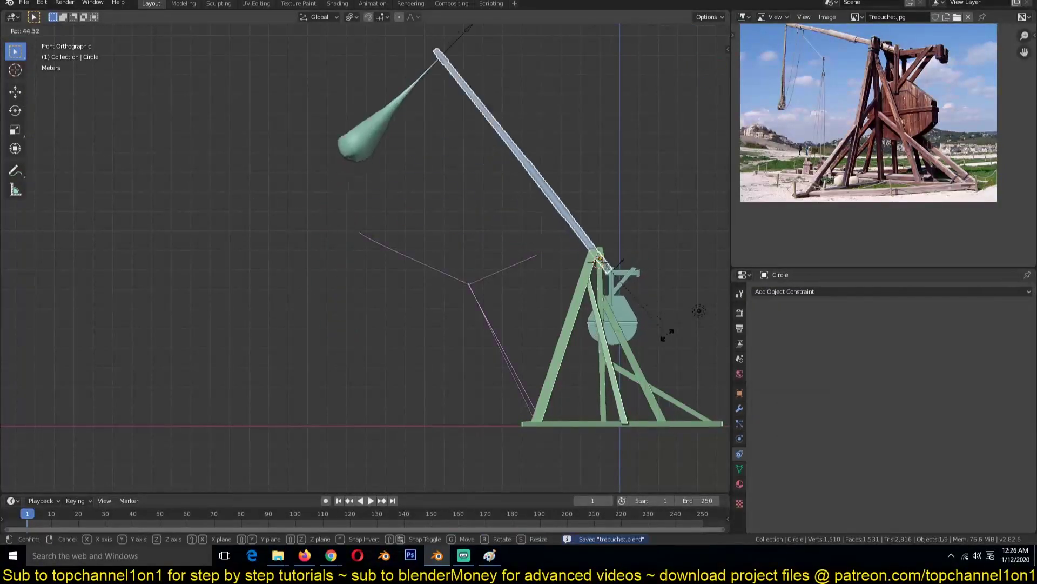
{"action": "right_click", "coordinate": [625, 284]}
- Disable rotation on X, Y and Z in the sling's Child Of constraint, test the arm's rotation and save
{"action": "left_click", "coordinate": [347, 261]}
{"action": "left_click_drag", "start_coordinate": [851, 358], "coordinate": [850, 380]}
{"action": "left_click", "coordinate": [574, 255]}
{"action": "key", "text": "r"}
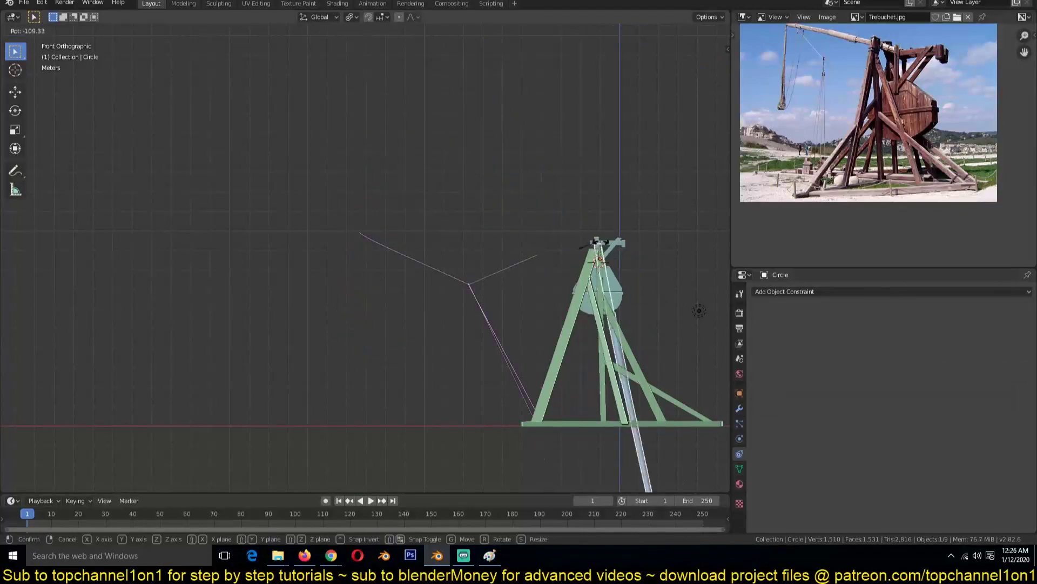
{"action": "right_click", "coordinate": [630, 213]}
{"action": "scroll", "coordinate": [468, 272], "scroll_direction": "up", "scroll_amount": 2}
{"action": "key", "text": "ctrl+s"}
- Hook the two upper ends of the rope curve to empties and parent those empties to the throwing arm
{"action": "left_click", "coordinate": [468, 272]}
{"action": "key", "text": "Tab"}
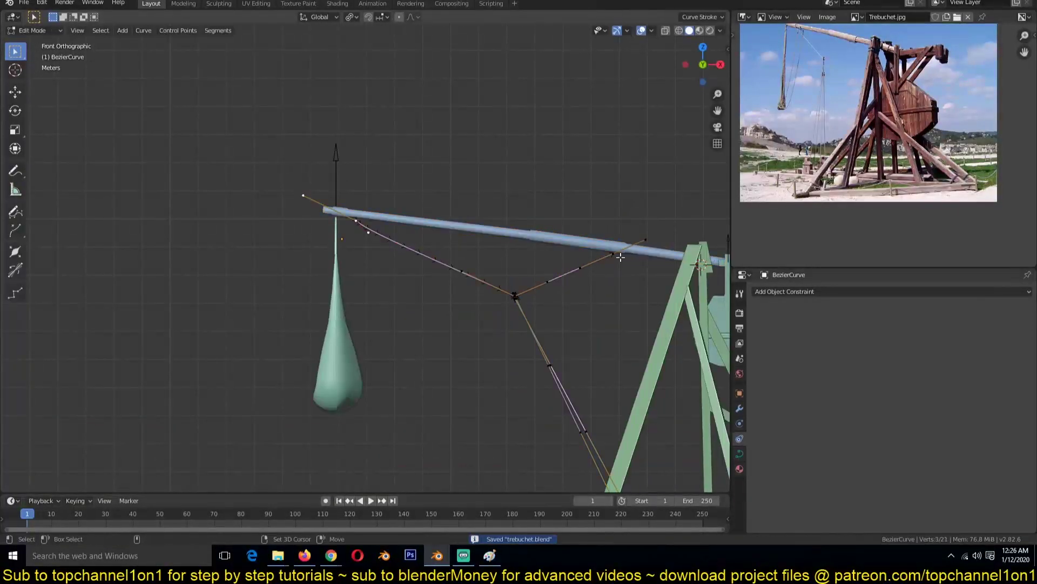
{"action": "key", "text": "ctrl+p"}
{"action": "left_click", "coordinate": [634, 253]}
{"action": "left_click", "coordinate": [343, 230]}
{"action": "left_click", "coordinate": [354, 214], "text": "shift"}
{"action": "key", "text": "ctrl+p"}
{"action": "left_click", "coordinate": [355, 214]}
- Test-rotate the throwing arm to check how the hooked rope ends follow it
{"action": "scroll", "coordinate": [399, 222], "scroll_direction": "down", "scroll_amount": 4}
{"action": "key", "text": "r"}
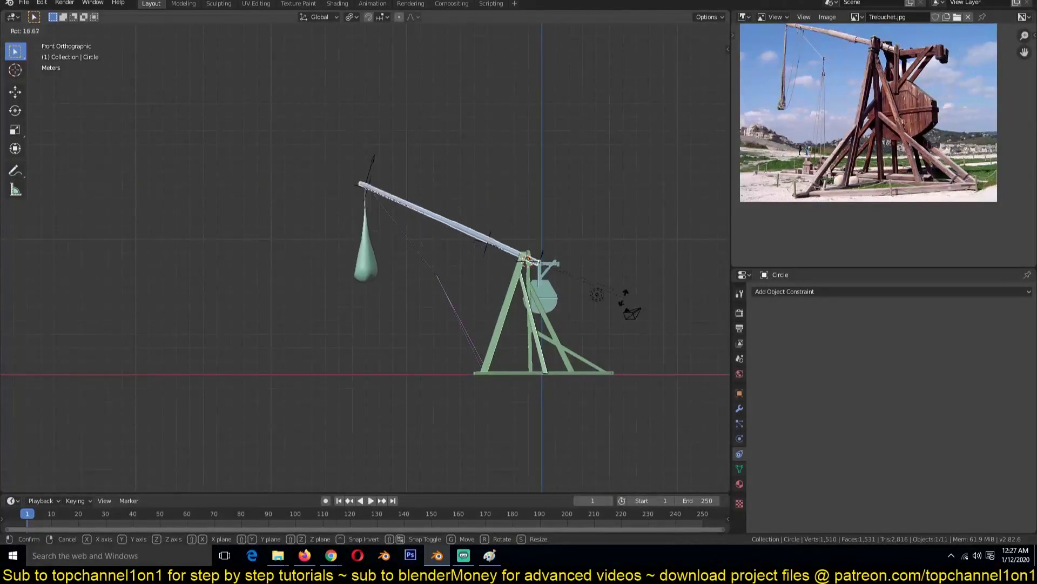
{"action": "right_click", "coordinate": [626, 293]}
- Hook the rope's junction point to a new empty and move that empty down, away from the arm
{"action": "scroll", "coordinate": [562, 309], "scroll_direction": "up", "scroll_amount": 6}
{"action": "left_click", "coordinate": [572, 309]}
{"action": "key", "text": "Tab"}
{"action": "key", "text": "ctrl+h"}
{"action": "key", "text": "Tab"}
{"action": "left_click", "coordinate": [583, 305]}
{"action": "scroll", "coordinate": [583, 299], "scroll_direction": "down", "scroll_amount": 4}
{"action": "key", "text": "g"}
{"action": "left_click", "coordinate": [524, 303]}
{"action": "key", "text": "shift+z"}
- Test-rotate the throwing arm to check the ropes around the hooked junction
{"action": "left_click", "coordinate": [576, 250]}
{"action": "key", "text": "r"}
{"action": "right_click", "coordinate": [653, 276]}
- Save the rigged trebuchet as trebuchet1.blend
{"action": "key", "text": "shift+a"}
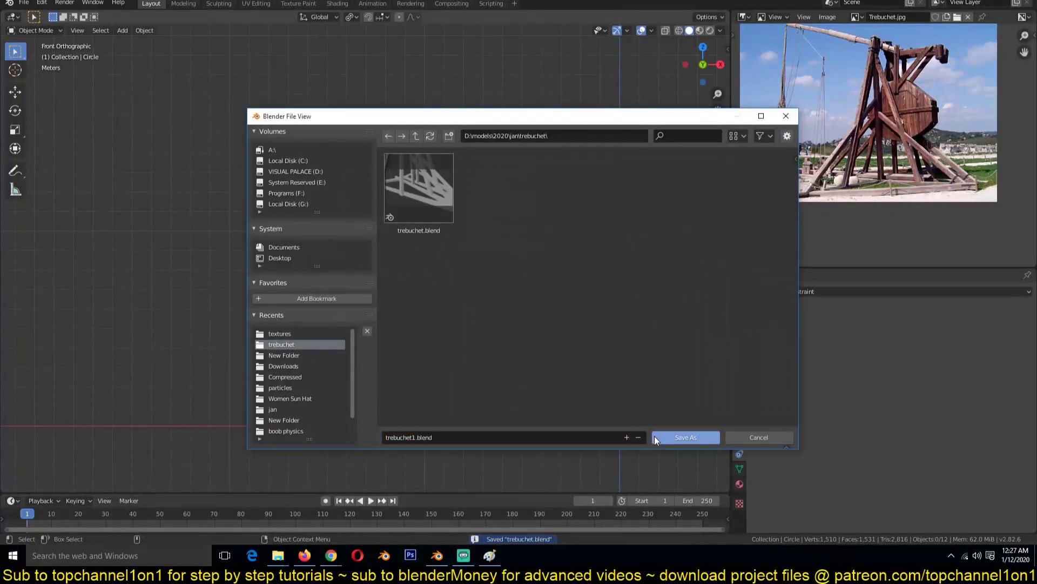
{"action": "left_click", "coordinate": [656, 439]}
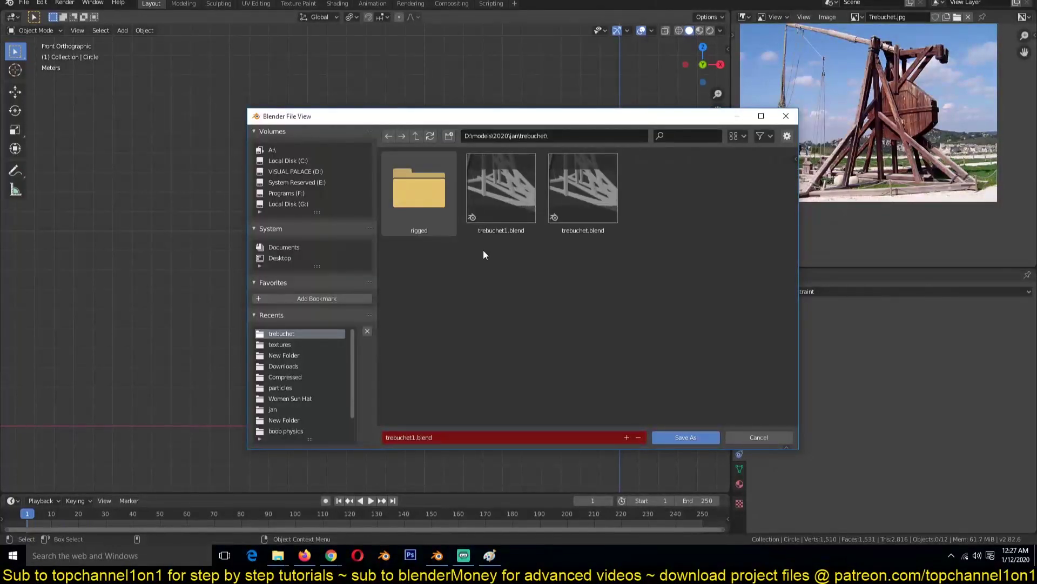
- Test-rotate the throwing arm to check the movement of the complete rig
{"action": "middle_click_drag", "start_coordinate": [631, 289], "coordinate": [430, 269], "text": "shift"}
{"action": "left_click", "coordinate": [361, 239]}
{"action": "key", "text": "r"}
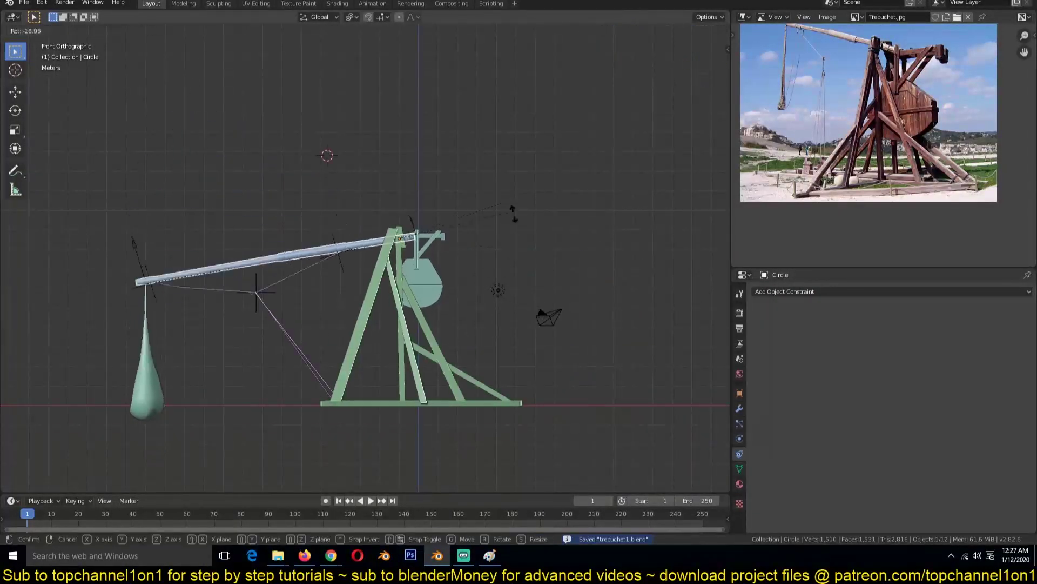
{"action": "right_click", "coordinate": [521, 350]}
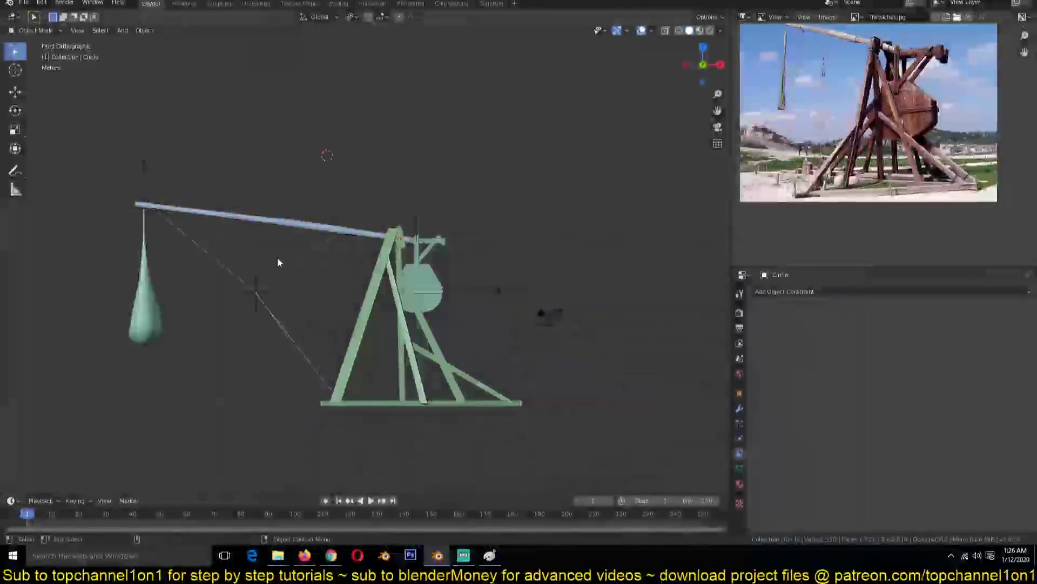
- Add a plane above the throwing arm and rotate it 90° about X to face the front view
{"action": "key", "text": "r"}
{"action": "right_click", "coordinate": [470, 125]}
{"action": "key", "text": "shift+a"}
{"action": "left_click", "coordinate": [351, 51]}
{"action": "key", "text": "r"}
{"action": "key", "text": "x"}
{"action": "key", "text": "9"}
{"action": "key", "text": "0"}
{"action": "key", "text": "Return"}
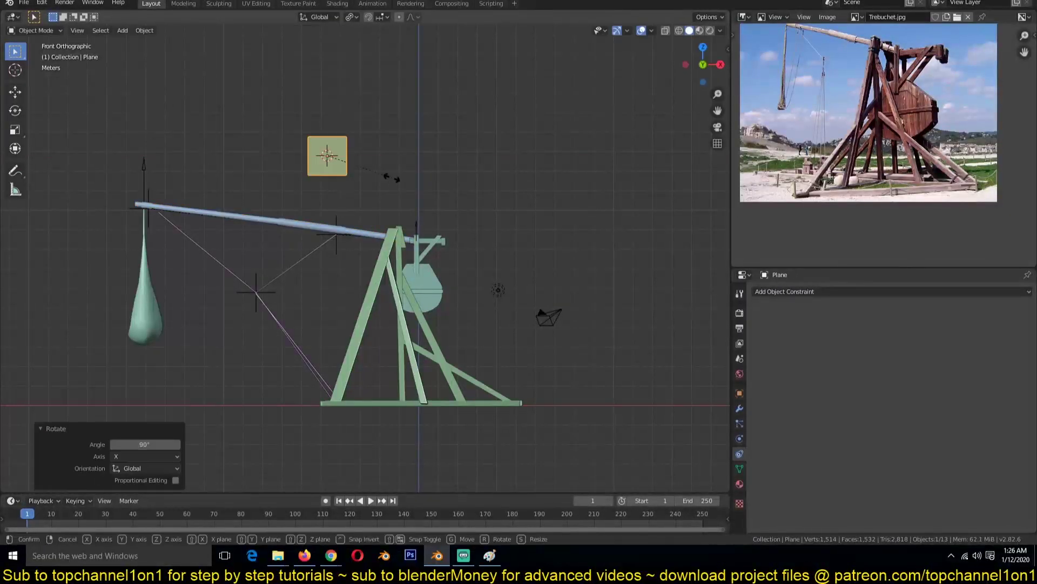
- Scale the plane along X and Z into a long, thin horizontal bar and apply its scale
{"action": "key", "text": "s"}
{"action": "key", "text": "x"}
{"action": "left_click", "coordinate": [833, 485]}
{"action": "key", "text": "s"}
{"action": "key", "text": "z"}
{"action": "left_click", "coordinate": [516, 271]}
{"action": "key", "text": "Tab"}
- Inset the bar's face and delete the inner face to leave a hollow frame
{"action": "key", "text": "Tab"}
{"action": "key", "text": "ctrl+a"}
{"action": "left_click", "coordinate": [517, 224]}
{"action": "key", "text": "Tab"}
{"action": "key", "text": "i"}
{"action": "left_click", "coordinate": [524, 157]}
{"action": "key", "text": "x"}
{"action": "left_click", "coordinate": [517, 177]}
- Slide the inner edge at the frame's end to adjust the border width there
{"action": "key", "text": "Tab"}
{"action": "middle_click_drag", "start_coordinate": [517, 177], "coordinate": [484, 306], "text": "shift"}
{"action": "scroll", "coordinate": [484, 306], "scroll_direction": "up", "scroll_amount": 3}
- Scale the frame by 0.455 along Z and raise it higher above the throwing arm
{"action": "key", "text": "Tab"}
{"action": "scroll", "coordinate": [514, 306], "scroll_direction": "up", "scroll_amount": 8}
{"action": "left_click", "coordinate": [545, 329], "text": "alt"}
{"action": "key", "text": "g"}
{"action": "key", "text": "g"}
{"action": "left_click", "coordinate": [641, 315]}
{"action": "scroll", "coordinate": [609, 363], "scroll_direction": "down", "scroll_amount": 2}
- Scale the frame's inner edge loop along Z and X to give the rail a clear, even border
{"action": "key", "text": "Tab"}
{"action": "key", "text": "s"}
{"action": "key", "text": "z"}
{"action": "left_click", "coordinate": [486, 327]}
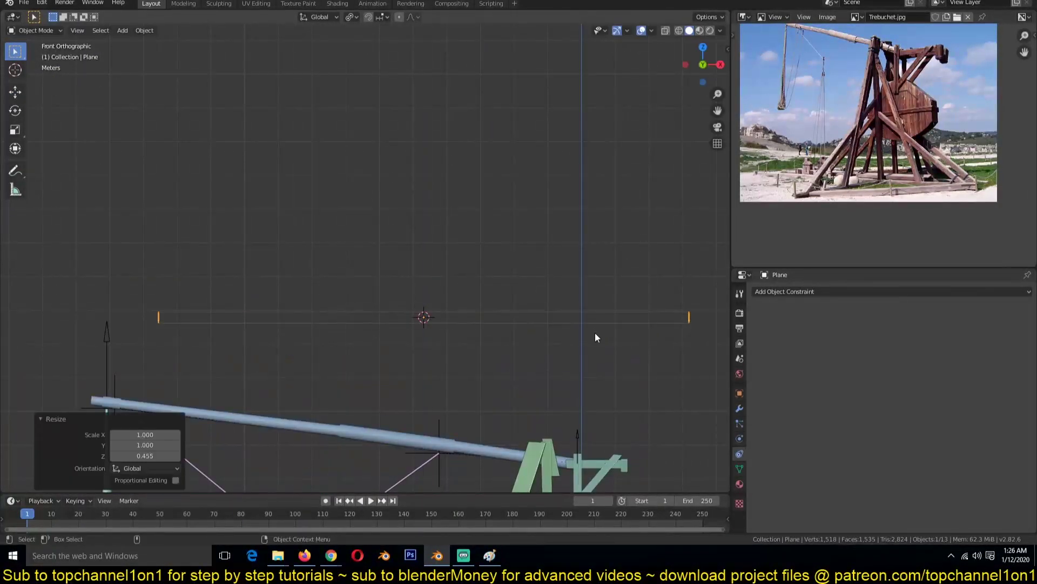
{"action": "scroll", "coordinate": [595, 331], "scroll_direction": "down", "scroll_amount": 1}
{"action": "key", "text": "g"}
{"action": "left_click", "coordinate": [517, 244]}
{"action": "key", "text": "Tab"}
{"action": "scroll", "coordinate": [535, 222], "scroll_direction": "up", "scroll_amount": 4}
{"action": "left_click", "coordinate": [551, 215], "text": "alt"}
{"action": "scroll", "coordinate": [578, 221], "scroll_direction": "down", "scroll_amount": 3}
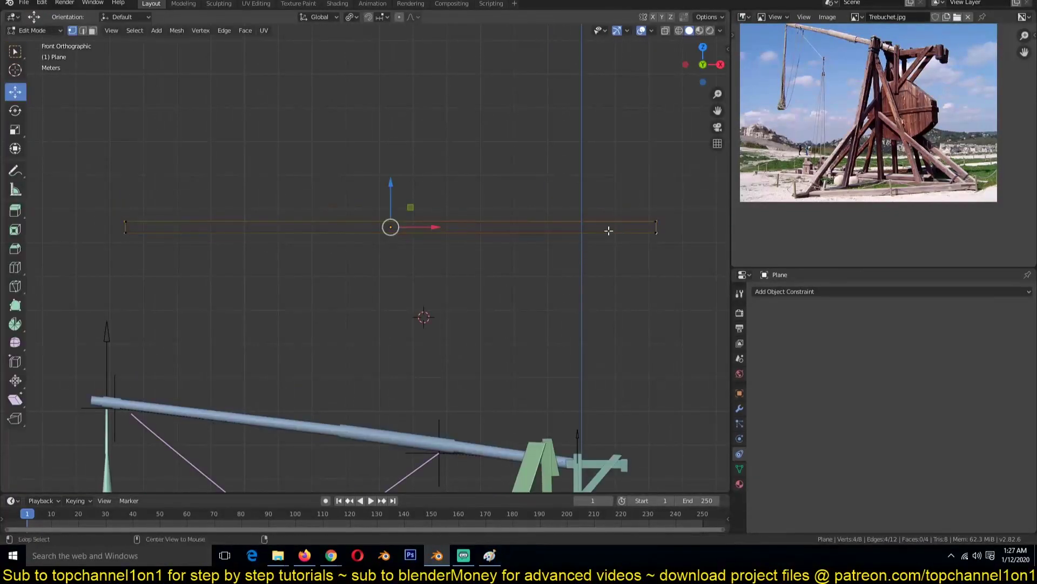
{"action": "key", "text": "shift+space"}
{"action": "key", "text": "s"}
{"action": "middle_click_drag", "start_coordinate": [643, 231], "coordinate": [460, 296], "text": "shift"}
{"action": "key", "text": "s"}
{"action": "key", "text": "z"}
{"action": "left_click", "coordinate": [335, 318]}
- Duplicate the rail frame in place and shrink the copy along X to make a slider handle
{"action": "key", "text": "s"}
{"action": "key", "text": "x"}
{"action": "left_click", "coordinate": [574, 267]}
{"action": "key", "text": "Tab"}
{"action": "scroll", "coordinate": [477, 286], "scroll_direction": "down", "scroll_amount": 10}
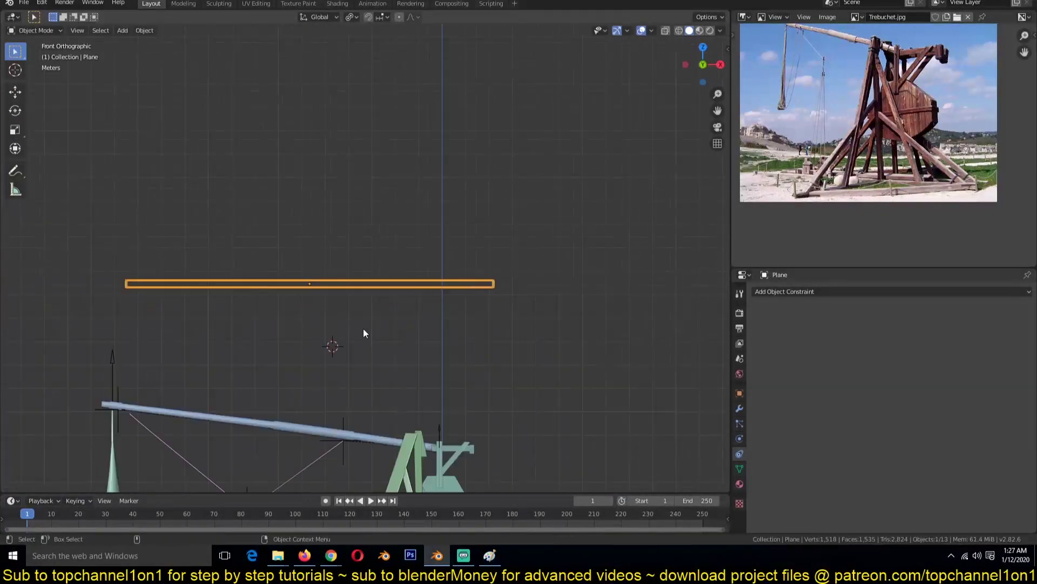
{"action": "middle_click_drag", "start_coordinate": [403, 341], "coordinate": [447, 340], "text": "shift"}
{"action": "key", "text": "shift+d"}
{"action": "key", "text": "Escape"}
{"action": "key", "text": "s"}
{"action": "key", "text": "x"}
- Adjust the inner edges of the slider handle and narrow the handle along X
{"action": "key", "text": "Tab"}
{"action": "scroll", "coordinate": [232, 262], "scroll_direction": "up", "scroll_amount": 5}
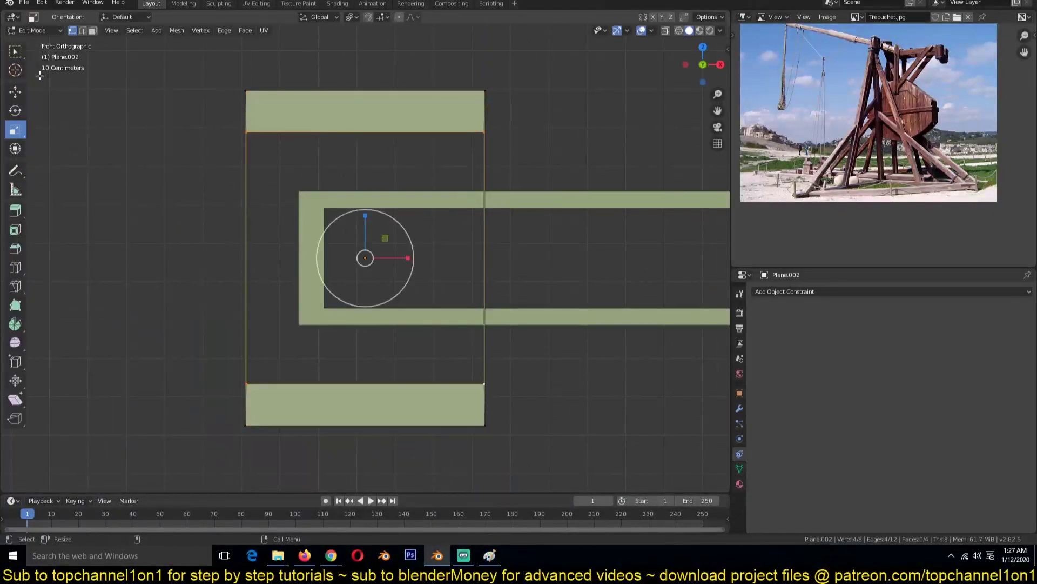
{"action": "left_click", "coordinate": [414, 247]}
{"action": "key", "text": "Tab"}
{"action": "key", "text": "s"}
{"action": "key", "text": "x"}
{"action": "left_click", "coordinate": [455, 252]}
- Position the handle along X at the rail's end and offset it slightly in front of the rail along Y
{"action": "key", "text": "g"}
{"action": "key", "text": "x"}
{"action": "middle_click_drag", "start_coordinate": [485, 253], "coordinate": [469, 258]}
{"action": "key", "text": "g"}
{"action": "key", "text": "y"}
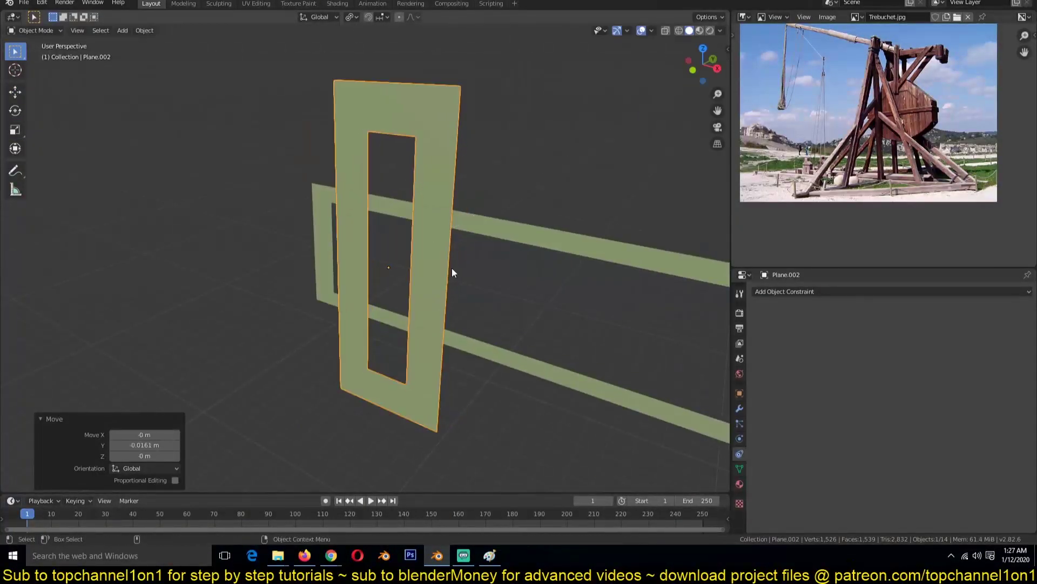
- Parent the slider handle to the rail and test sliding it along X
{"action": "left_click", "coordinate": [484, 233], "text": "shift"}
{"action": "key", "text": "ctrl+p"}
{"action": "left_click", "coordinate": [484, 236]}
{"action": "left_click", "coordinate": [356, 262]}
{"action": "scroll", "coordinate": [353, 262], "scroll_direction": "down", "scroll_amount": 11}
{"action": "middle_click_drag", "start_coordinate": [397, 355], "coordinate": [268, 323], "text": "shift"}
{"action": "key", "text": "g"}
{"action": "key", "text": "x"}
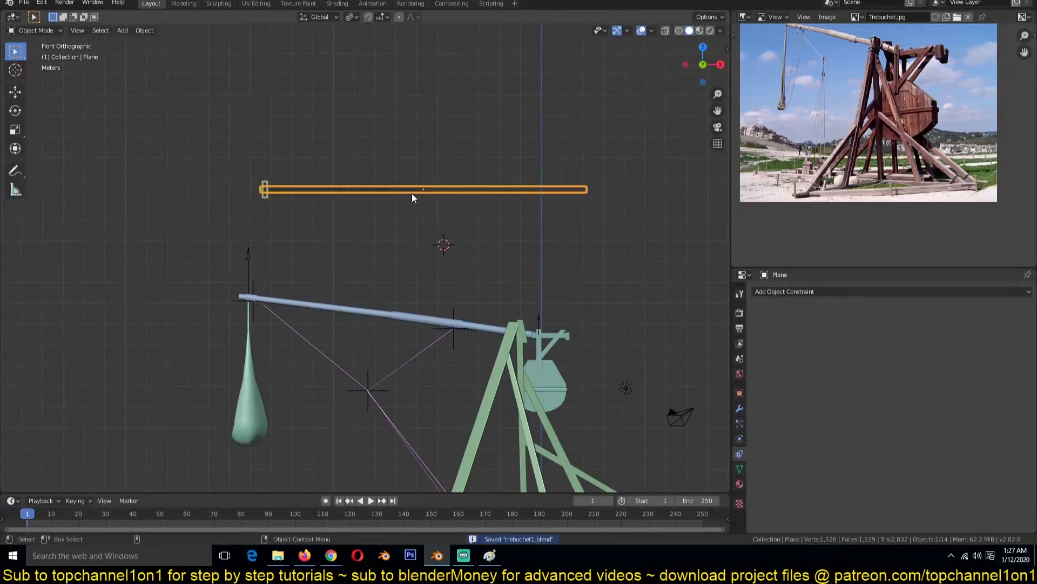
- Apply the scale of the rail frame
{"action": "key", "text": "ctrl+a"}
{"action": "left_click", "coordinate": [413, 194]}
{"action": "left_click", "coordinate": [977, 556]}
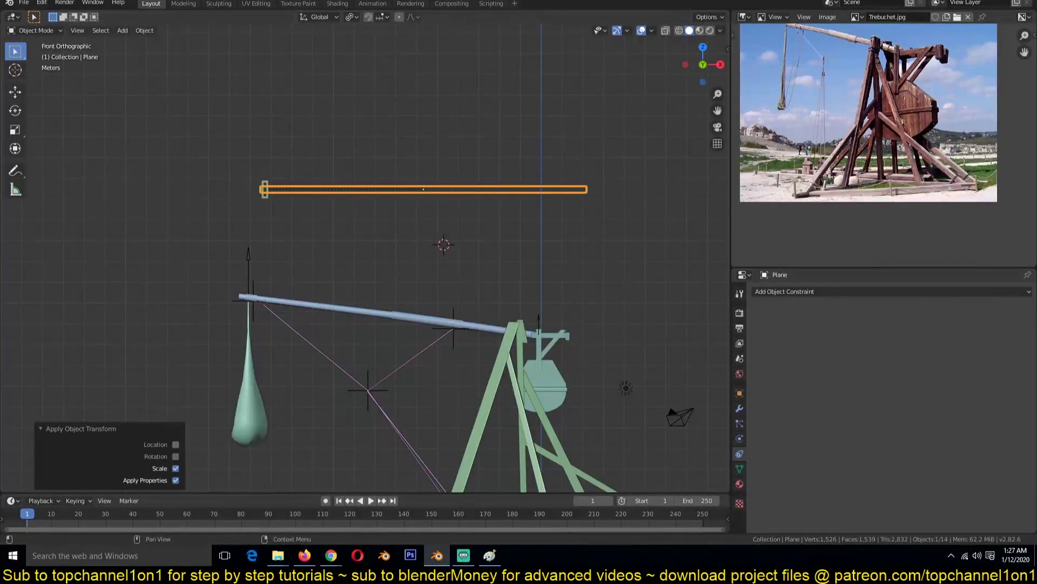
- Test-rotate the throwing arm and inspect its end where it meets the counterweight
{"action": "left_click", "coordinate": [379, 339]}
{"action": "middle_click_drag", "start_coordinate": [278, 188], "coordinate": [262, 198], "text": "shift"}
{"action": "left_click", "coordinate": [462, 337]}
{"action": "key", "text": "r"}
{"action": "key", "text": "Escape"}
{"action": "middle_click_drag", "start_coordinate": [529, 358], "coordinate": [283, 316], "text": "shift"}
{"action": "scroll", "coordinate": [496, 306], "scroll_direction": "down", "scroll_amount": 2}
{"action": "scroll", "coordinate": [496, 306], "scroll_direction": "up", "scroll_amount": 2}
{"action": "left_click", "coordinate": [494, 292]}
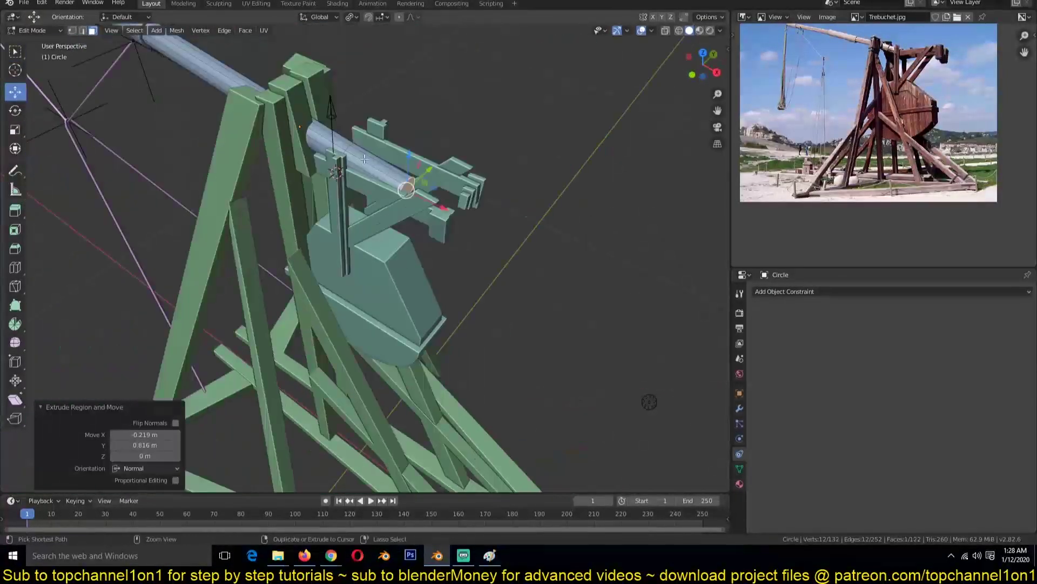
- Add an edge loop at the arm's counterweight end and bevel it into a wide band with a 0.363 m offset
{"action": "key", "text": "ctrl+r"}
{"action": "left_click", "coordinate": [365, 159]}
{"action": "left_click", "coordinate": [365, 159]}
{"action": "key", "text": "ctrl+b"}
{"action": "left_click", "coordinate": [513, 192]}
- Scale the band at the arm's counterweight end into a thicker collar and save trebuchet1.blend
{"action": "key", "text": "s"}
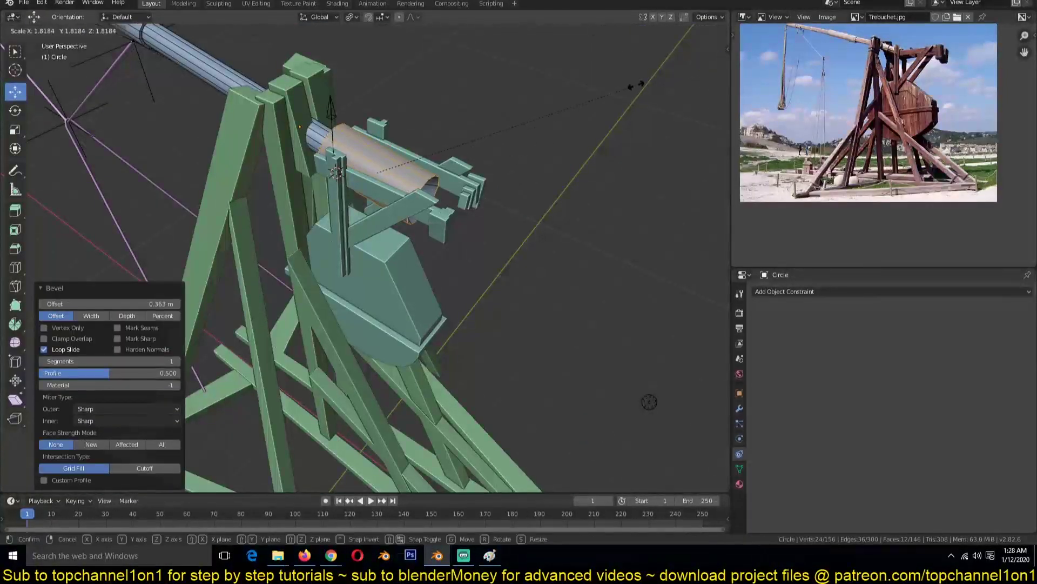
{"action": "left_click", "coordinate": [635, 88]}
{"action": "key", "text": "s"}
{"action": "key", "text": "x"}
{"action": "left_click", "coordinate": [468, 225]}
{"action": "key", "text": "Tab"}
{"action": "middle_click_drag", "start_coordinate": [468, 226], "coordinate": [436, 209]}
{"action": "key", "text": "KP_1"}
{"action": "scroll", "coordinate": [437, 210], "scroll_direction": "down", "scroll_amount": 4}
{"action": "key", "text": "ctrl+s"}
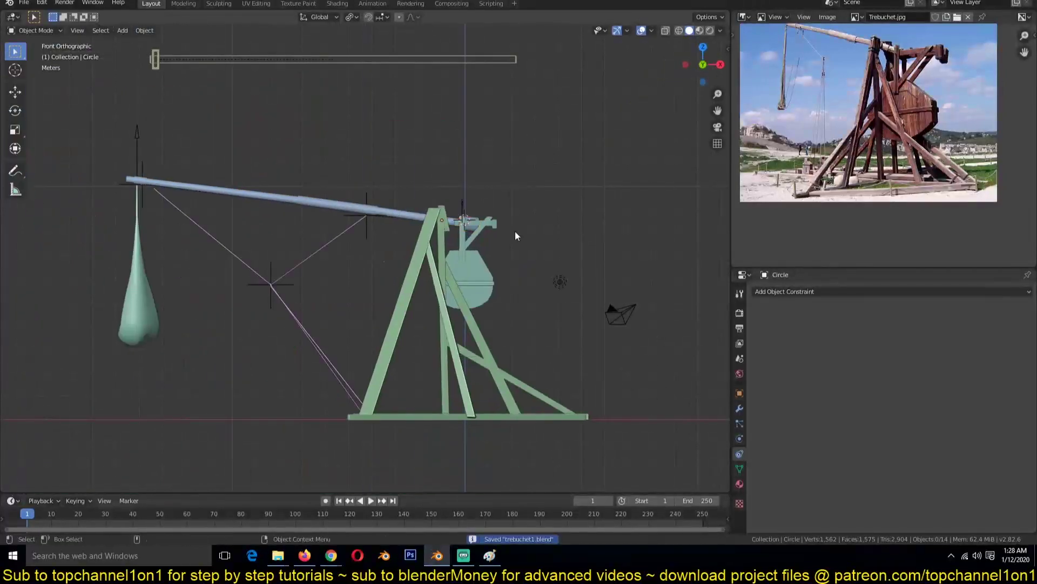
- Add a scripted-expression driver to the throwing arm's Y rotation
{"action": "key", "text": "n"}
{"action": "left_click_drag", "start_coordinate": [643, 115], "coordinate": [680, 126]}
{"action": "right_click", "coordinate": [643, 115]}
{"action": "right_click", "coordinate": [638, 126]}
{"action": "right_click", "coordinate": [637, 126]}
{"action": "left_click", "coordinate": [633, 153]}
{"action": "left_click", "coordinate": [659, 278]}
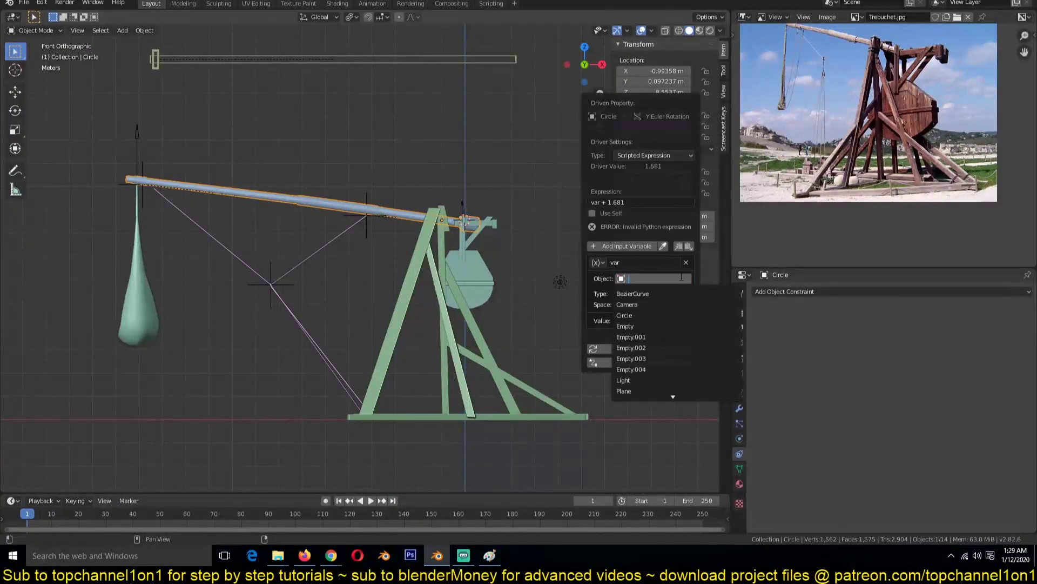
{"action": "left_click", "coordinate": [630, 298]}
- Assign the slider handle as the object of the arm's Y rotation driver
{"action": "right_click", "coordinate": [646, 126]}
{"action": "left_click", "coordinate": [624, 171]}
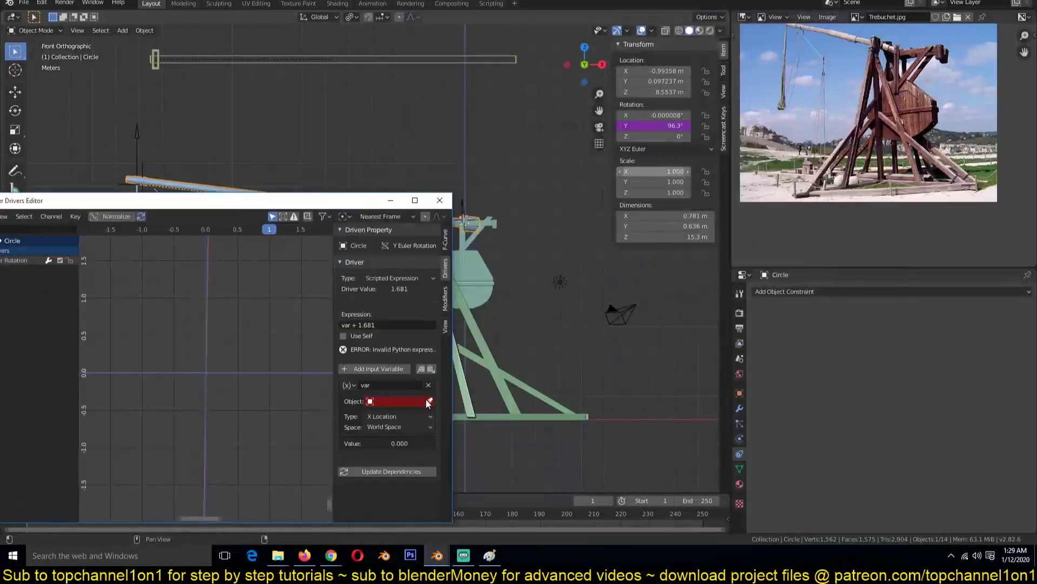
{"action": "left_click", "coordinate": [441, 203]}
{"action": "left_click", "coordinate": [157, 60]}
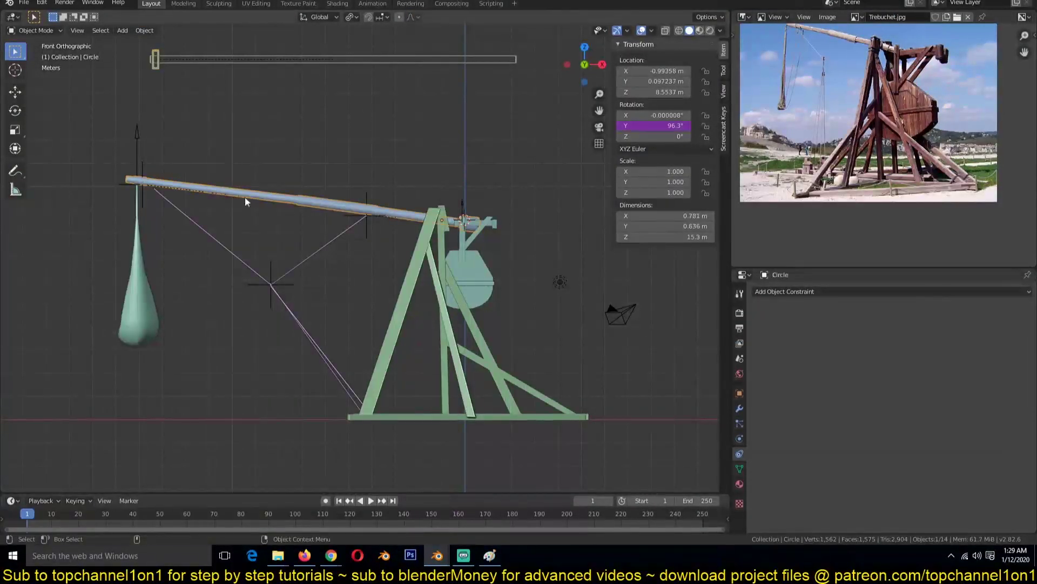
{"action": "right_click", "coordinate": [659, 125]}
{"action": "left_click", "coordinate": [649, 115]}
{"action": "left_click", "coordinate": [646, 238]}
{"action": "scroll", "coordinate": [633, 329], "scroll_direction": "down", "scroll_amount": 5}
{"action": "left_click", "coordinate": [632, 339]}
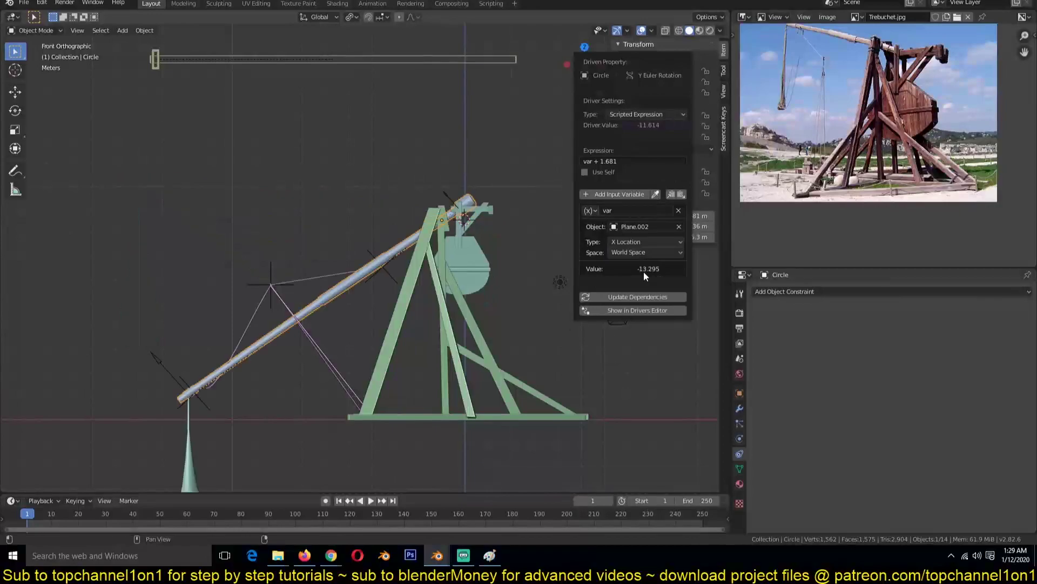
- Slide the handle along X to test how it drives the throwing arm, and cancel the move
{"action": "left_click", "coordinate": [157, 61]}
{"action": "key", "text": "g"}
{"action": "key", "text": "x"}
{"action": "right_click", "coordinate": [382, 69]}
{"action": "left_click", "coordinate": [468, 200]}
{"action": "key", "text": "ctrl+d"}
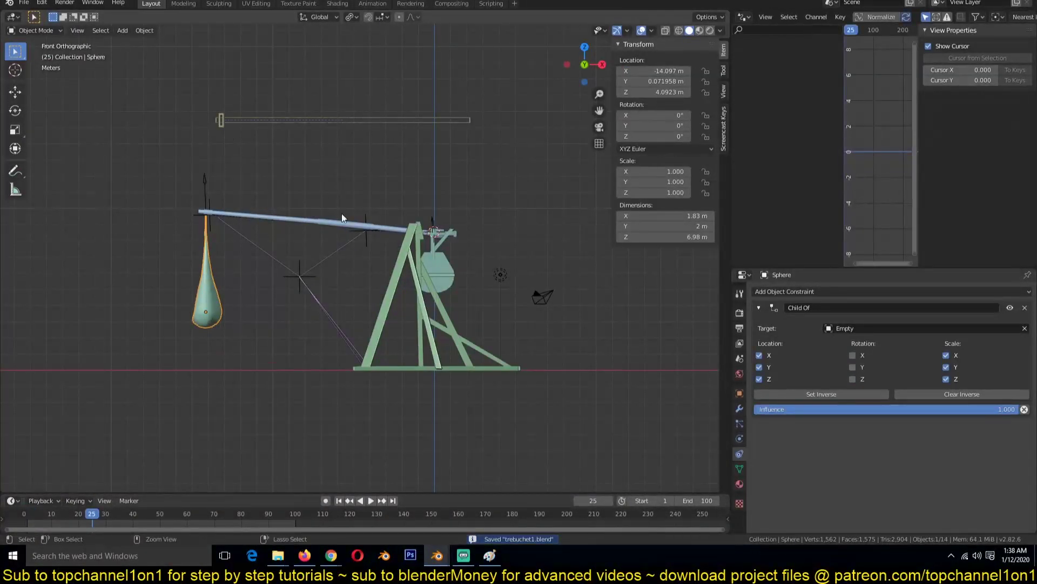
- Set the sling's origin to its upper end vertex using the 3D cursor in wireframe shading, and save the file
{"action": "key", "text": "Tab"}
{"action": "key", "text": "shift+z"}
{"action": "left_click", "coordinate": [206, 216]}
{"action": "key", "text": "shift+s"}
{"action": "key", "text": "Tab"}
{"action": "right_click", "coordinate": [233, 228]}
{"action": "left_click", "coordinate": [313, 252]}
{"action": "key", "text": "ctrl+s"}
- Add a driver to the sling's Y rotation that follows the X location of the slider handle Plane.002
{"action": "key", "text": "ctrl+z"}
{"action": "left_click_drag", "start_coordinate": [645, 126], "coordinate": [643, 126]}
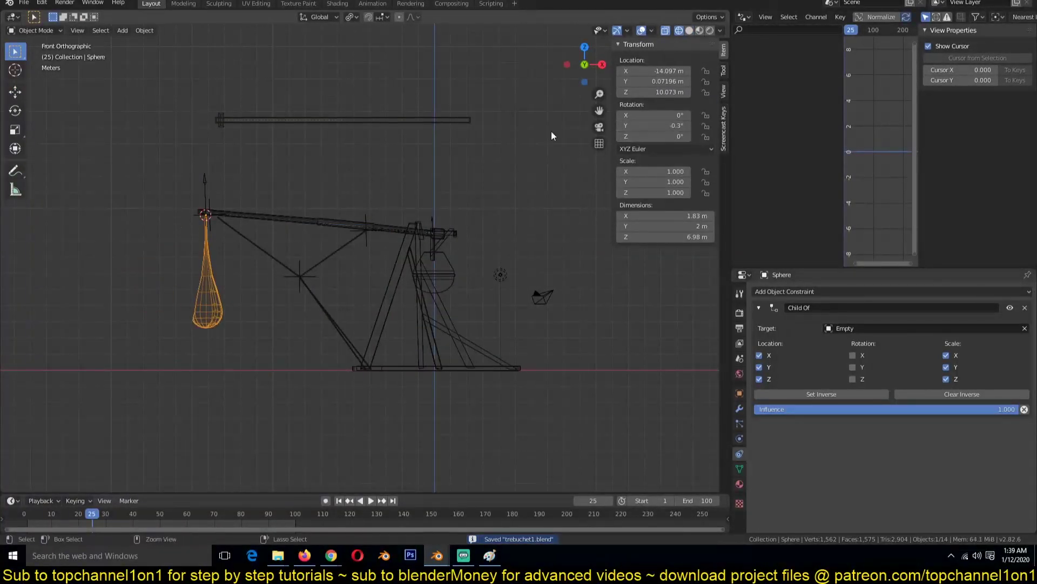
{"action": "right_click", "coordinate": [661, 125]}
{"action": "left_click", "coordinate": [610, 152]}
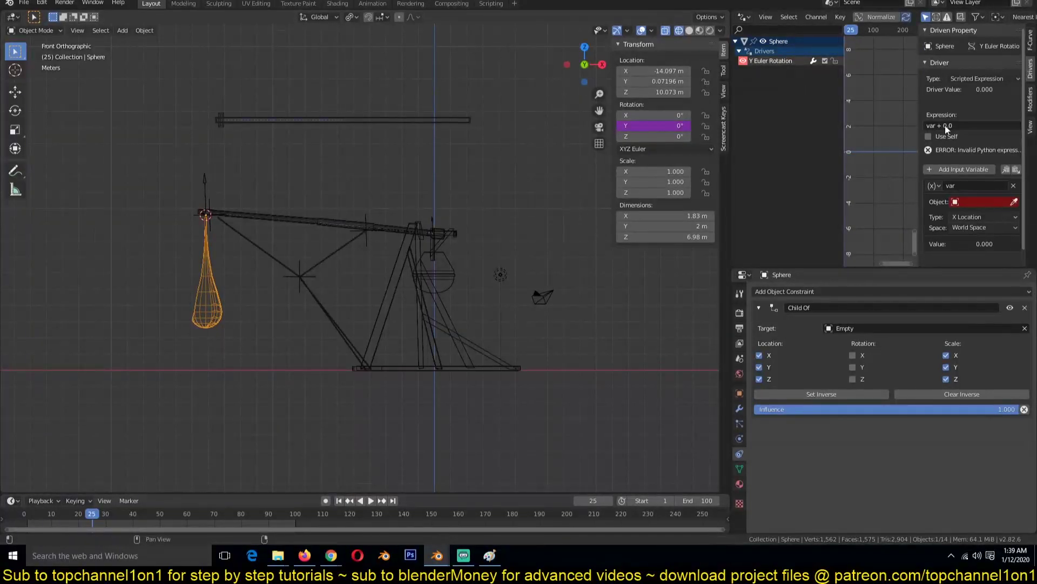
{"action": "left_click", "coordinate": [223, 118]}
- Go to frame 0 and slide the handle along X to test the arm and sling together
{"action": "left_click", "coordinate": [22, 514]}
{"action": "left_click", "coordinate": [222, 120]}
{"action": "key", "text": "g"}
{"action": "key", "text": "x"}
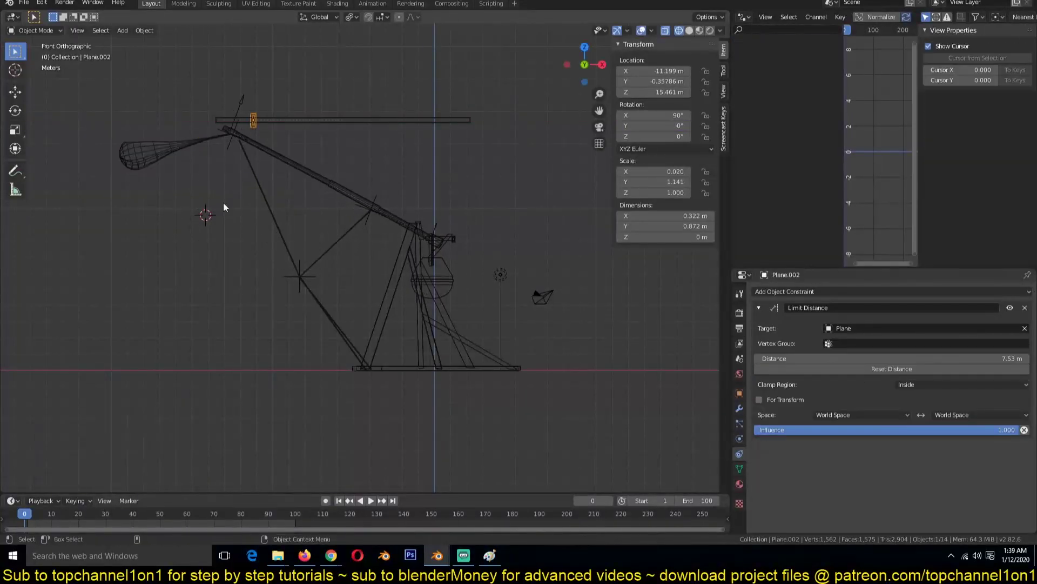
{"action": "left_click", "coordinate": [226, 161]}
- Keyframe the slider handle moved 16.5 m along X at frame 103 and set the keyframe handle type to Automatic
{"action": "left_click", "coordinate": [303, 514]}
{"action": "key", "text": "g"}
{"action": "key", "text": "x"}
{"action": "left_click", "coordinate": [534, 253]}
{"action": "key", "text": "v"}
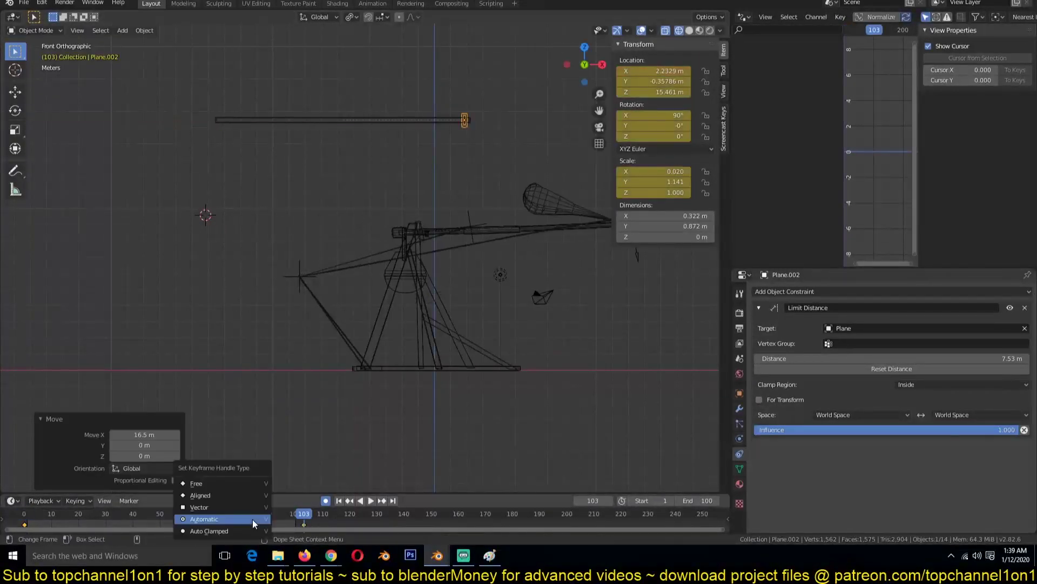
{"action": "left_click", "coordinate": [253, 519]}
- Play the throw animation from frame 0, save trebuchet1.blend and select the sling
{"action": "left_click", "coordinate": [24, 513]}
{"action": "left_click", "coordinate": [275, 230]}
{"action": "key", "text": "space"}
{"action": "key", "text": "space"}
{"action": "key", "text": "ctrl+s"}
{"action": "left_click", "coordinate": [255, 52]}
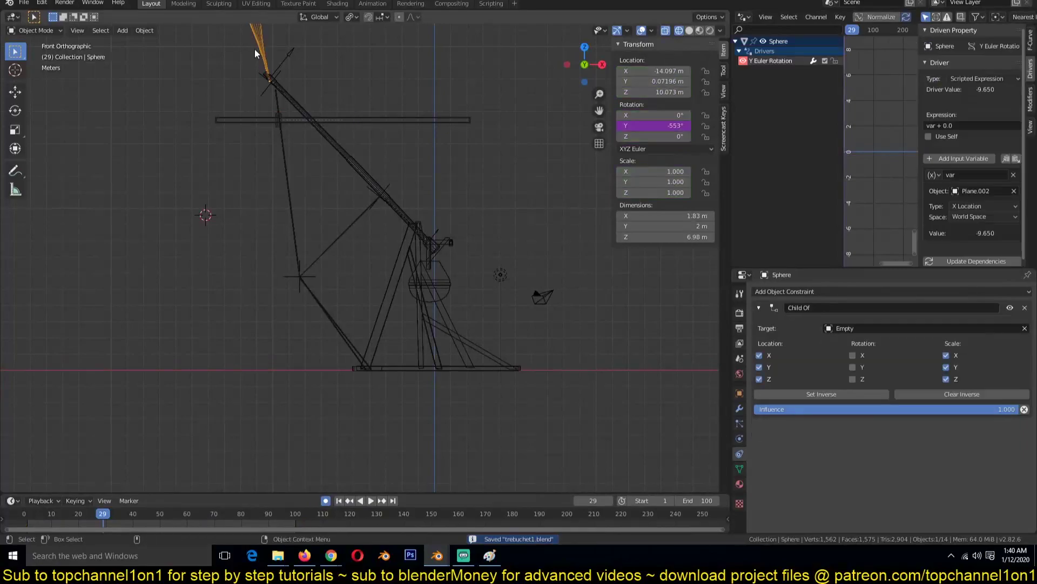
- Set the expression of the sling's Y rotation driver to var/2 and play the throw in solid shading
{"action": "type", "text": "3"}
{"action": "key", "text": "Return"}
{"action": "key", "text": "space"}
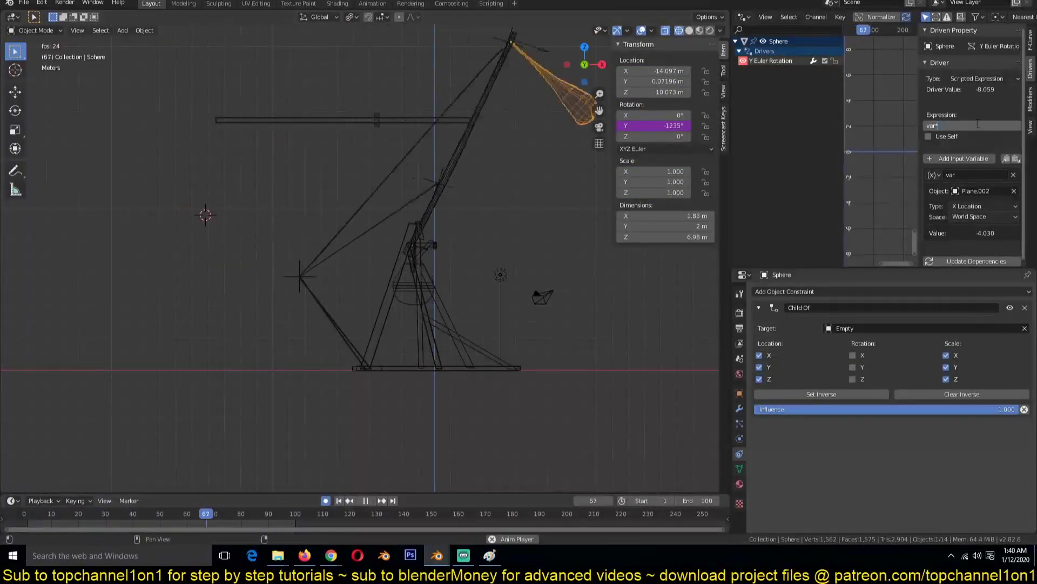
{"action": "scroll", "coordinate": [446, 252], "scroll_direction": "down", "scroll_amount": 2}
{"action": "left_click", "coordinate": [967, 125]}
{"action": "key", "text": "BackSpace"}
{"action": "key", "text": "BackSpace"}
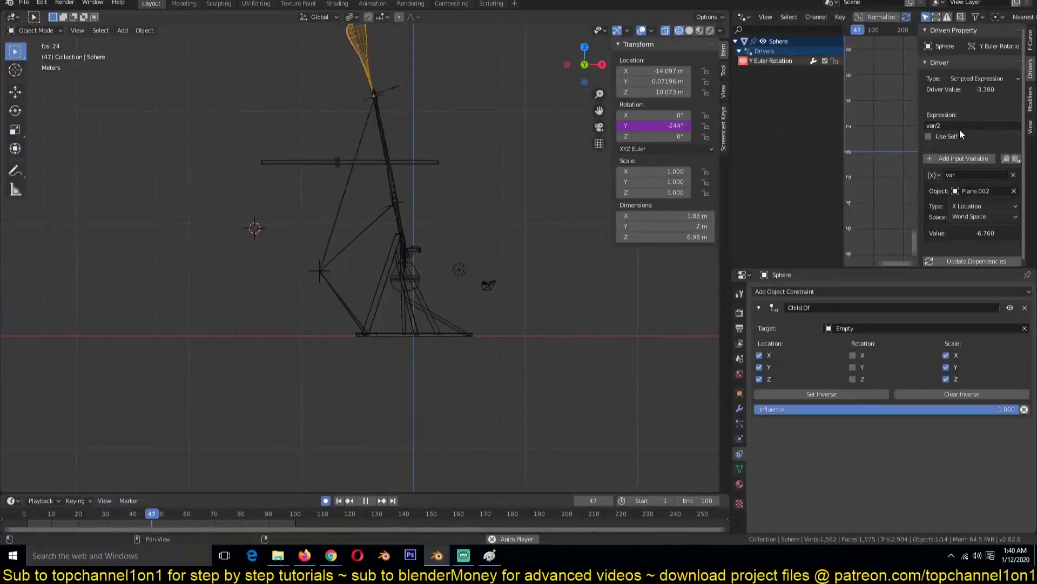
{"action": "key", "text": "shift+z"}
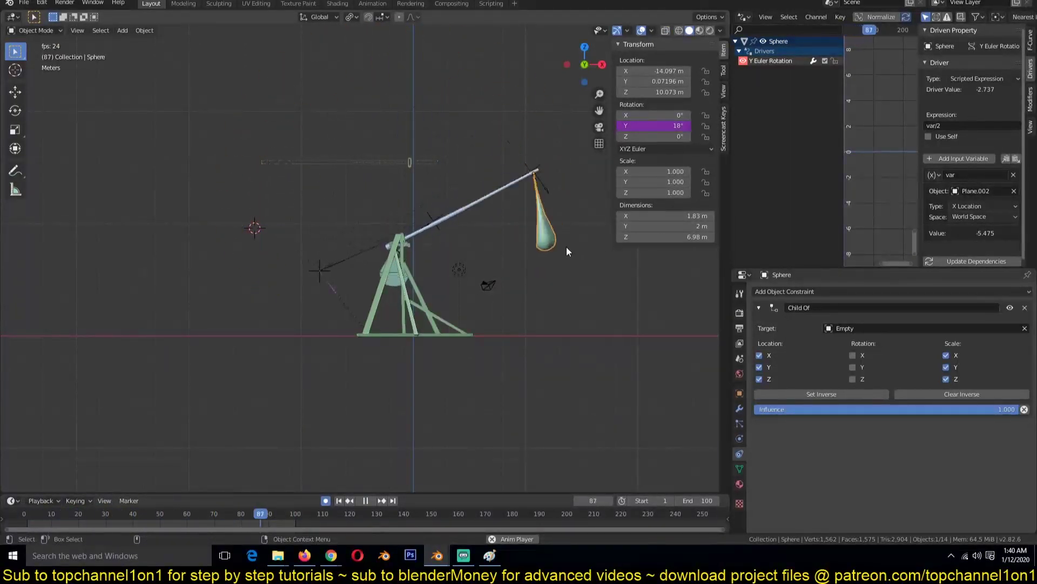
{"action": "key", "text": "Escape"}
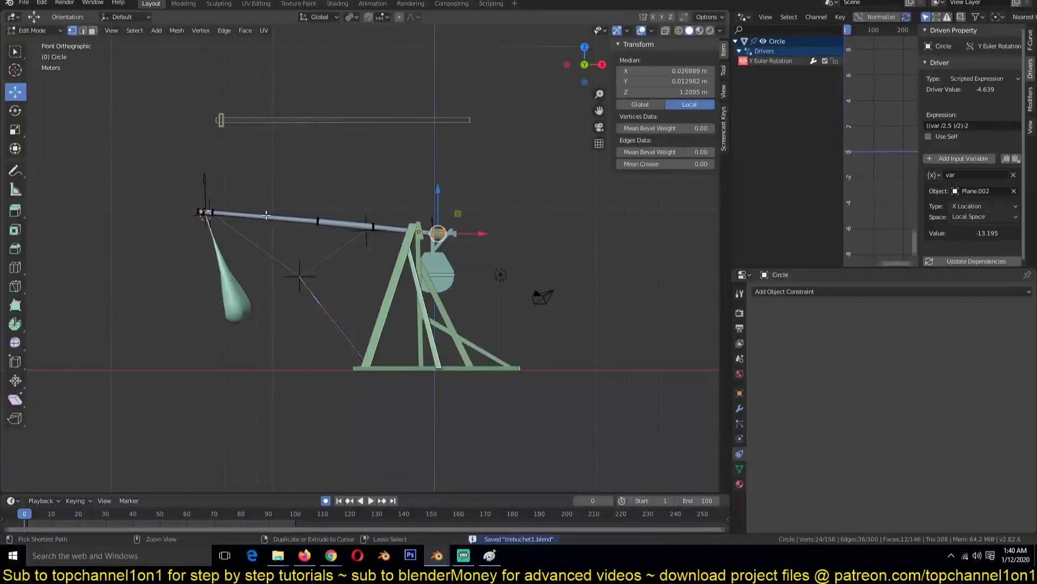
- Add loop cuts along the trebuchet arm and hook its middle vertices to a new empty
{"action": "left_click", "coordinate": [323, 218]}
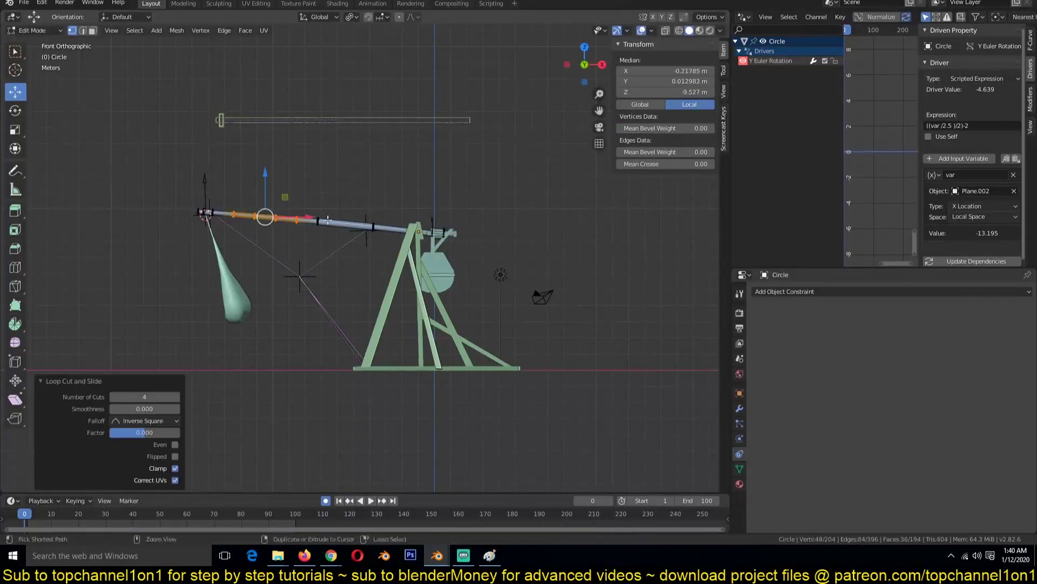
{"action": "left_click", "coordinate": [404, 232]}
{"action": "key", "text": "alt+a"}
{"action": "key", "text": "shift+z"}
{"action": "left_click_drag", "start_coordinate": [311, 209], "coordinate": [326, 235]}
{"action": "key", "text": "ctrl+h"}
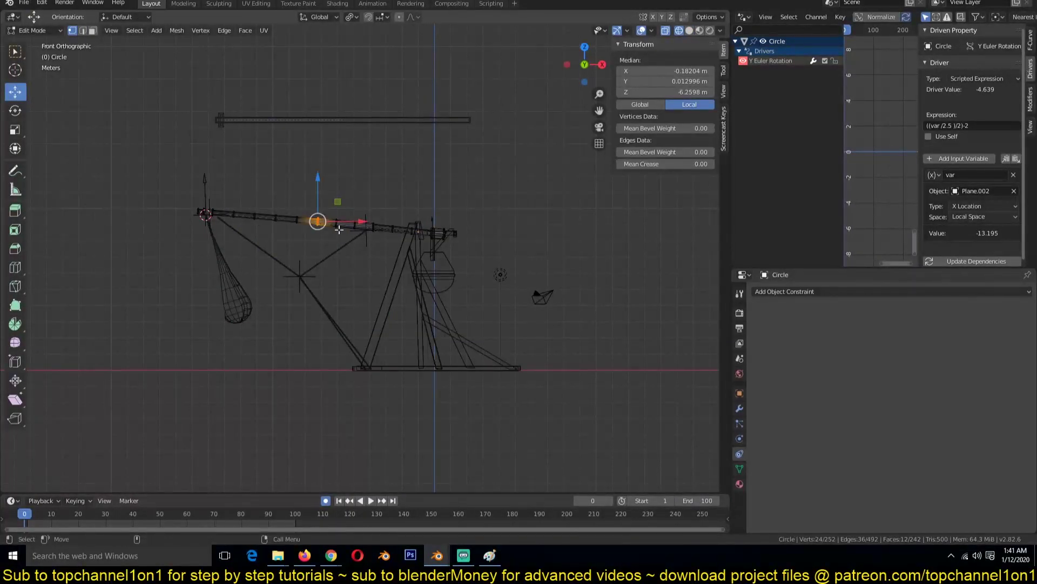
{"action": "left_click", "coordinate": [295, 230]}
{"action": "key", "text": "Tab"}
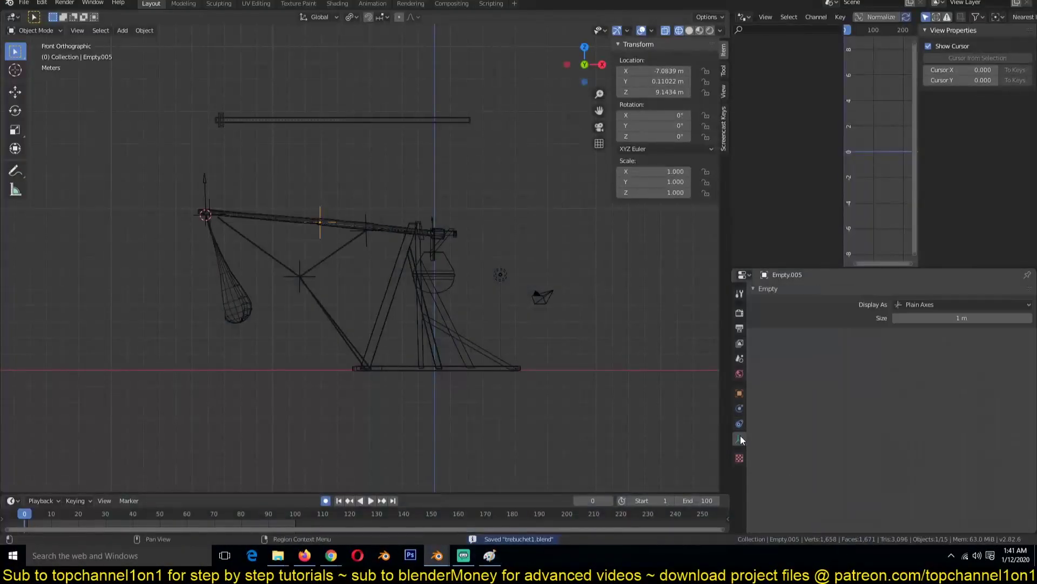
- Move the hook empty up and down to test how it bends the arm
{"action": "left_click", "coordinate": [961, 305]}
{"action": "left_click", "coordinate": [919, 373]}
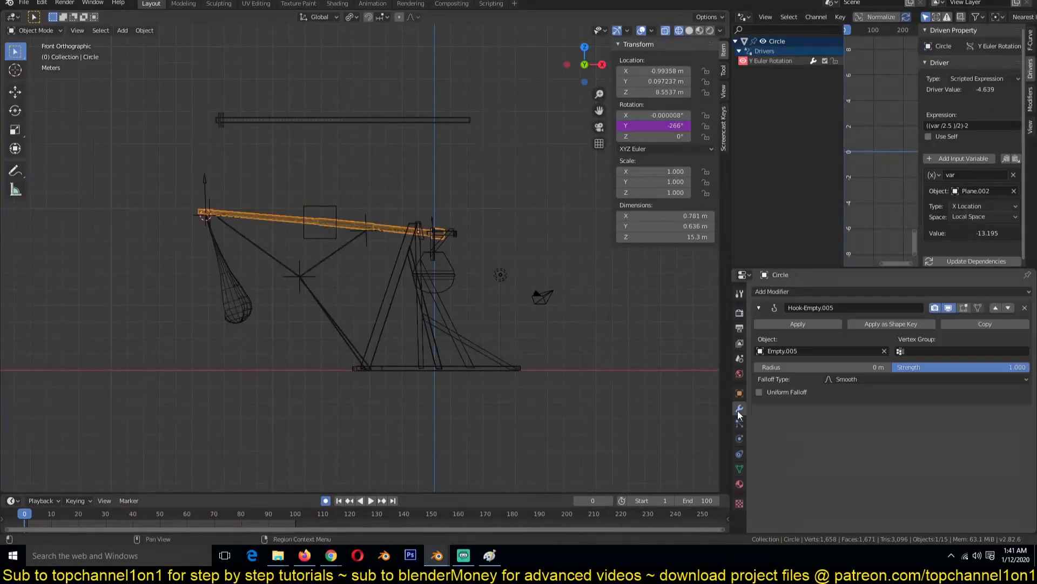
{"action": "key", "text": "g"}
{"action": "left_click", "coordinate": [340, 194]}
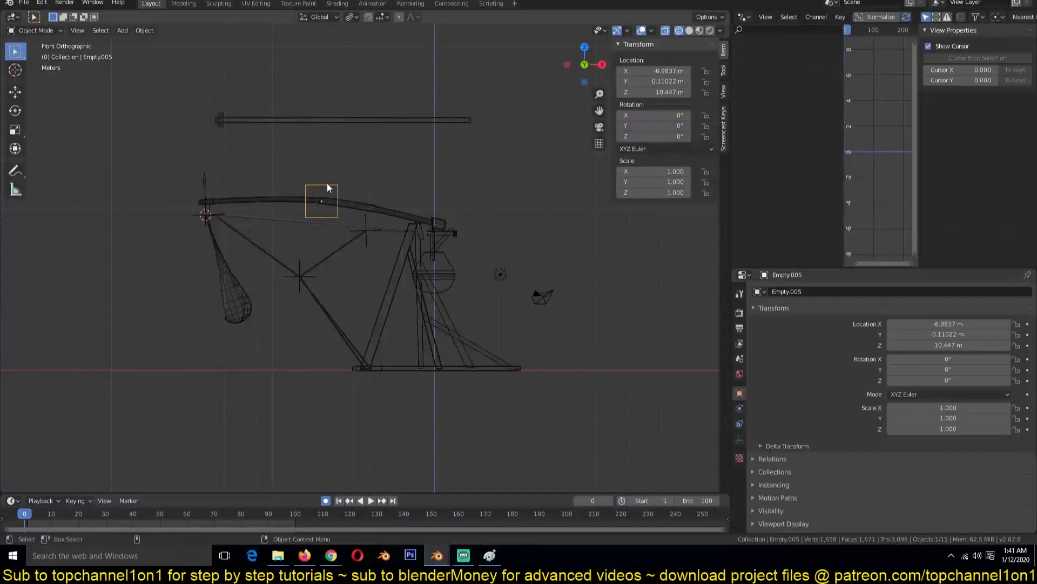
{"action": "key", "text": "g"}
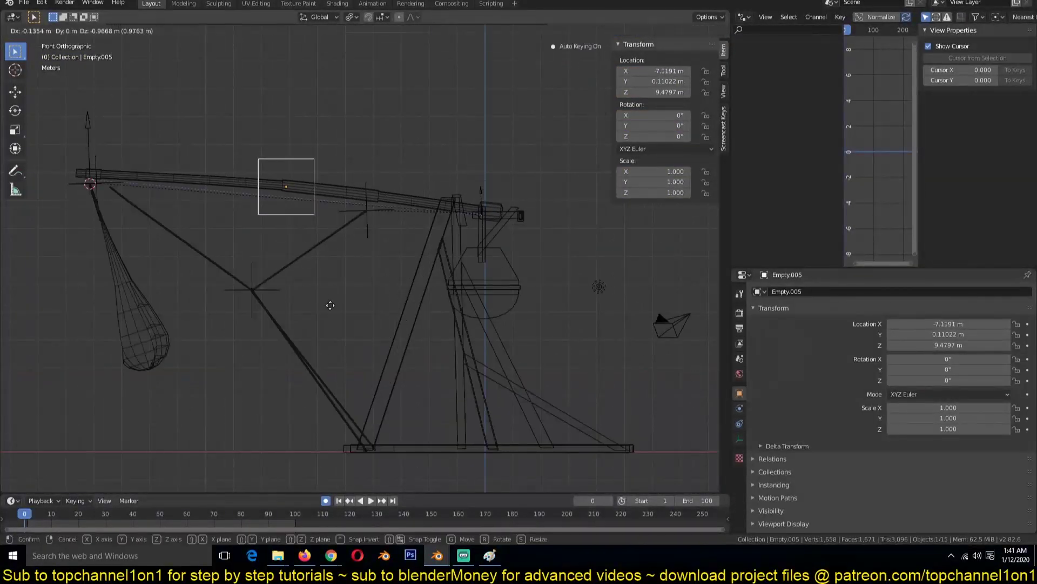
{"action": "left_click", "coordinate": [330, 305]}
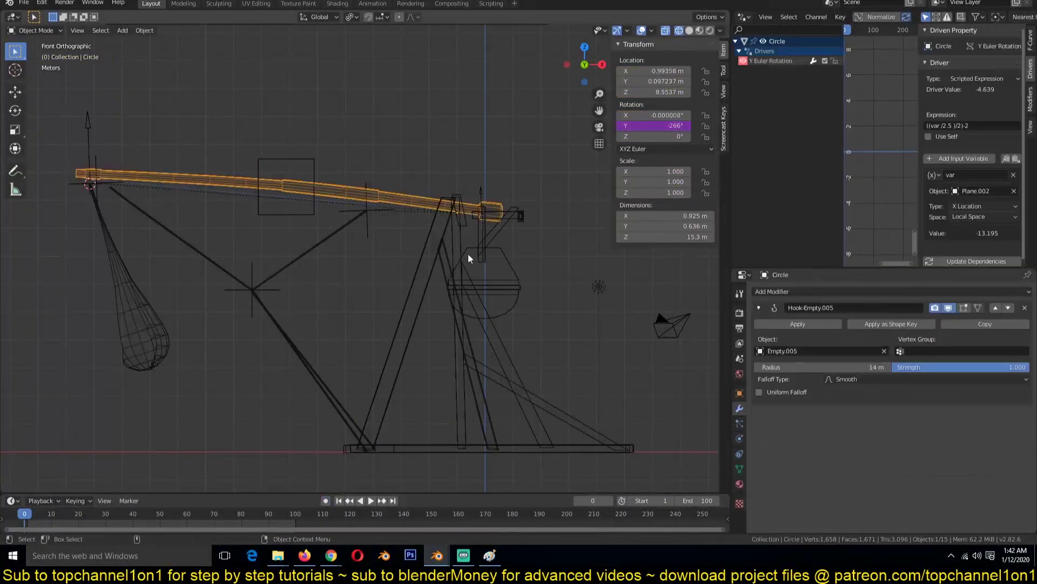
- Set the arm's Hook modifier to Sphere falloff with a 7.4 m radius and uniform falloff enabled
{"action": "left_click", "coordinate": [854, 379]}
{"action": "left_click_drag", "start_coordinate": [843, 367], "coordinate": [867, 367]}
{"action": "left_click", "coordinate": [857, 427]}
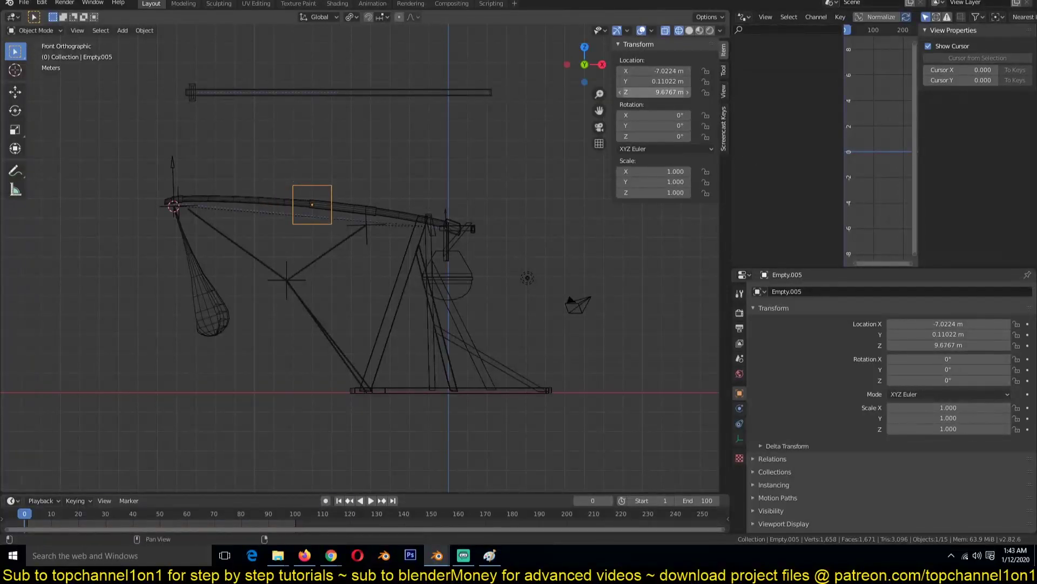
- Save the file, parent the hook empty to the arm and play the throw
{"action": "left_click", "coordinate": [386, 216], "text": "shift"}
{"action": "key", "text": "ctrl+s"}
{"action": "key", "text": "ctrl+p"}
{"action": "left_click", "coordinate": [373, 216]}
{"action": "key", "text": "space"}
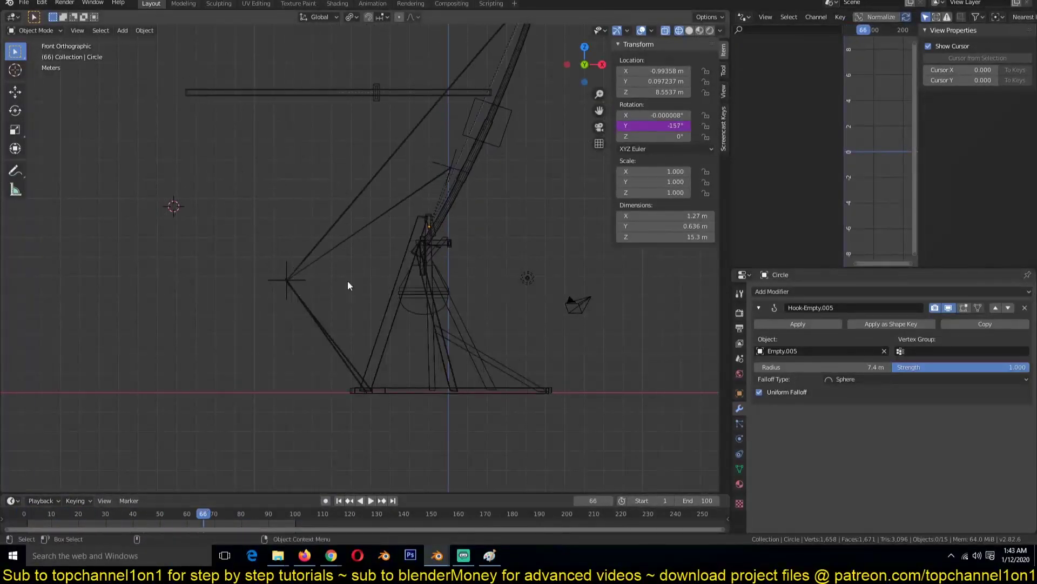
{"action": "scroll", "coordinate": [460, 162], "scroll_direction": "down", "scroll_amount": 1}
- Replay the throw to check how the hook empty follows the arm, and save the file
{"action": "left_click", "coordinate": [483, 149]}
{"action": "key", "text": "g"}
{"action": "right_click", "coordinate": [476, 153]}
{"action": "left_click_drag", "start_coordinate": [86, 510], "coordinate": [51, 524]}
{"action": "key", "text": "space"}
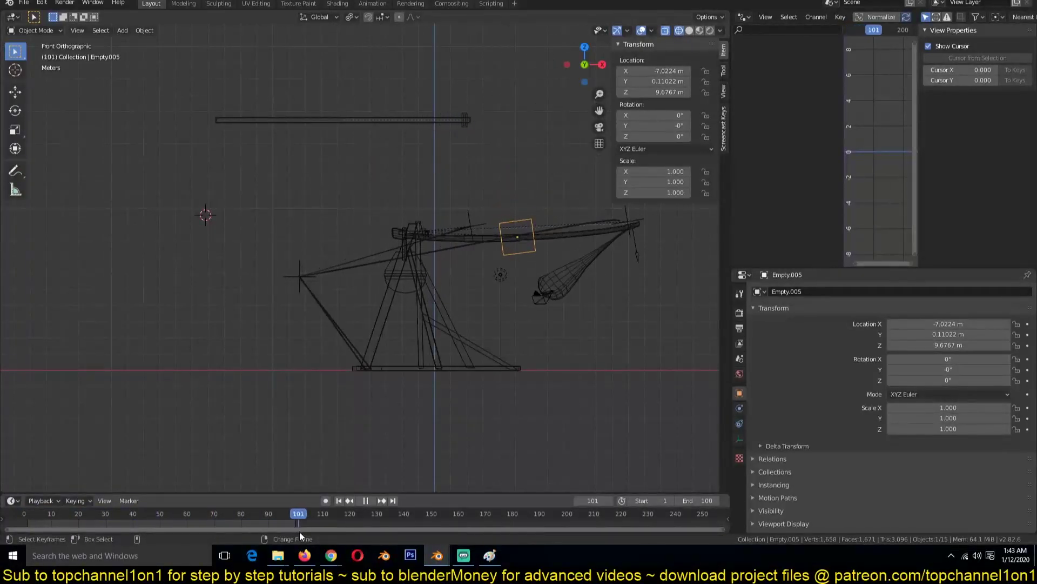
{"action": "key", "text": "ctrl+s"}
- Try lowering the hook empty at frame 0 to bend the arm downward
{"action": "left_click_drag", "start_coordinate": [62, 521], "coordinate": [24, 527]}
{"action": "key", "text": "g"}
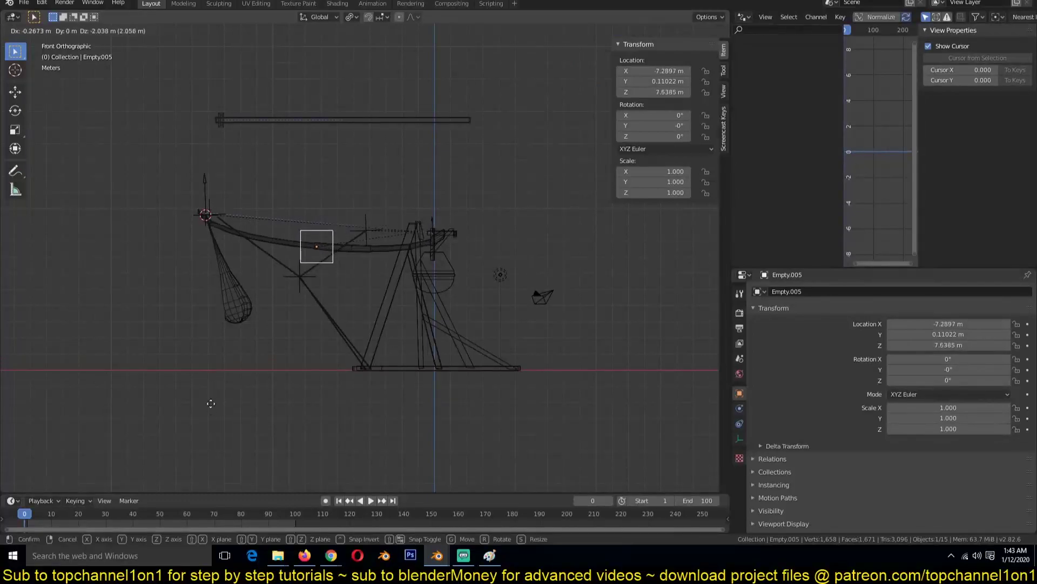
{"action": "left_click", "coordinate": [225, 368]}
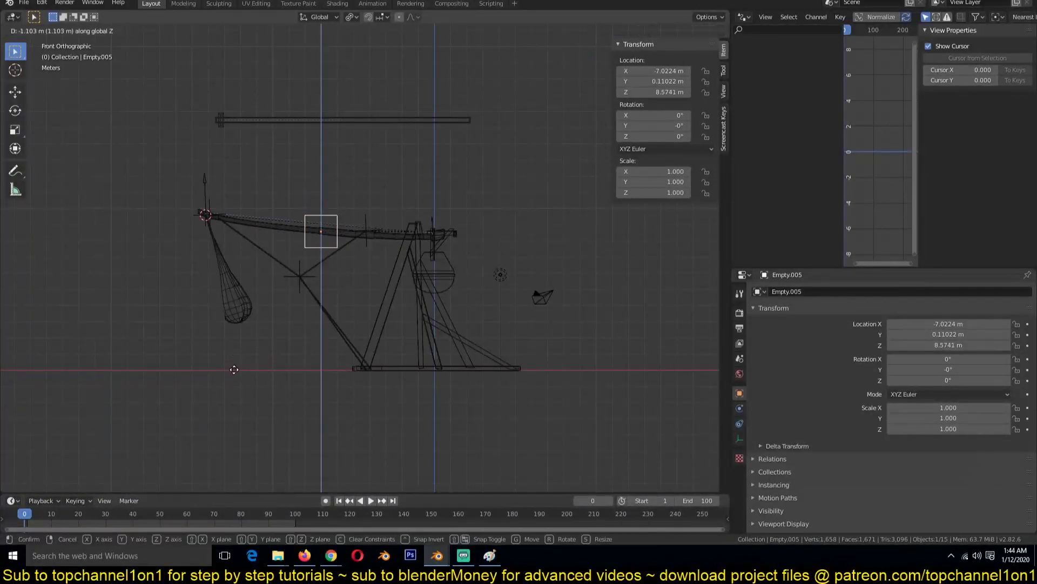
{"action": "right_click", "coordinate": [233, 370]}
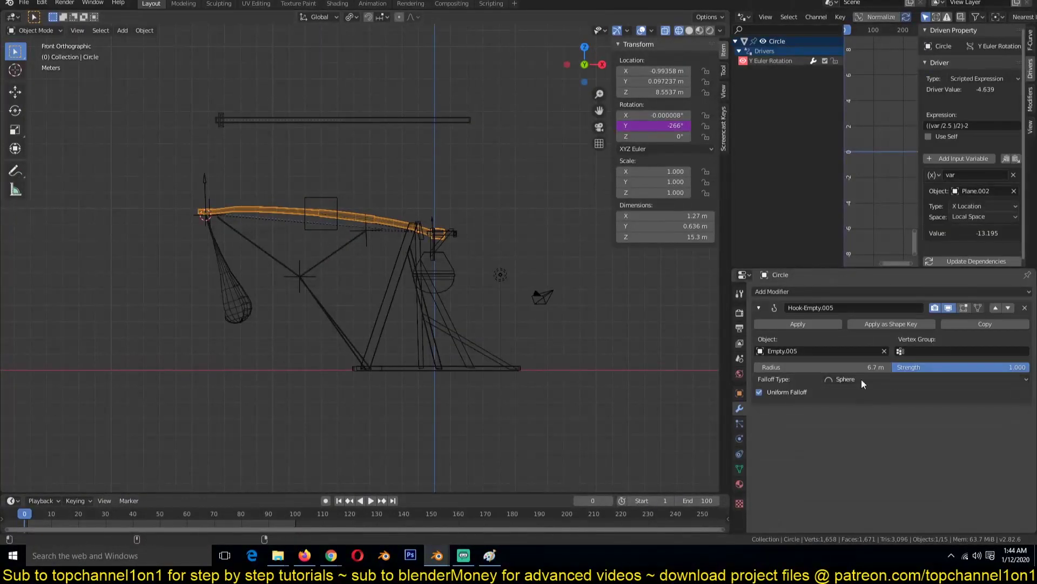
- Save the file and scale the hook empty down to 0.707
{"action": "key", "text": "ctrl+s"}
{"action": "left_click", "coordinate": [338, 222]}
{"action": "key", "text": "s"}
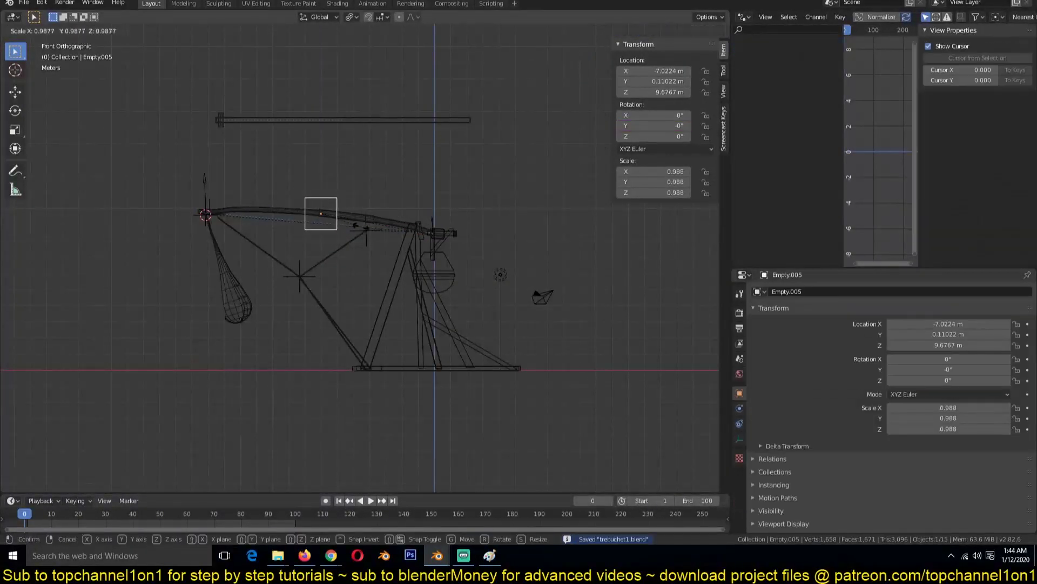
{"action": "left_click", "coordinate": [348, 225]}
- Switch to solid shading, save the file and play the throw in front view to check the arm's bend
{"action": "key", "text": "z"}
{"action": "left_click", "coordinate": [465, 217]}
{"action": "left_click", "coordinate": [330, 286]}
{"action": "middle_click_drag", "start_coordinate": [330, 286], "coordinate": [375, 331]}
{"action": "key", "text": "ctrl+s"}
{"action": "key", "text": "KP_1"}
{"action": "mouse_move", "coordinate": [22, 523]}
{"action": "right_mouse_down"}
{"action": "mouse_move", "coordinate": [166, 522]}
{"action": "mouse_move", "coordinate": [100, 539]}
{"action": "right_mouse_up"}
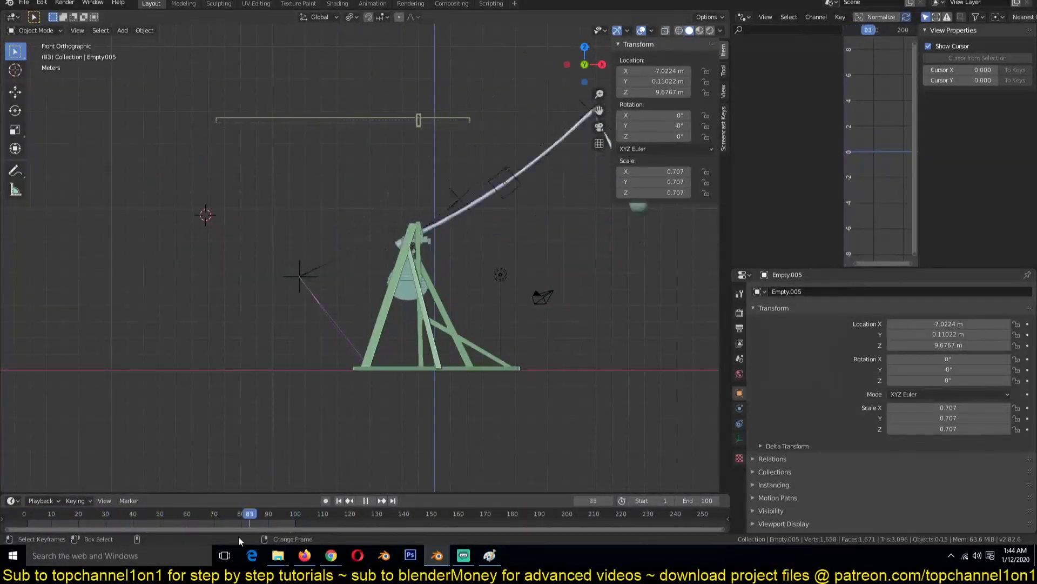
{"action": "key", "text": "Escape"}
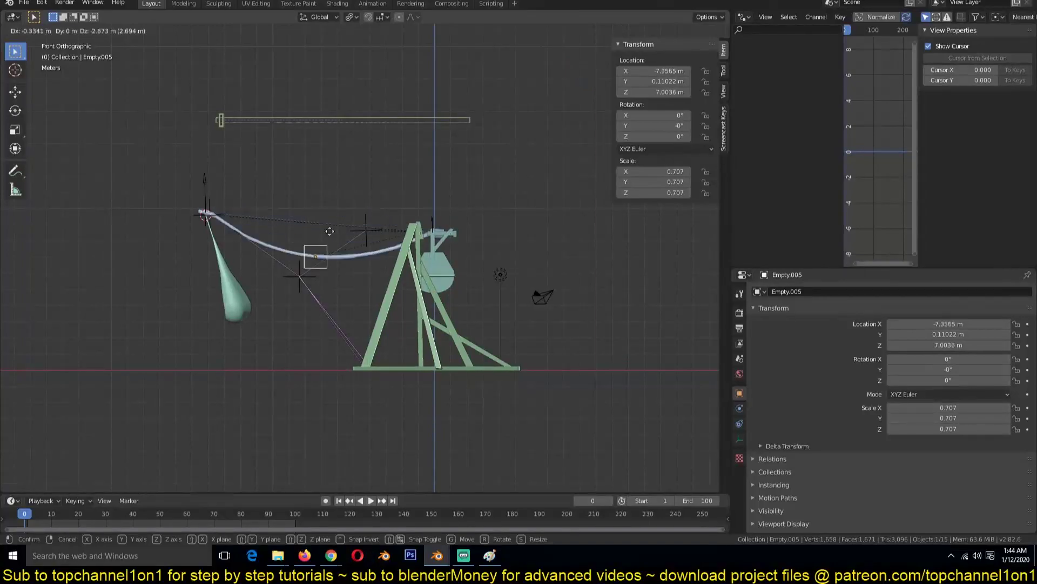
{"action": "right_click", "coordinate": [333, 202]}
{"action": "key", "text": "space"}
{"action": "key", "text": "Escape"}
- Parent the empty below the arm to the arm's hook empty and play the throw
{"action": "left_click", "coordinate": [300, 276]}
{"action": "left_click", "coordinate": [325, 223], "text": "shift"}
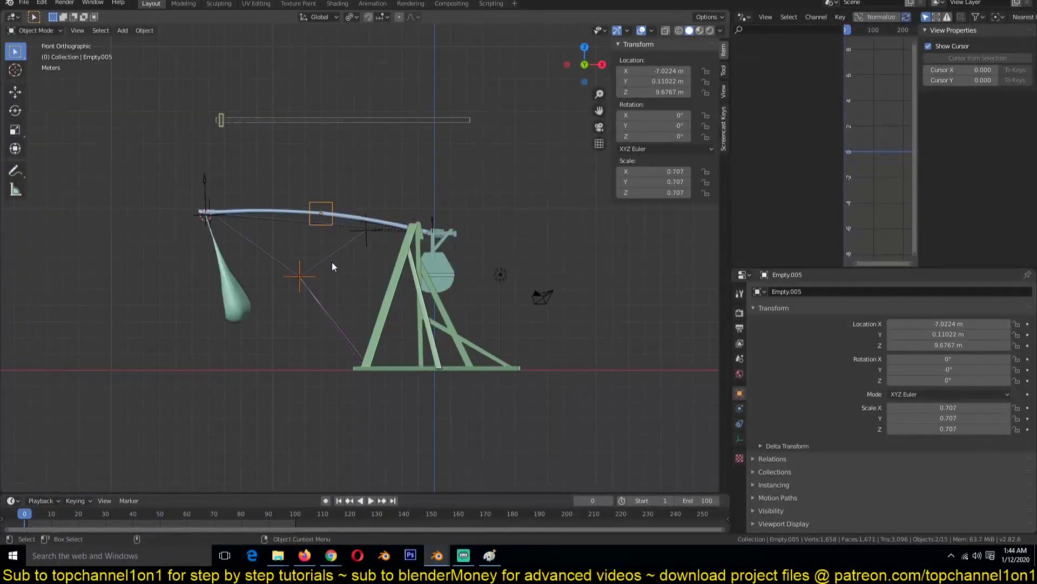
{"action": "key", "text": "space"}
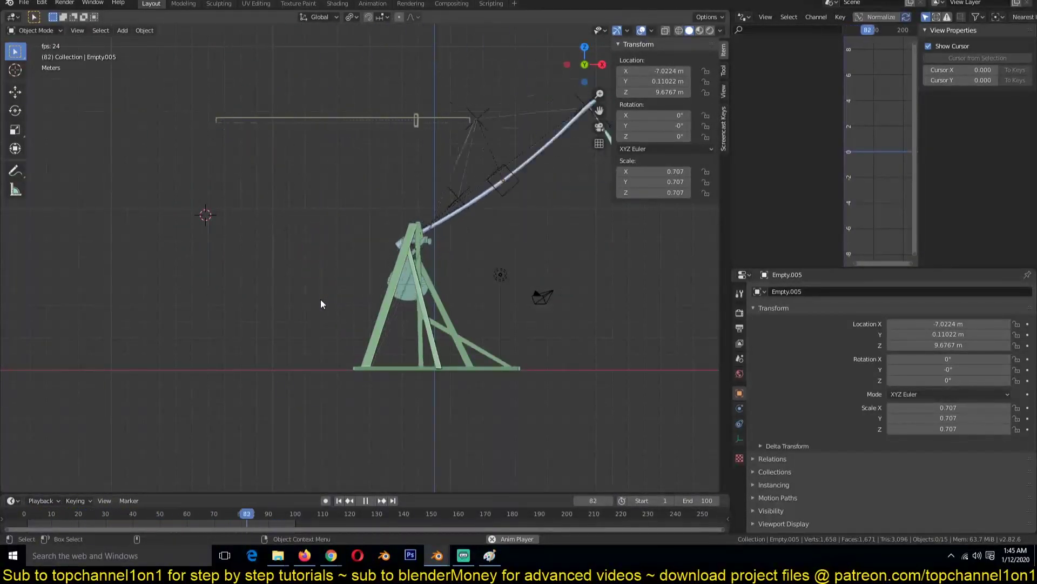
- Examine the throw from several angles in material preview with overlays hidden, and save the file
{"action": "middle_click_drag", "start_coordinate": [320, 299], "coordinate": [333, 373]}
{"action": "left_click", "coordinate": [700, 30]}
{"action": "middle_click_drag", "start_coordinate": [521, 215], "coordinate": [424, 218]}
{"action": "left_click", "coordinate": [642, 30]}
{"action": "middle_click_drag", "start_coordinate": [602, 97], "coordinate": [427, 135]}
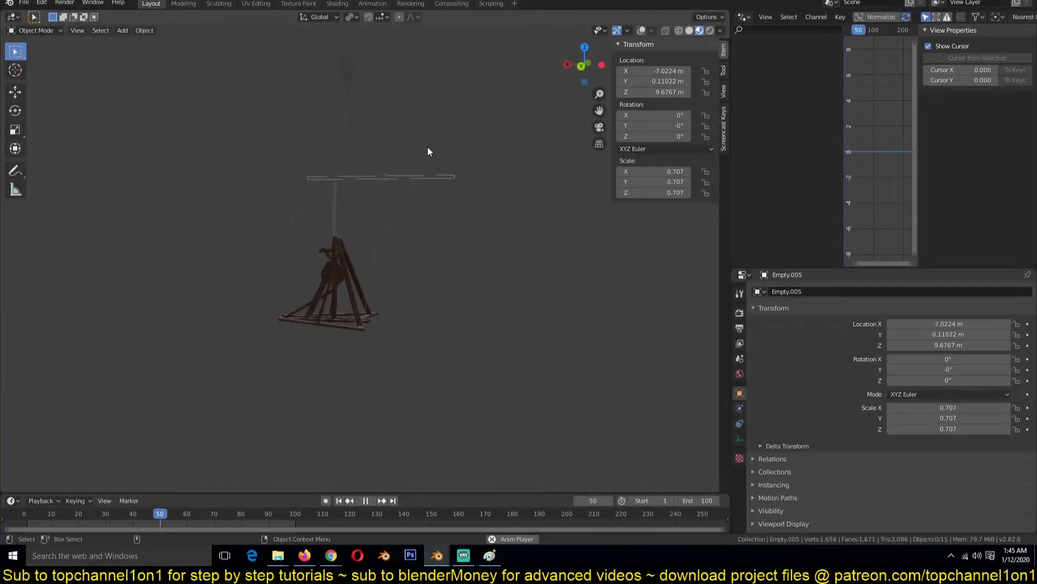
{"action": "key", "text": "Escape"}
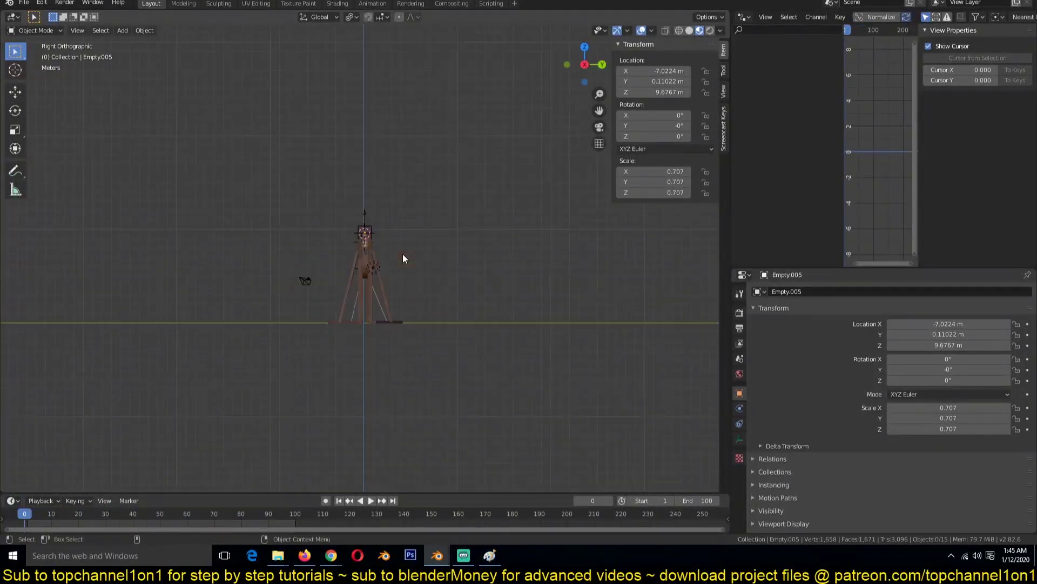
{"action": "key", "text": "ctrl+s"}
- Copy all trebuchet objects and paste them into the castle scene file
{"action": "mouse_move", "coordinate": [403, 254]}
{"action": "middle_mouse_down"}
{"action": "mouse_move", "coordinate": [221, 381]}
{"action": "mouse_move", "coordinate": [242, 361]}
{"action": "mouse_move", "coordinate": [513, 385]}
{"action": "middle_mouse_up"}
{"action": "key", "text": "z"}
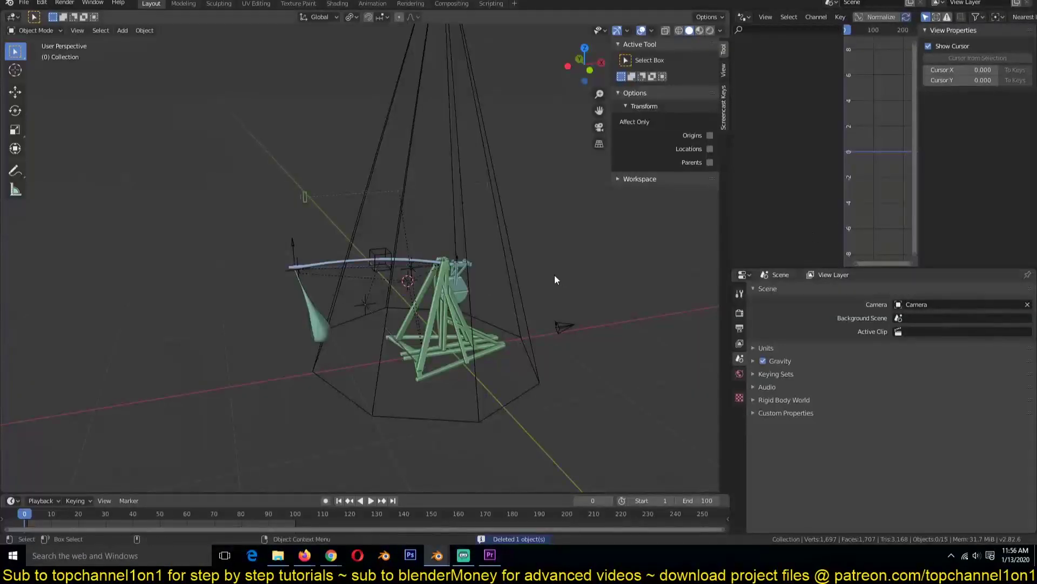
{"action": "key", "text": "a"}
{"action": "key", "text": "ctrl+c"}
{"action": "left_click", "coordinate": [437, 555]}
{"action": "left_click", "coordinate": [407, 500]}
{"action": "key", "text": "KP_0"}
{"action": "key", "text": "ctrl+v"}
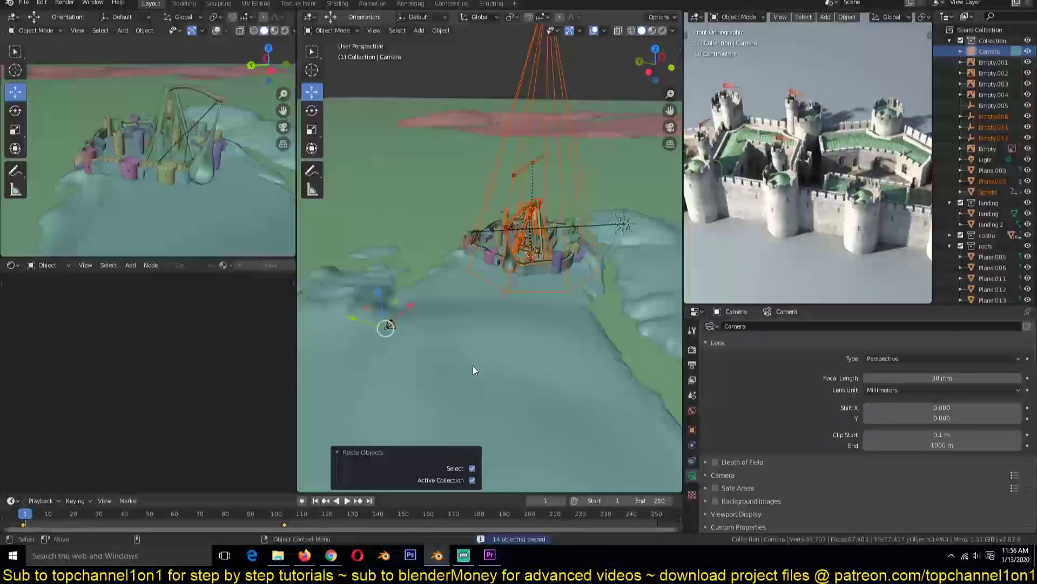
{"action": "key", "text": "KP_7"}
{"action": "middle_click_drag", "start_coordinate": [542, 290], "coordinate": [544, 209]}
{"action": "left_click", "coordinate": [544, 156]}
{"action": "key", "text": "s"}
{"action": "right_click", "coordinate": [600, 202]}
- Select the trebuchet parts together with the large cone empty and scale them as a group
{"action": "key", "text": "shift+g"}
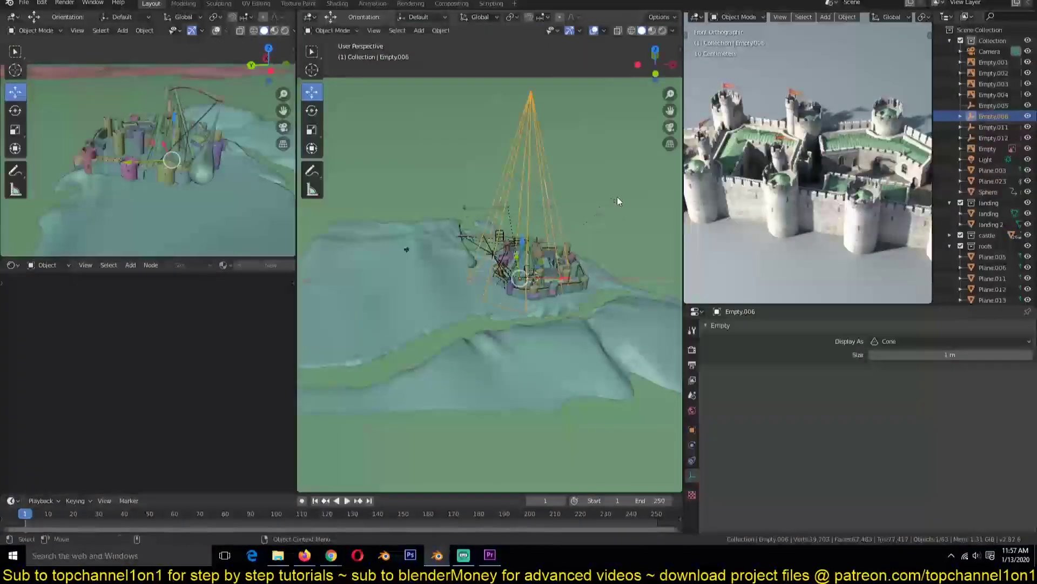
{"action": "left_click", "coordinate": [578, 212]}
{"action": "middle_click_drag", "start_coordinate": [537, 160], "coordinate": [523, 132]}
{"action": "key", "text": "shift+z"}
{"action": "left_click", "coordinate": [524, 133], "text": "shift"}
{"action": "scroll", "coordinate": [523, 133], "scroll_direction": "up", "scroll_amount": 3}
{"action": "left_click", "coordinate": [480, 251], "text": "shift"}
{"action": "key", "text": "s"}
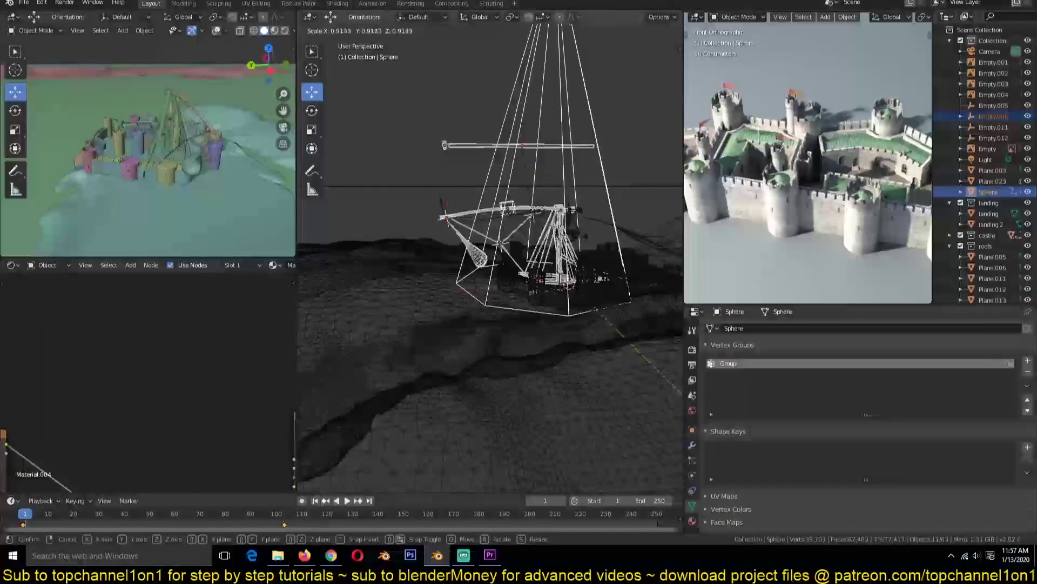
{"action": "left_click", "coordinate": [595, 257]}
{"action": "scroll", "coordinate": [595, 256], "scroll_direction": "down", "scroll_amount": 3}
{"action": "key", "text": "KP_1"}
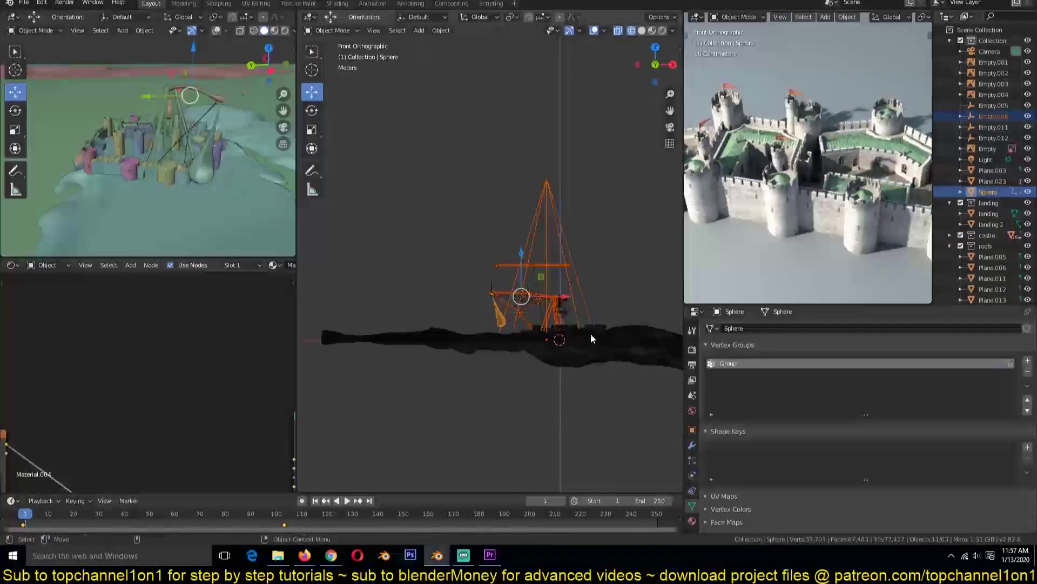
- Move the trebuchet's cone empty -20.4 m along X and 0.559 m along Z
{"action": "left_click", "coordinate": [566, 257]}
{"action": "key", "text": "g"}
{"action": "left_click", "coordinate": [454, 284]}
{"action": "scroll", "coordinate": [486, 281], "scroll_direction": "down", "scroll_amount": 3}
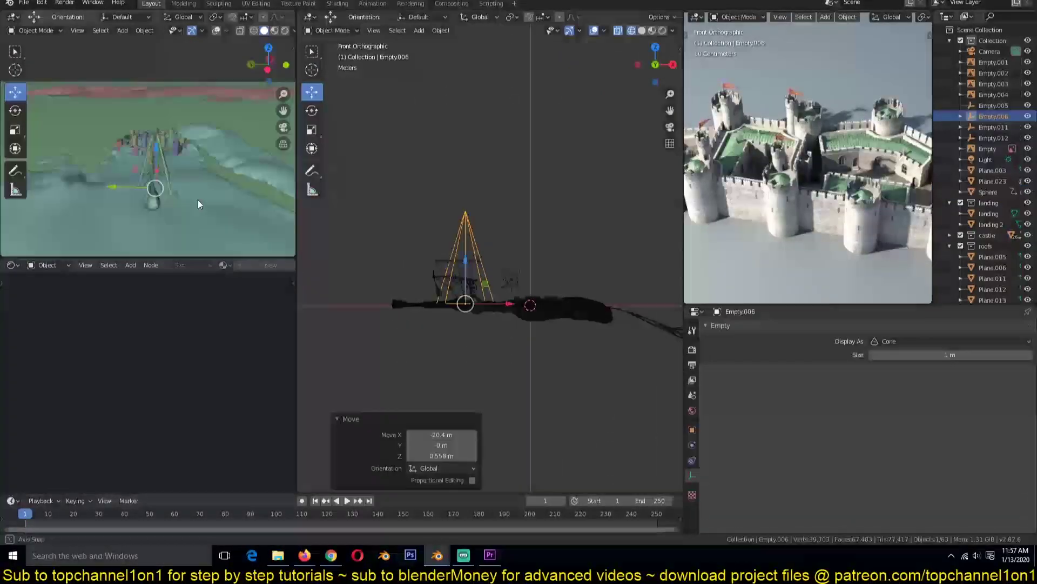
- Scale the trebuchet's cone empty down, finishing with a further resize by 0.770
{"action": "left_click", "coordinate": [501, 285]}
{"action": "scroll", "coordinate": [442, 305], "scroll_direction": "up", "scroll_amount": 7}
{"action": "key", "text": "s"}
{"action": "left_click", "coordinate": [583, 239]}
{"action": "middle_click_drag", "start_coordinate": [584, 238], "coordinate": [525, 163]}
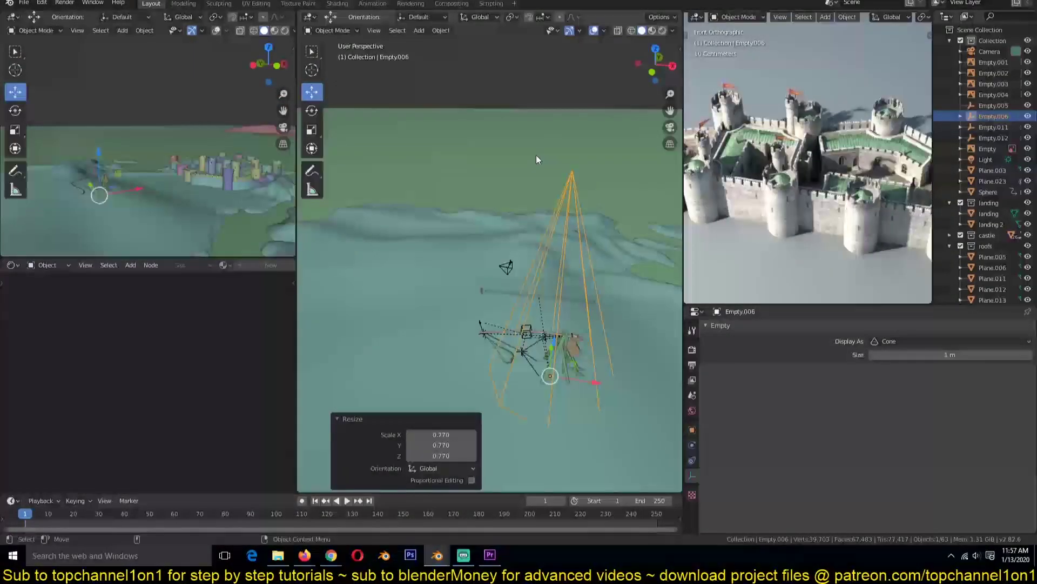
- Adjust the trebuchet's size on the terrain once more and focus the view on it
{"action": "scroll", "coordinate": [532, 216], "scroll_direction": "down", "scroll_amount": 4}
{"action": "middle_click_drag", "start_coordinate": [523, 306], "coordinate": [559, 206], "text": "shift"}
{"action": "scroll", "coordinate": [573, 197], "scroll_direction": "up", "scroll_amount": 4}
{"action": "left_click_drag", "start_coordinate": [588, 191], "coordinate": [451, 200]}
{"action": "middle_click_drag", "start_coordinate": [451, 199], "coordinate": [476, 265]}
{"action": "scroll", "coordinate": [550, 255], "scroll_direction": "up", "scroll_amount": 3}
{"action": "key", "text": "s"}
{"action": "left_click", "coordinate": [578, 266]}
{"action": "scroll", "coordinate": [573, 265], "scroll_direction": "up", "scroll_amount": 4}
{"action": "key", "text": "KP_Decimal"}
{"action": "scroll", "coordinate": [444, 259], "scroll_direction": "up", "scroll_amount": 4}
- Rotate the trebuchet about the Z axis to turn it on the terrain
{"action": "left_click_drag", "start_coordinate": [490, 218], "coordinate": [490, 220]}
{"action": "middle_click_drag", "start_coordinate": [497, 222], "coordinate": [579, 243]}
{"action": "key", "text": "r"}
{"action": "key", "text": "z"}
{"action": "left_click", "coordinate": [586, 235]}
- Examine the trebuchet and castle through the scene camera, toggling the overlays in the camera viewport
{"action": "key", "text": "KP_0"}
{"action": "left_click", "coordinate": [186, 99]}
{"action": "scroll", "coordinate": [427, 217], "scroll_direction": "down", "scroll_amount": 5}
{"action": "middle_click_drag", "start_coordinate": [410, 211], "coordinate": [437, 251]}
{"action": "middle_click_drag", "start_coordinate": [157, 146], "coordinate": [184, 168]}
{"action": "left_click", "coordinate": [216, 31]}
{"action": "left_click", "coordinate": [70, 174]}
{"action": "scroll", "coordinate": [436, 241], "scroll_direction": "down", "scroll_amount": 5}
{"action": "scroll", "coordinate": [436, 241], "scroll_direction": "down", "scroll_amount": 4}
{"action": "left_click_drag", "start_coordinate": [414, 176], "coordinate": [413, 184]}
{"action": "key", "text": "KP_0"}
- Reframe the shot by moving the camera 0.0493 m along X, 0.254 m along Y and -0.137 m along Z
{"action": "scroll", "coordinate": [422, 209], "scroll_direction": "up", "scroll_amount": 5}
{"action": "middle_click_drag", "start_coordinate": [421, 211], "coordinate": [378, 216]}
{"action": "scroll", "coordinate": [378, 216], "scroll_direction": "down", "scroll_amount": 4}
{"action": "left_click_drag", "start_coordinate": [320, 228], "coordinate": [432, 229]}
{"action": "middle_click_drag", "start_coordinate": [432, 233], "coordinate": [465, 249]}
{"action": "scroll", "coordinate": [464, 243], "scroll_direction": "up", "scroll_amount": 5}
{"action": "left_click_drag", "start_coordinate": [465, 217], "coordinate": [415, 221]}
{"action": "scroll", "coordinate": [121, 157], "scroll_direction": "up", "scroll_amount": 5}
{"action": "key", "text": "g"}
{"action": "left_click", "coordinate": [110, 164]}
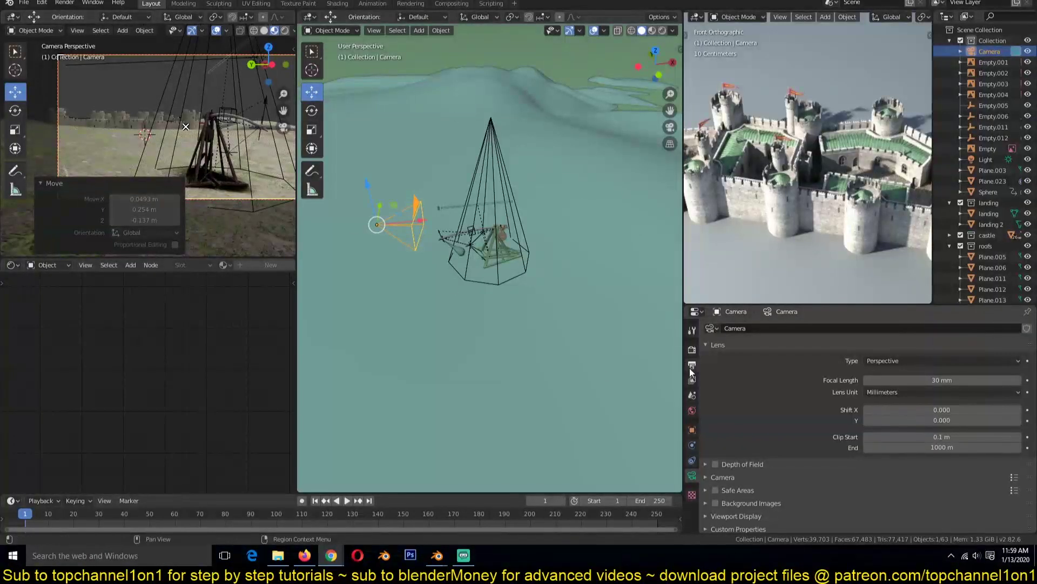
- Set the Eevee ambient occlusion factor to 1 and its distance to 0.2 m
{"action": "left_click", "coordinate": [692, 350]}
{"action": "left_click", "coordinate": [944, 429]}
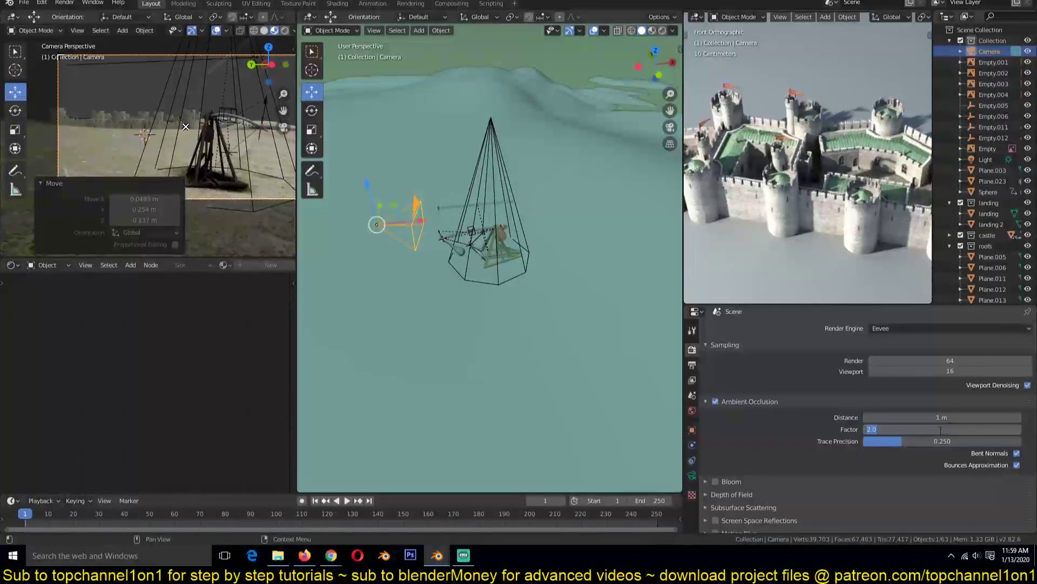
{"action": "type", "text": "1"}
{"action": "key", "text": "Return"}
{"action": "left_click", "coordinate": [943, 418]}
{"action": "type", "text": ".2"}
{"action": "key", "text": "Return"}
- Rotate the trebuchet's cone empty 3.97° about X, lower it slightly onto the terrain, and save the file
{"action": "scroll", "coordinate": [220, 199], "scroll_direction": "up", "scroll_amount": 3}
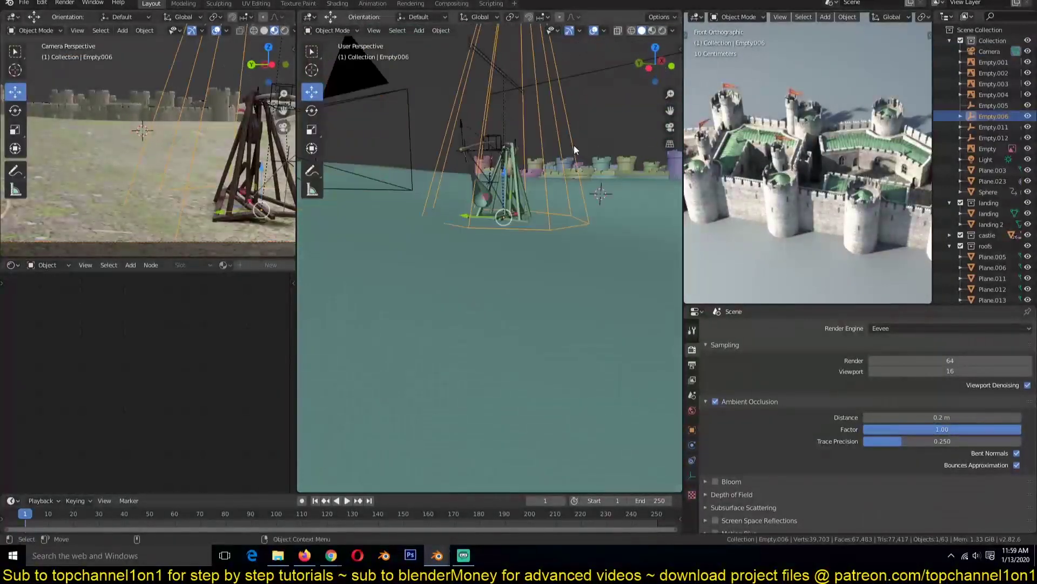
{"action": "key", "text": "r"}
{"action": "key", "text": "x"}
{"action": "left_click", "coordinate": [580, 163]}
{"action": "key", "text": "g"}
{"action": "key", "text": "z"}
{"action": "key", "text": "z"}
{"action": "key", "text": "z"}
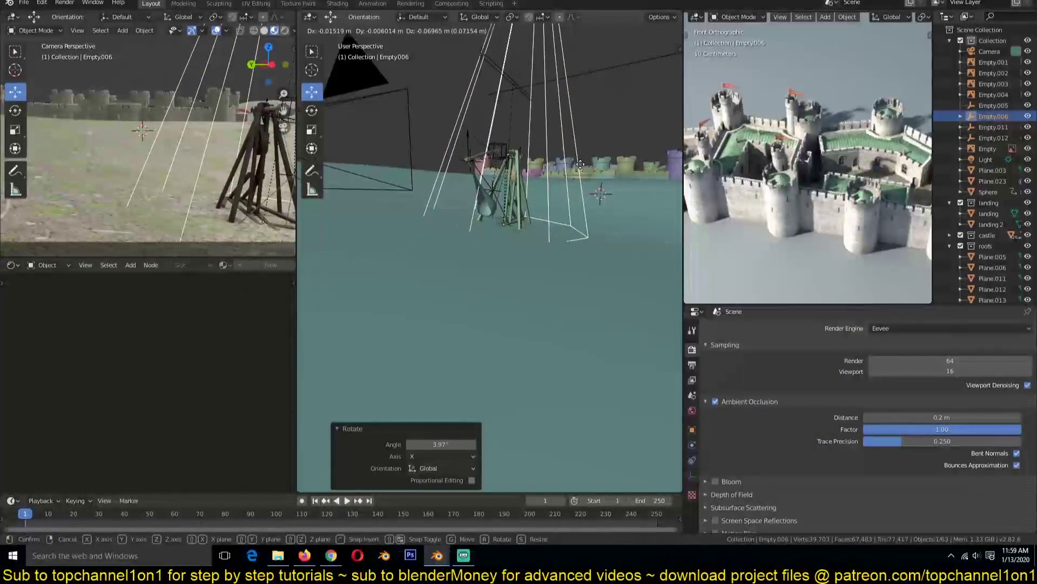
{"action": "left_click", "coordinate": [584, 166]}
{"action": "key", "text": "alt+a"}
{"action": "key", "text": "ctrl+s"}
- Brighten the trebuchet frame's wood material by lightening the Mix node's Color1 and the Overlay node's Color2 to a warm orange, and save
{"action": "scroll", "coordinate": [259, 173], "scroll_direction": "down", "scroll_amount": 2}
{"action": "middle_click_drag", "start_coordinate": [259, 172], "coordinate": [197, 169], "text": "shift"}
{"action": "scroll", "coordinate": [197, 169], "scroll_direction": "up", "scroll_amount": 5}
{"action": "left_click", "coordinate": [198, 169]}
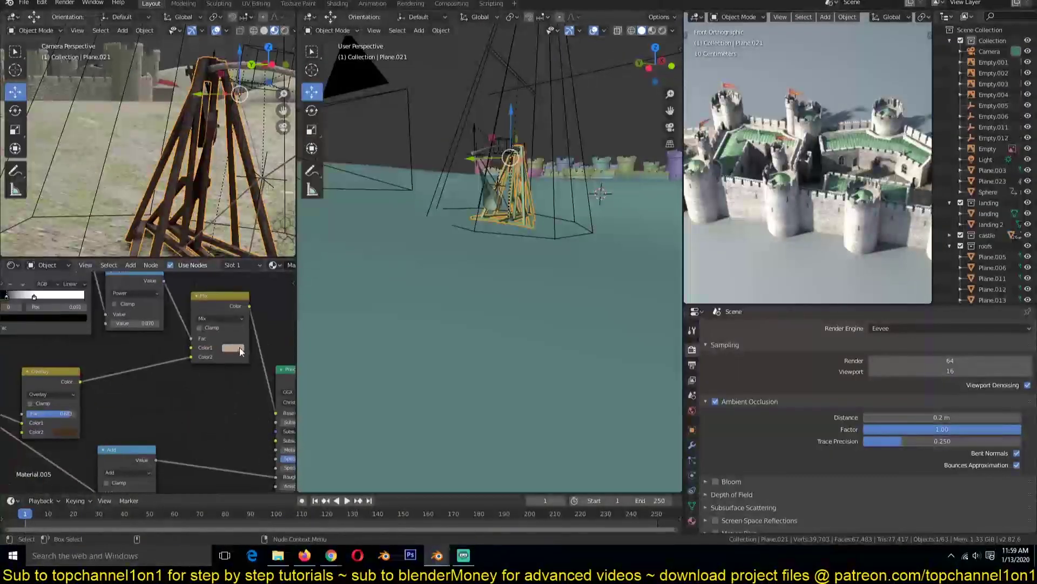
{"action": "left_click", "coordinate": [64, 432]}
{"action": "left_click_drag", "start_coordinate": [125, 354], "coordinate": [125, 323]}
{"action": "key", "text": "alt+a"}
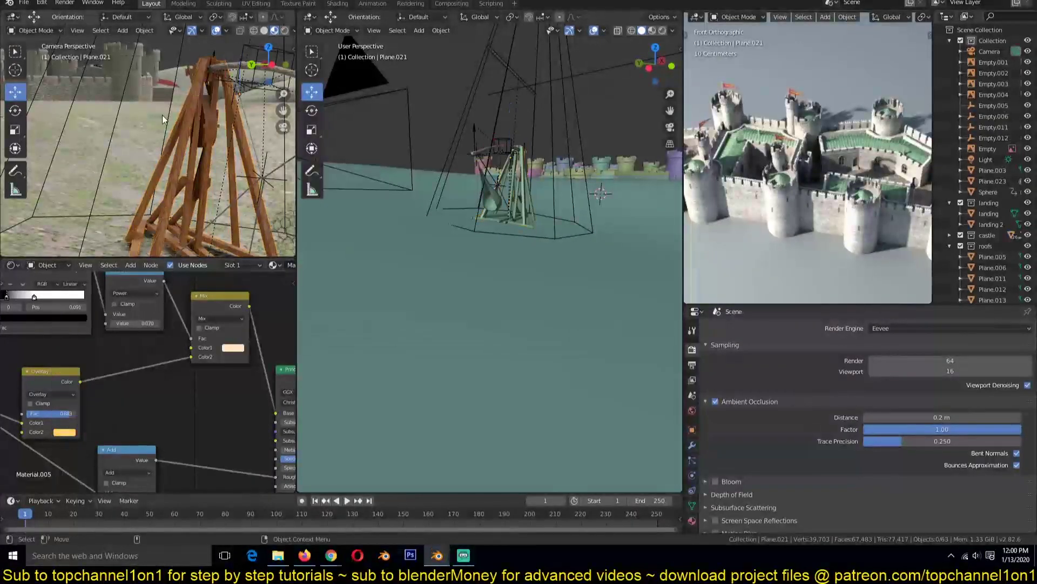
{"action": "key", "text": "ctrl+s"}
- Examine the terrain's material nodes and the overall shot through the camera, switching that viewport to rendered shading
{"action": "scroll", "coordinate": [162, 179], "scroll_direction": "down", "scroll_amount": 4}
{"action": "left_click", "coordinate": [216, 31]}
{"action": "middle_click_drag", "start_coordinate": [63, 196], "coordinate": [102, 196], "text": "shift"}
{"action": "left_click", "coordinate": [103, 197]}
{"action": "scroll", "coordinate": [106, 346], "scroll_direction": "down", "scroll_amount": 8}
{"action": "middle_click_drag", "start_coordinate": [105, 351], "coordinate": [265, 442]}
{"action": "scroll", "coordinate": [265, 433], "scroll_direction": "up", "scroll_amount": 5}
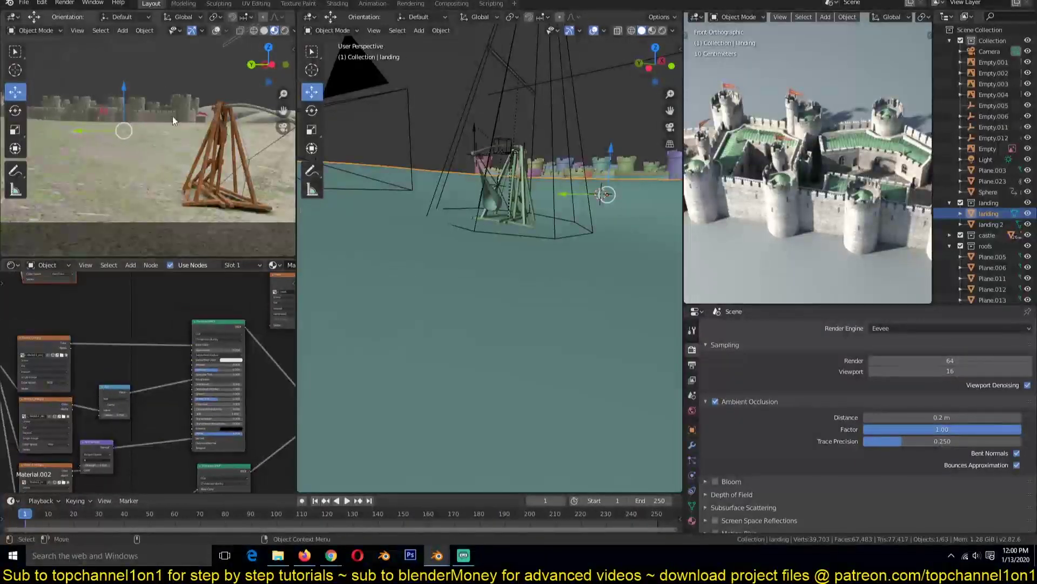
{"action": "left_click", "coordinate": [285, 31]}
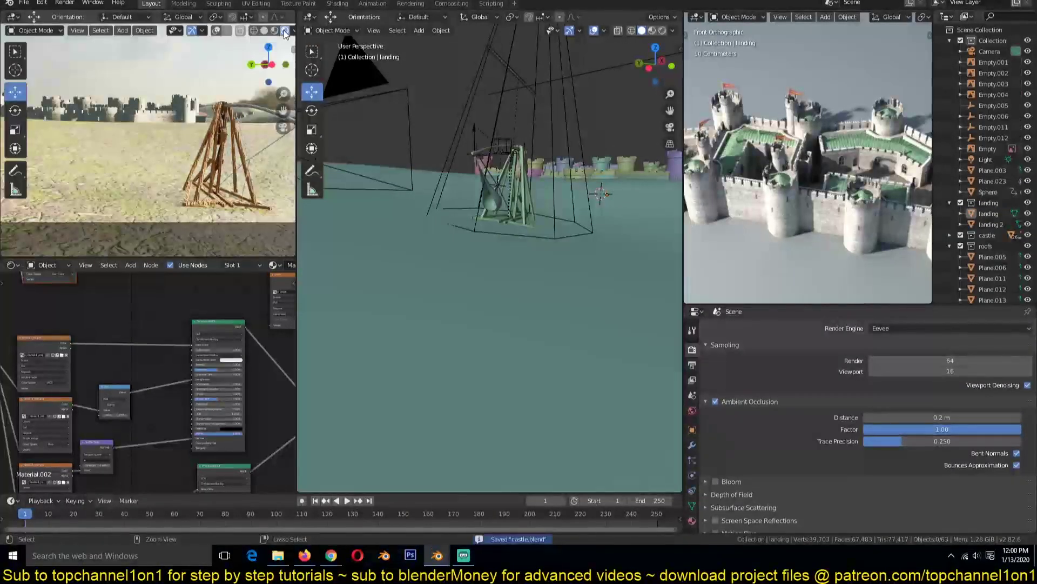
{"action": "left_click", "coordinate": [207, 162]}
{"action": "double_click", "coordinate": [124, 437]}
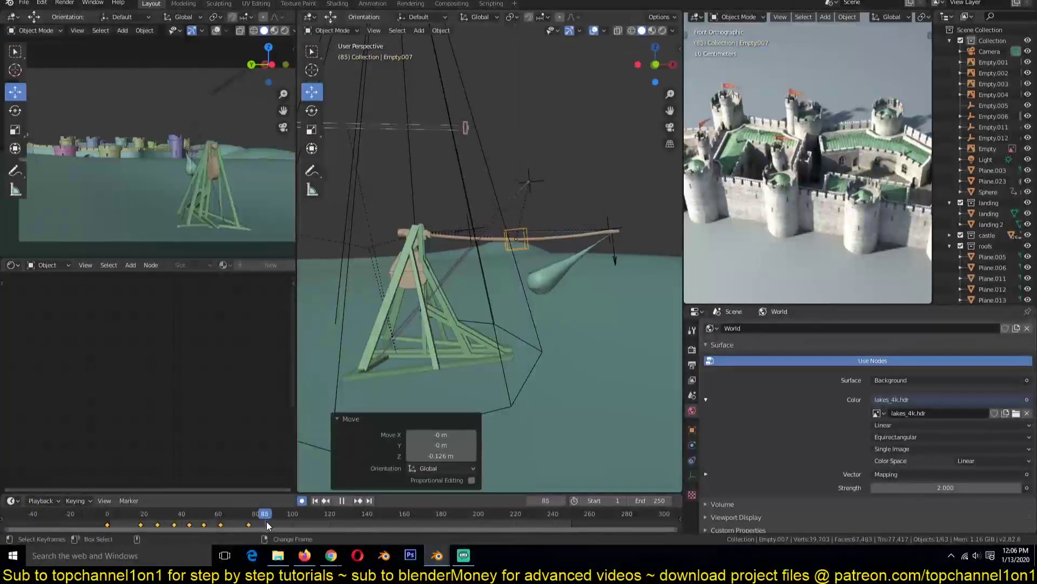
- Play back and scrub through the throw to review the arm's bending and recoil keyframes from the start
{"action": "key", "text": "space"}
{"action": "key", "text": "shift+Left"}
{"action": "key", "text": "space"}
{"action": "key", "text": "space"}
{"action": "left_click_drag", "start_coordinate": [232, 518], "coordinate": [190, 519]}
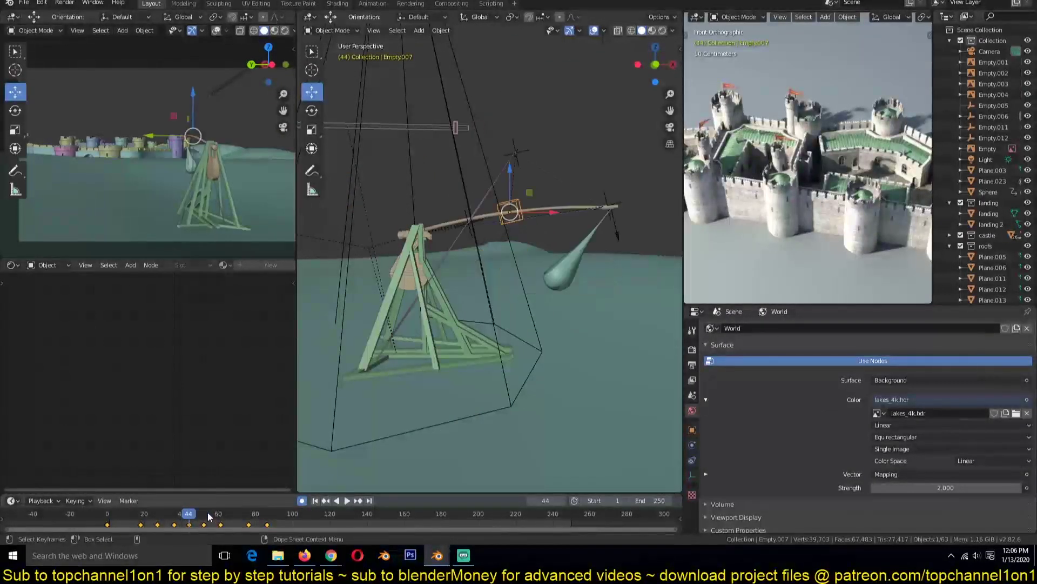
{"action": "key", "text": "Up"}
{"action": "key", "text": "Up"}
{"action": "key", "text": "shift+Left"}
{"action": "key", "text": "space"}
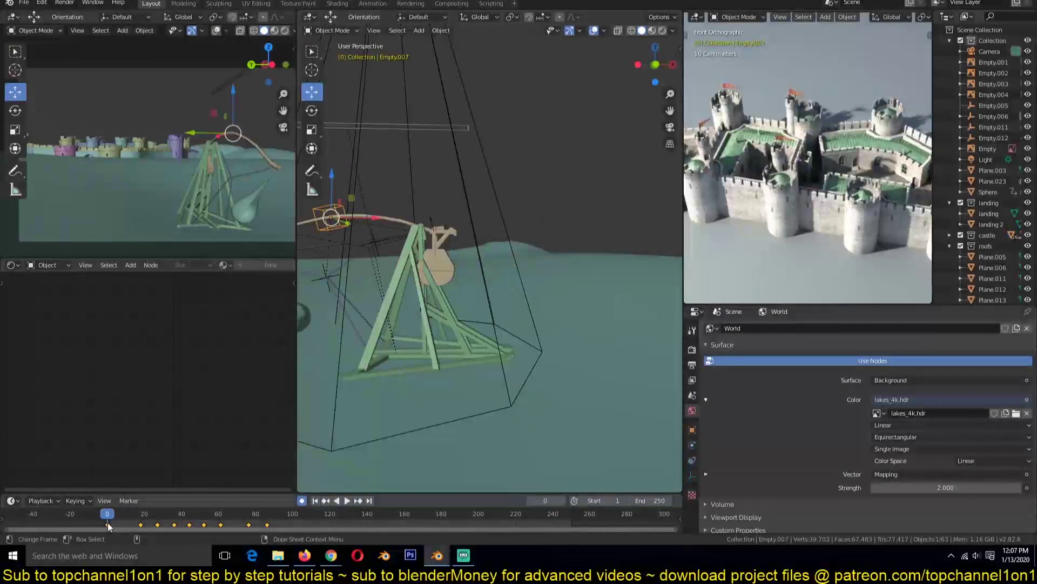
- Keyframe the lower control empty at about frames 18 and 31, moving it -0.4 m along Z, and play back the throw
{"action": "mouse_move", "coordinate": [148, 518]}
{"action": "left_mouse_down"}
{"action": "mouse_move", "coordinate": [107, 519]}
{"action": "mouse_move", "coordinate": [141, 525]}
{"action": "left_mouse_up"}
{"action": "left_click", "coordinate": [327, 274]}
{"action": "left_click_drag", "start_coordinate": [416, 109], "coordinate": [435, 163]}
{"action": "left_click_drag", "start_coordinate": [142, 518], "coordinate": [164, 523]}
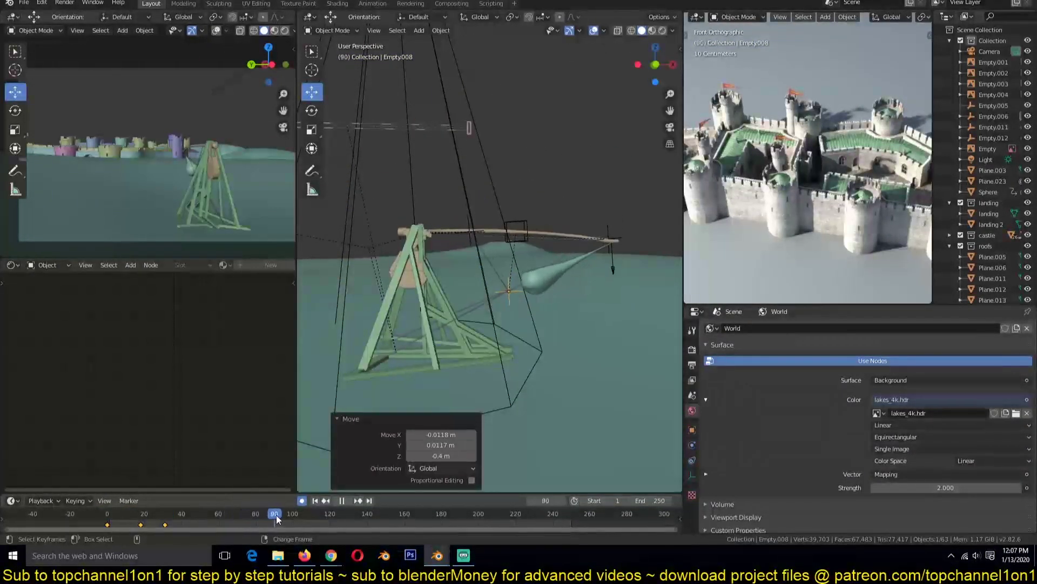
{"action": "key", "text": "space"}
{"action": "left_click", "coordinate": [107, 519]}
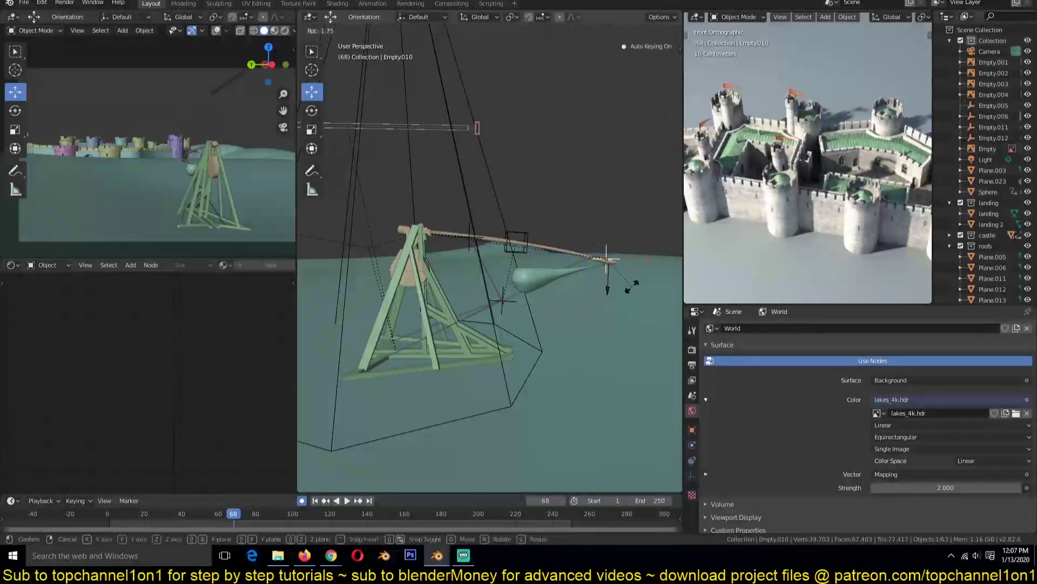
- Rotate the empty at the arm's tip slightly at frame 68, save the file and return to frame 0
{"action": "left_click", "coordinate": [640, 269]}
{"action": "left_click", "coordinate": [581, 269]}
{"action": "key", "text": "r"}
{"action": "key", "text": "ctrl+s"}
{"action": "key", "text": "alt+a"}
{"action": "left_click", "coordinate": [107, 517]}
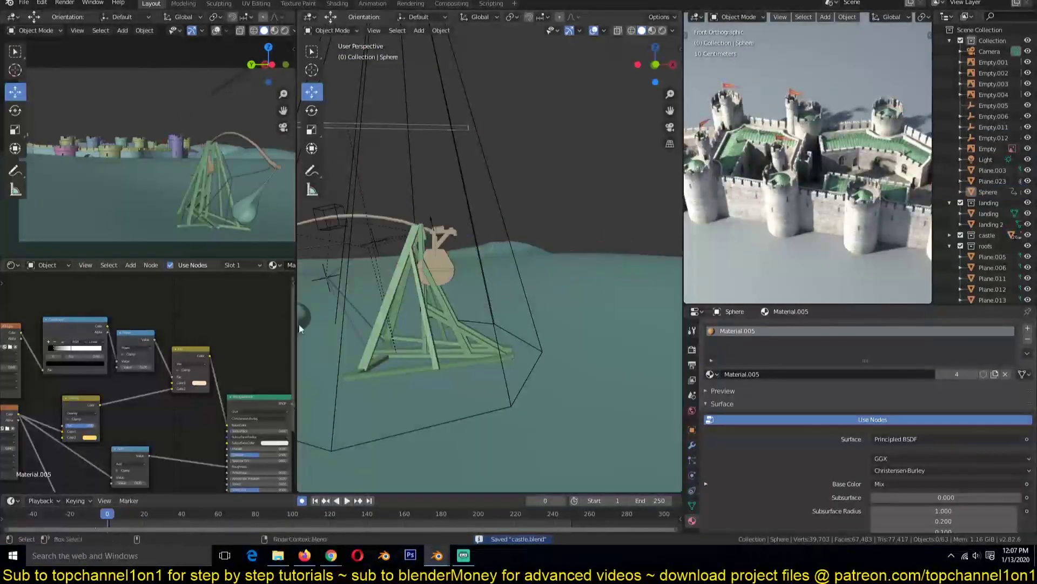
{"action": "key", "text": "ctrl+s"}
{"action": "middle_click_drag", "start_coordinate": [335, 324], "coordinate": [451, 368], "text": "shift"}
{"action": "key", "text": "shift+a"}
{"action": "mouse_move", "coordinate": [519, 331]}
{"action": "left_click", "coordinate": [591, 376]}
{"action": "key", "text": "Delete"}
- Add a cube at the sling pouch, scale it down and give it a level 2 subdivision
{"action": "key", "text": "shift+a"}
{"action": "left_click", "coordinate": [585, 342]}
{"action": "key", "text": "s"}
{"action": "key", "text": "ctrl+2"}
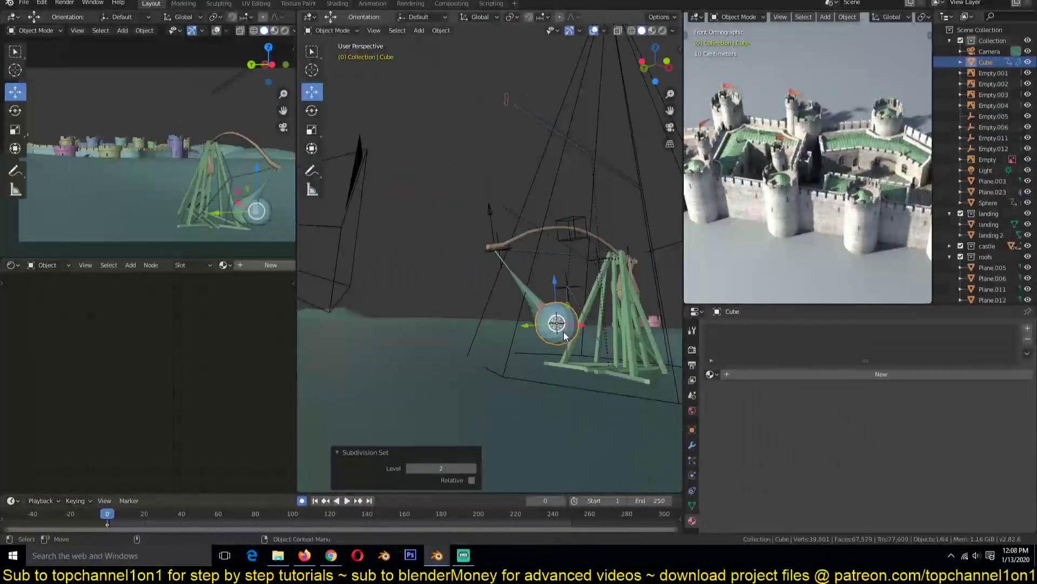
- Move the subdivided cube along Y into the sling pouch and scale it to fit inside
{"action": "key", "text": "KP_Decimal"}
{"action": "middle_click_drag", "start_coordinate": [568, 270], "coordinate": [605, 307]}
{"action": "key", "text": "g"}
{"action": "key", "text": "y"}
{"action": "left_click", "coordinate": [528, 297]}
{"action": "key", "text": "s"}
{"action": "left_click", "coordinate": [489, 258]}
{"action": "middle_click_drag", "start_coordinate": [489, 258], "coordinate": [516, 238]}
- Add a Displace modifier to the cube and drive it with a new Clouds texture
{"action": "left_click", "coordinate": [693, 445]}
{"action": "left_click", "coordinate": [778, 357]}
{"action": "left_click", "coordinate": [782, 330]}
{"action": "left_click", "coordinate": [900, 161]}
{"action": "left_click", "coordinate": [1026, 389]}
{"action": "left_click", "coordinate": [868, 346]}
{"action": "left_click", "coordinate": [843, 360]}
{"action": "left_click", "coordinate": [804, 398]}
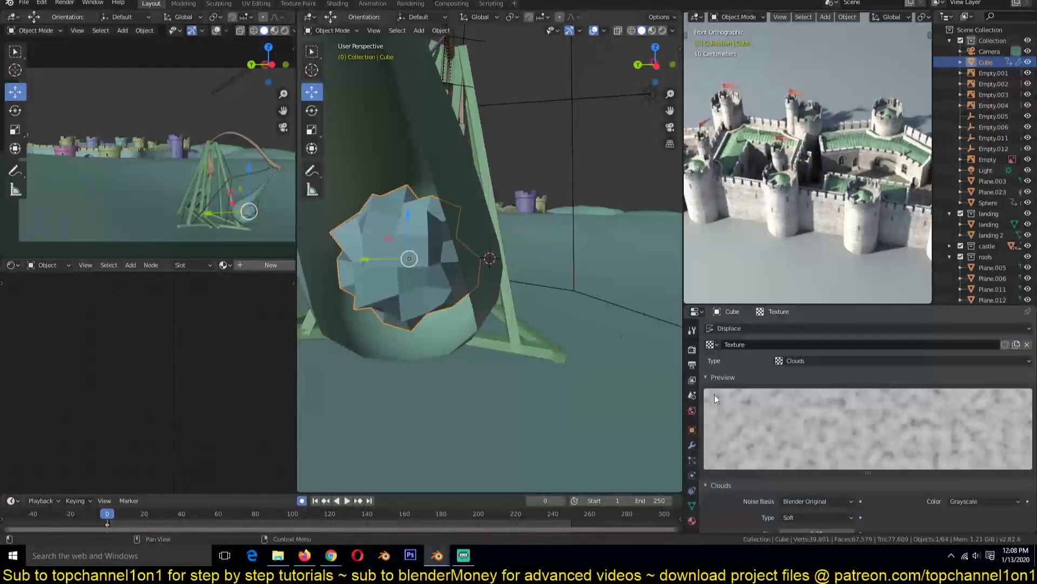
- Shade the displaced rock smooth, then rescale and reposition it within the sling pouch
{"action": "right_click", "coordinate": [532, 340]}
{"action": "middle_click_drag", "start_coordinate": [532, 340], "coordinate": [476, 296]}
{"action": "key", "text": "s"}
{"action": "left_click", "coordinate": [497, 308]}
{"action": "key", "text": "g"}
{"action": "left_click", "coordinate": [486, 340]}
{"action": "middle_click_drag", "start_coordinate": [468, 343], "coordinate": [619, 351]}
{"action": "key", "text": "s"}
{"action": "left_click", "coordinate": [605, 281]}
- Save the file and parent the rock to the sling as Object with Keep Transform enabled
{"action": "key", "text": "ctrl+s"}
{"action": "left_click", "coordinate": [457, 229], "text": "shift"}
{"action": "key", "text": "ctrl+p"}
{"action": "left_click", "coordinate": [456, 228]}
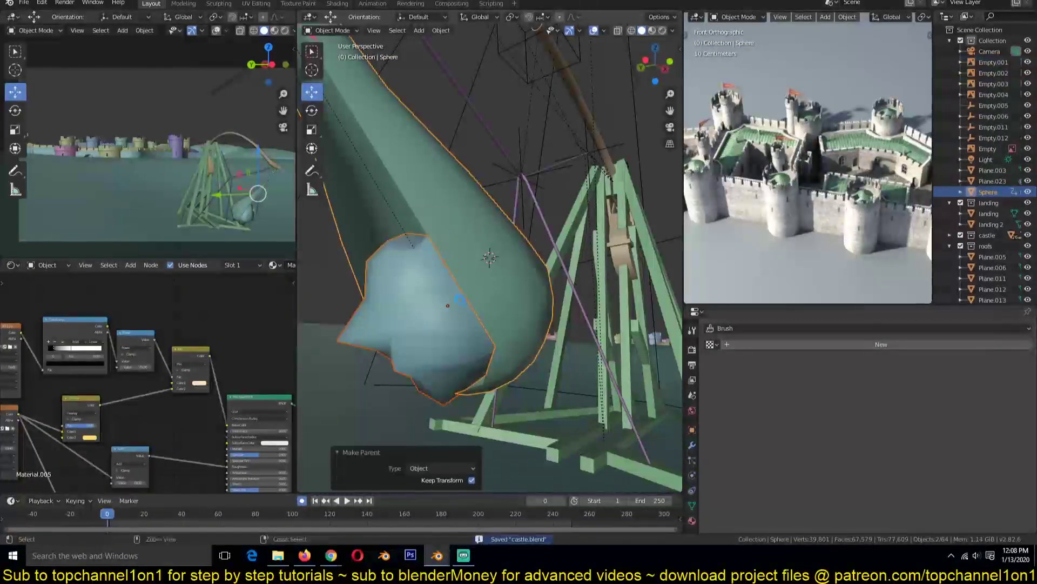
- Select the rock and play back the animation to check that it follows the sling
{"action": "left_click", "coordinate": [419, 348]}
{"action": "scroll", "coordinate": [427, 343], "scroll_direction": "down", "scroll_amount": 5}
{"action": "scroll", "coordinate": [457, 323], "scroll_direction": "up", "scroll_amount": 1}
{"action": "key", "text": "space"}
{"action": "key", "text": "Escape"}
- Assign the existing rock material to the projectile and preview it in material shading before returning to solid
{"action": "left_click", "coordinate": [691, 521]}
{"action": "left_click", "coordinate": [711, 374]}
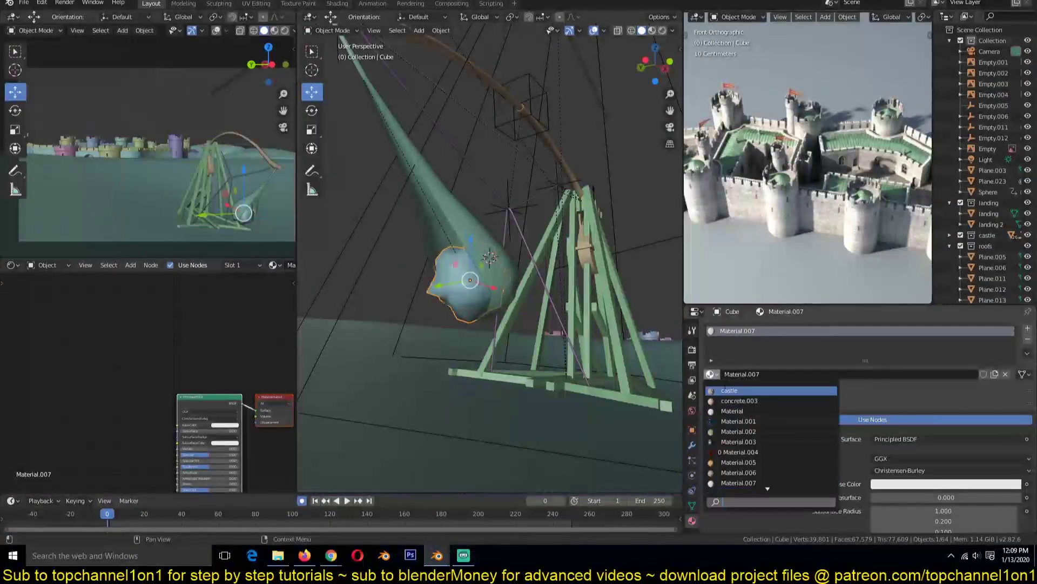
{"action": "left_click", "coordinate": [767, 391]}
{"action": "scroll", "coordinate": [541, 162], "scroll_direction": "up", "scroll_amount": 1}
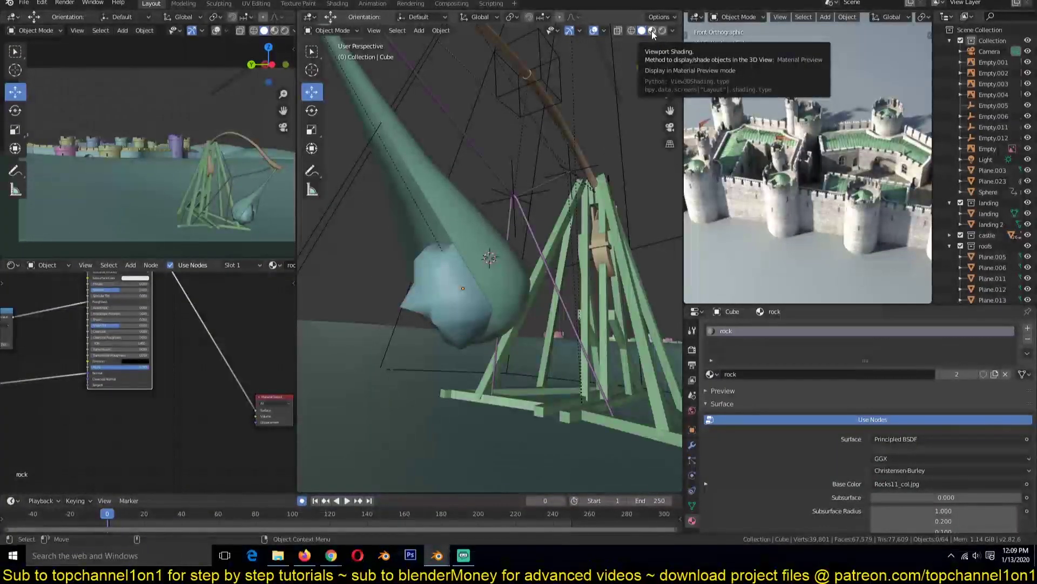
{"action": "left_click", "coordinate": [652, 31]}
{"action": "left_click", "coordinate": [642, 31]}
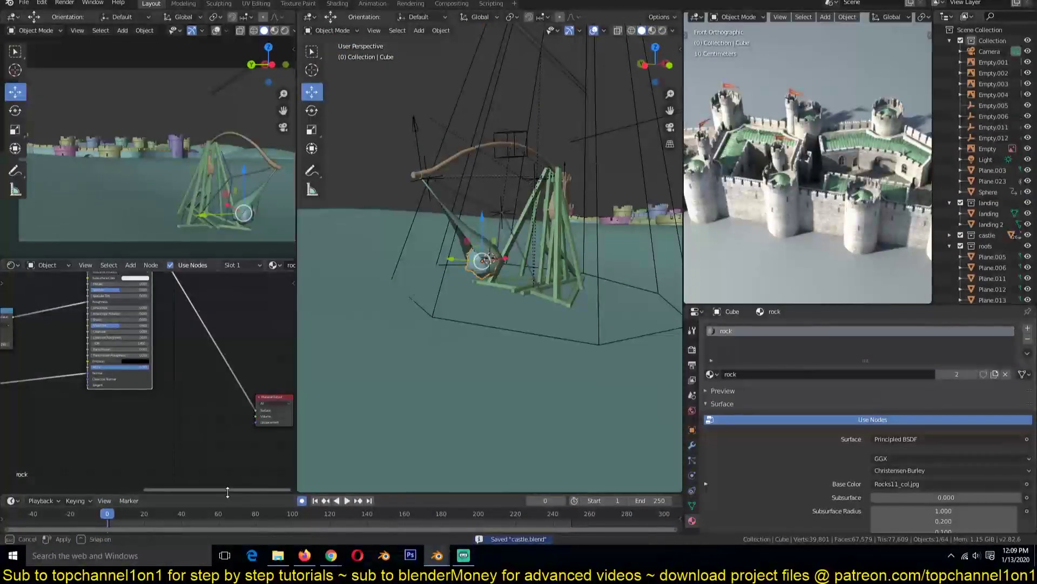
- Enlarge the timeline, make the rock an active rigid body, and key its Animated option for release around frame 12
{"action": "left_click_drag", "start_coordinate": [227, 491], "coordinate": [228, 425]}
{"action": "left_click", "coordinate": [693, 474]}
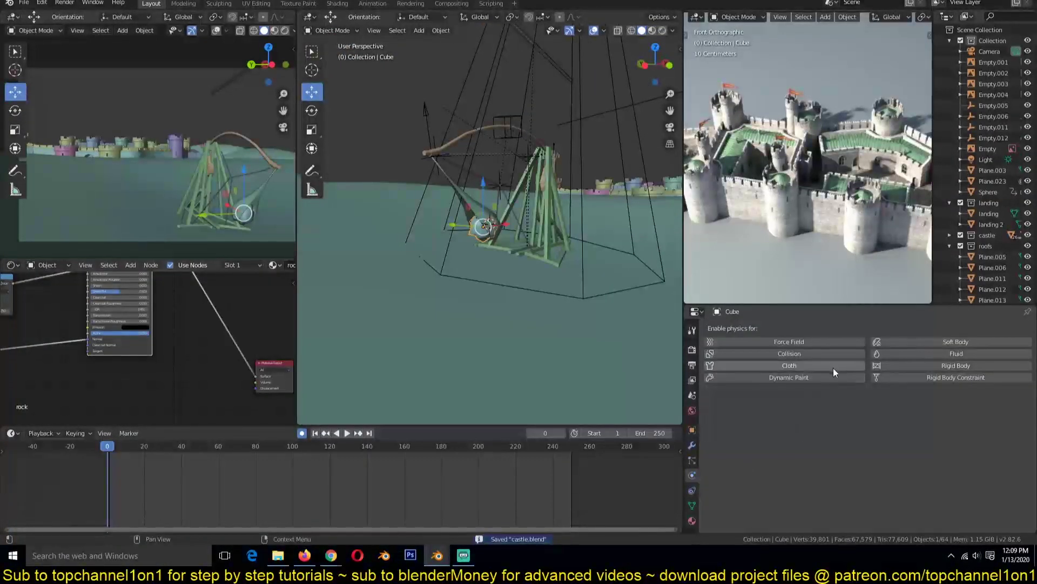
{"action": "left_click", "coordinate": [956, 363]}
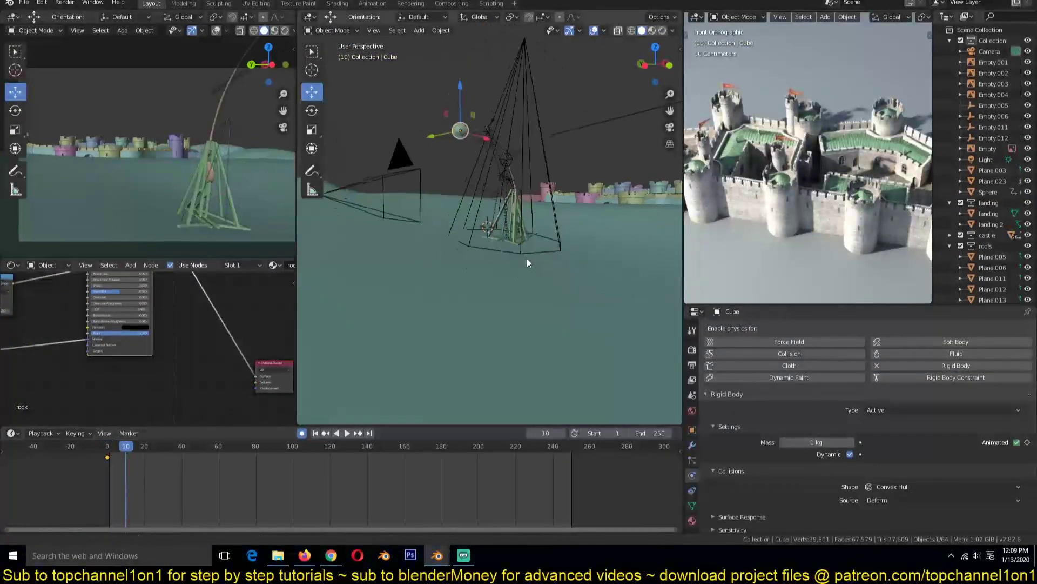
{"action": "key", "text": "space"}
{"action": "left_click", "coordinate": [130, 459]}
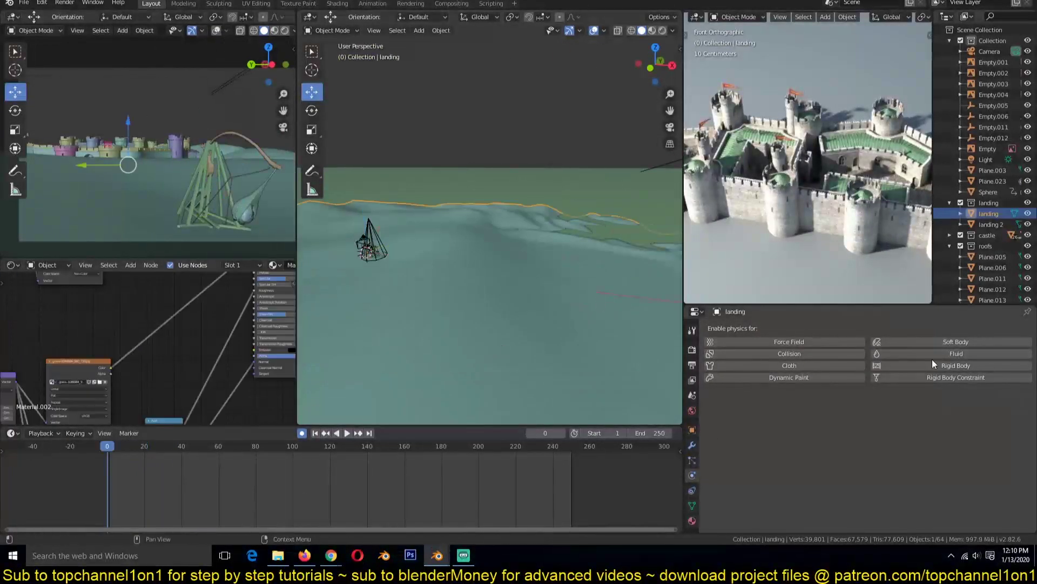
- Make the landing terrain a passive rigid body, apply its scale and set its collision shape to Mesh
{"action": "left_click", "coordinate": [943, 409]}
{"action": "left_click", "coordinate": [908, 432]}
{"action": "middle_click_drag", "start_coordinate": [623, 216], "coordinate": [486, 291]}
{"action": "key", "text": "ctrl+s"}
{"action": "left_click", "coordinate": [593, 31]}
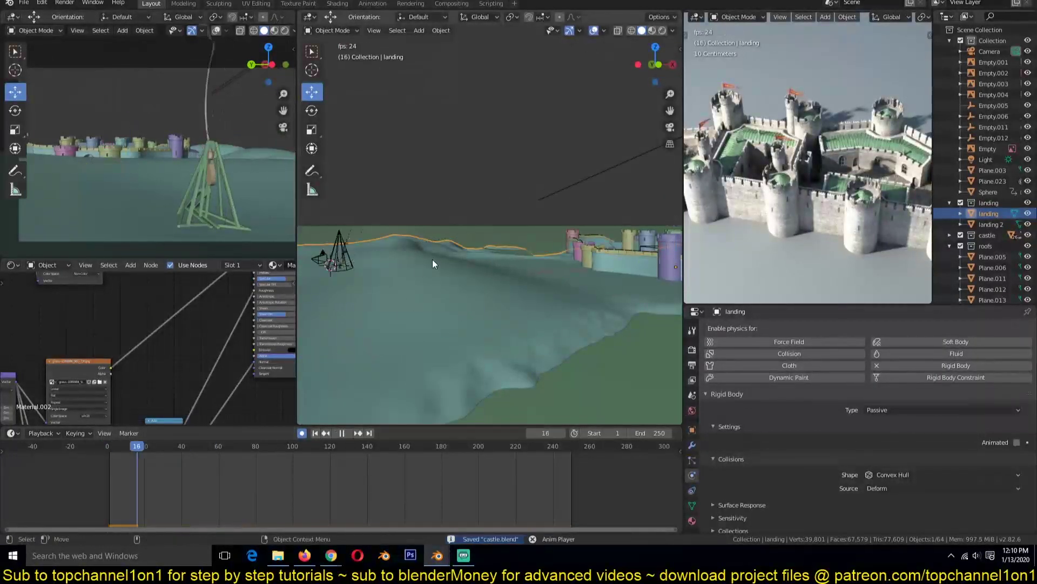
{"action": "key", "text": "Escape"}
{"action": "left_click", "coordinate": [947, 475]}
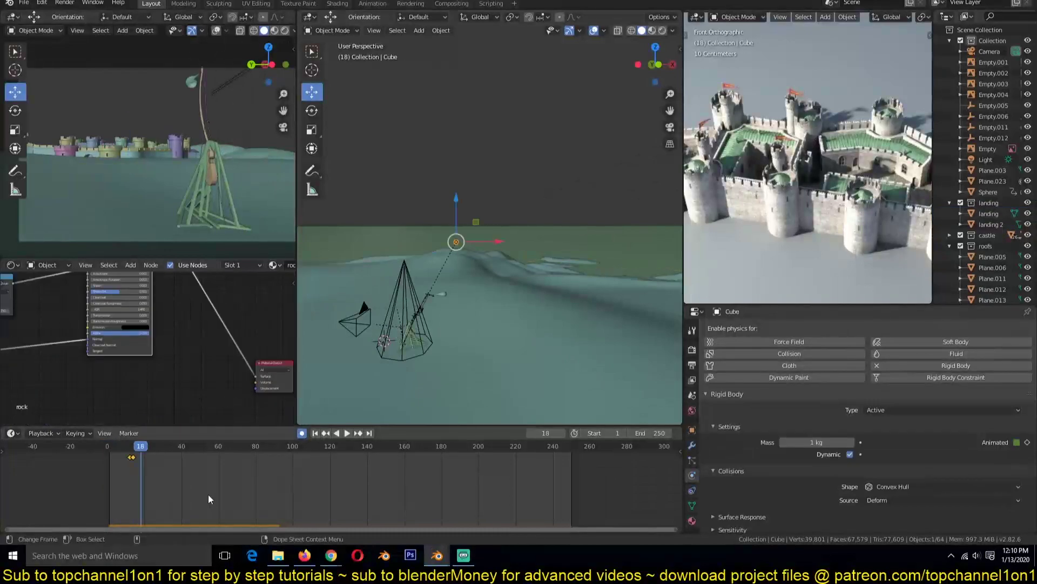
- Play back the rigid body simulation and follow the rock's flight from the trebuchet toward the castle
{"action": "scroll", "coordinate": [179, 489], "scroll_direction": "up", "scroll_amount": 4}
{"action": "middle_click_drag", "start_coordinate": [356, 309], "coordinate": [615, 310]}
{"action": "key", "text": "space"}
{"action": "middle_click_drag", "start_coordinate": [486, 292], "coordinate": [346, 302]}
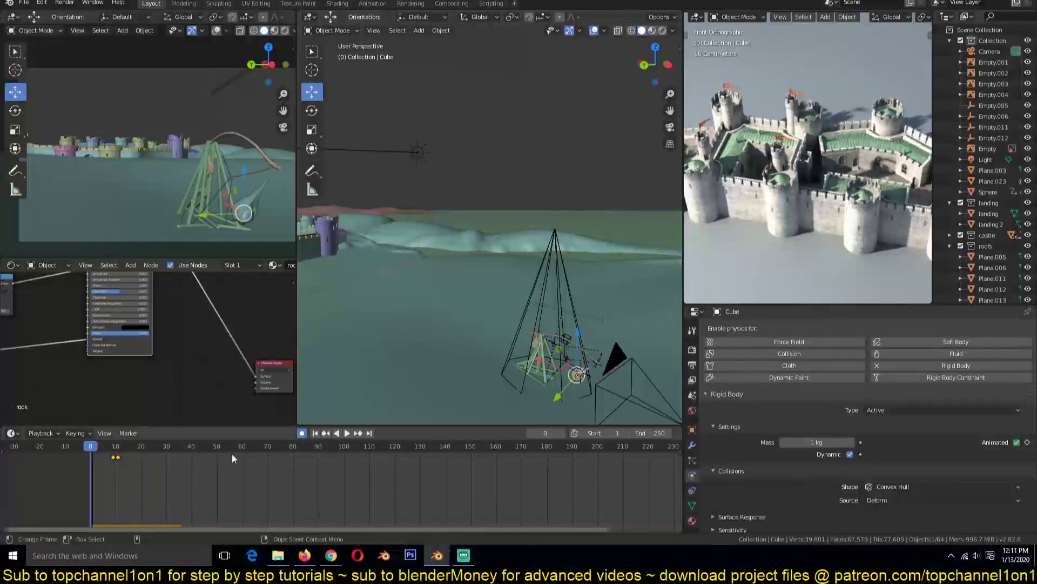
- Shift the rock's release keyframes slightly later in the timeline and play back the throw
{"action": "left_click", "coordinate": [220, 478]}
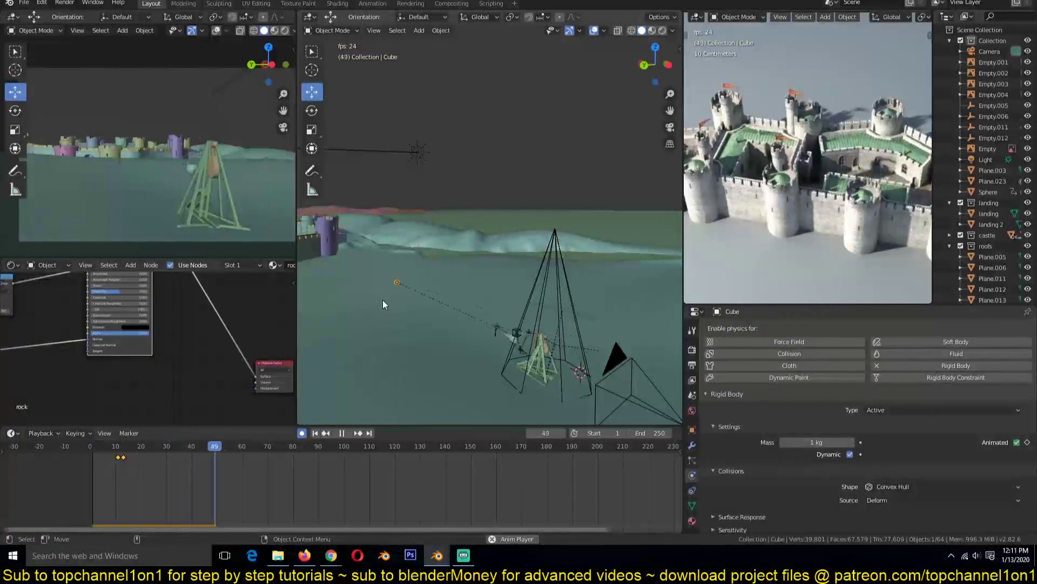
{"action": "middle_click_drag", "start_coordinate": [443, 248], "coordinate": [529, 238]}
{"action": "key", "text": "Escape"}
- Select the trebuchet arm's control empties and scale their keyframes toward frame 0 to speed up the throw
{"action": "left_click", "coordinate": [137, 487]}
{"action": "scroll", "coordinate": [410, 302], "scroll_direction": "up", "scroll_amount": 4}
{"action": "left_click", "coordinate": [482, 225]}
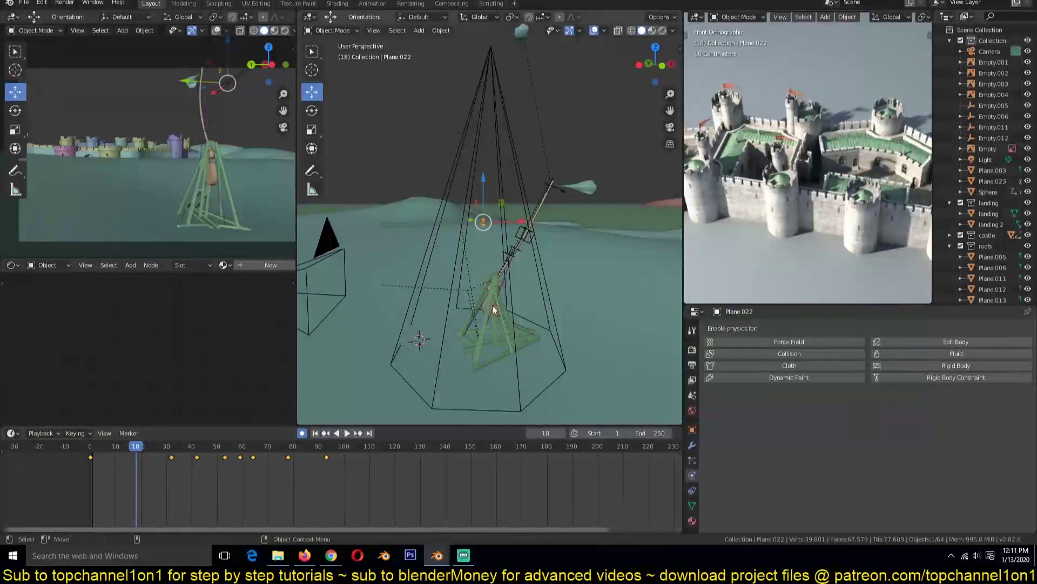
{"action": "scroll", "coordinate": [470, 319], "scroll_direction": "up", "scroll_amount": 3}
{"action": "left_click", "coordinate": [558, 241], "text": "shift"}
{"action": "left_click", "coordinate": [90, 478]}
{"action": "scroll", "coordinate": [482, 332], "scroll_direction": "down", "scroll_amount": 3}
{"action": "scroll", "coordinate": [414, 351], "scroll_direction": "up", "scroll_amount": 2}
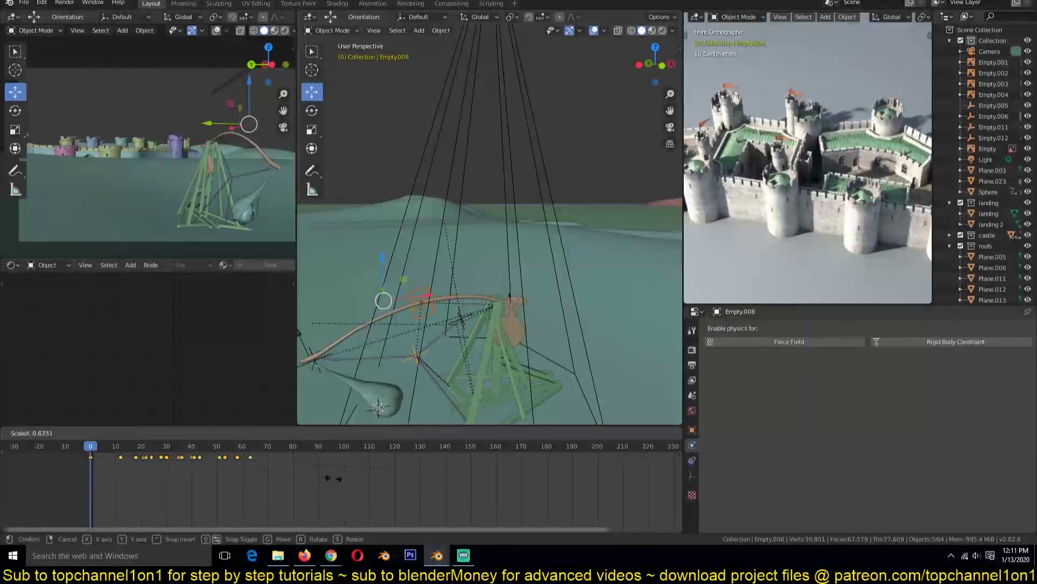
{"action": "left_click", "coordinate": [311, 477]}
{"action": "scroll", "coordinate": [517, 292], "scroll_direction": "down", "scroll_amount": 6}
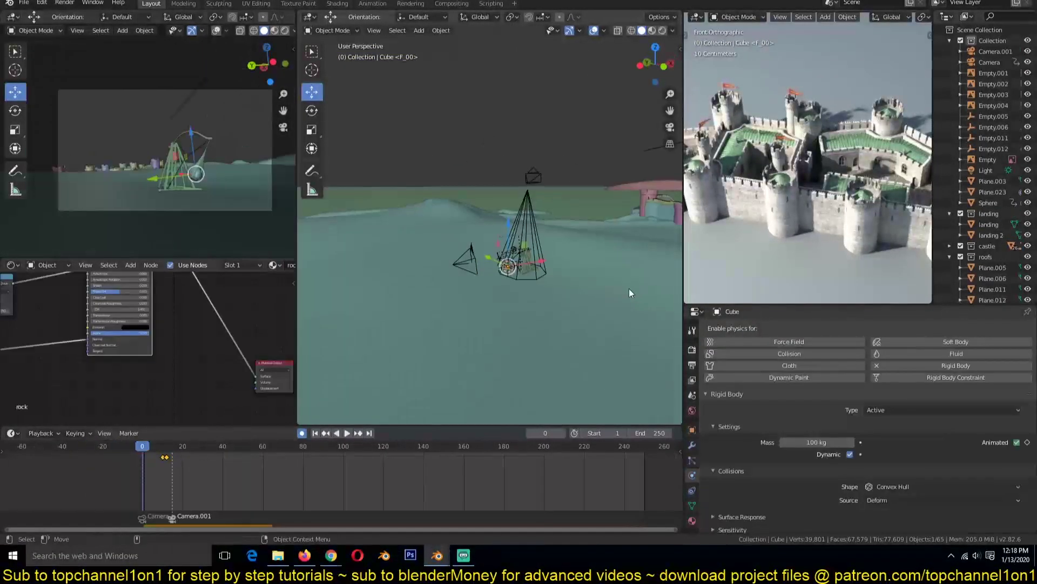
- Try the rock's mass at 50 kg and at 1 kg, saving the file and playing back each throw
{"action": "scroll", "coordinate": [632, 288], "scroll_direction": "up", "scroll_amount": 3}
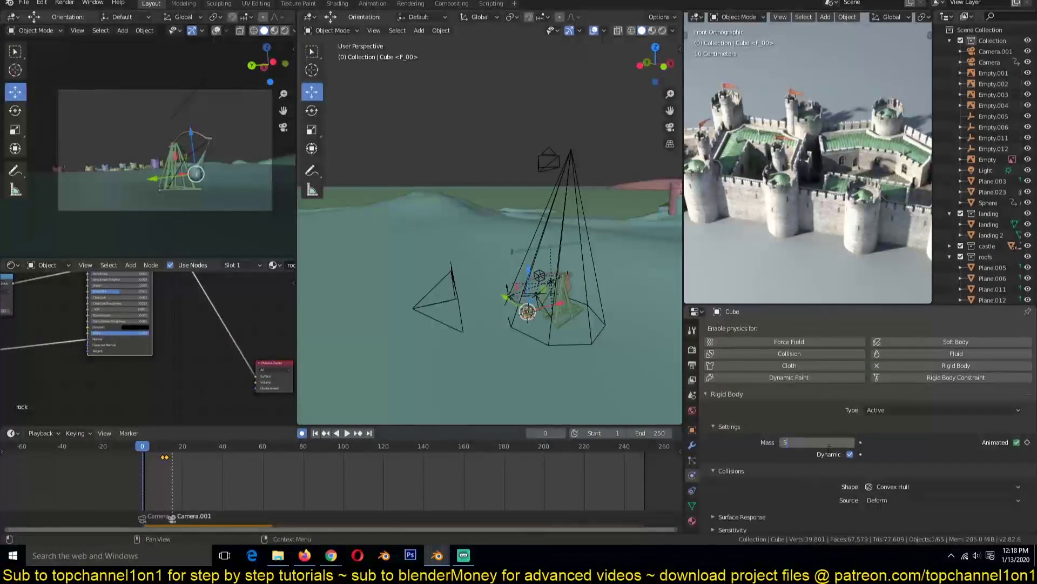
{"action": "scroll", "coordinate": [623, 389], "scroll_direction": "down", "scroll_amount": 4}
{"action": "middle_click_drag", "start_coordinate": [568, 332], "coordinate": [463, 327], "text": "shift"}
{"action": "scroll", "coordinate": [499, 313], "scroll_direction": "down", "scroll_amount": 4}
{"action": "key", "text": "ctrl+s"}
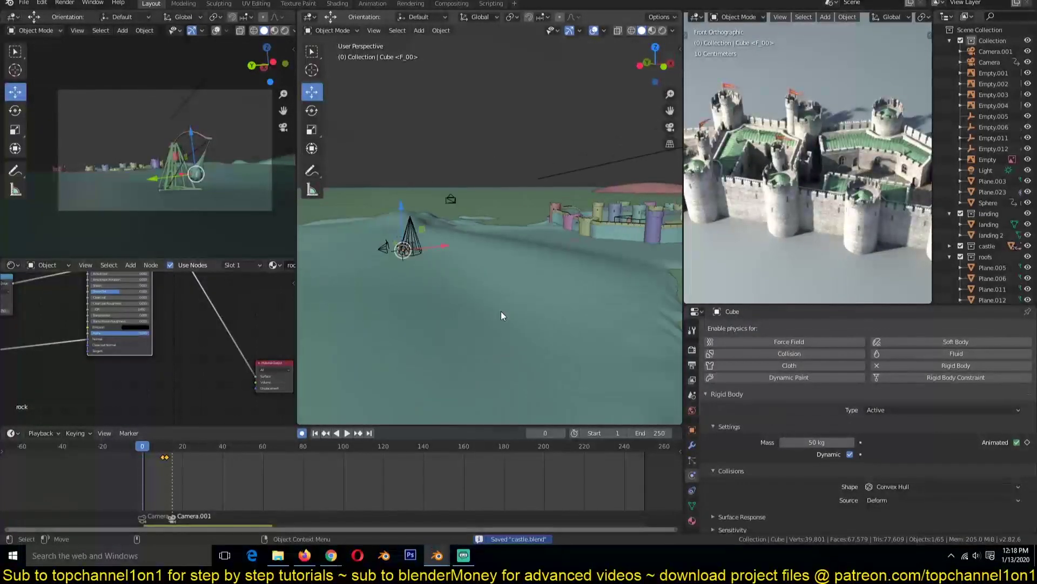
{"action": "key", "text": "space"}
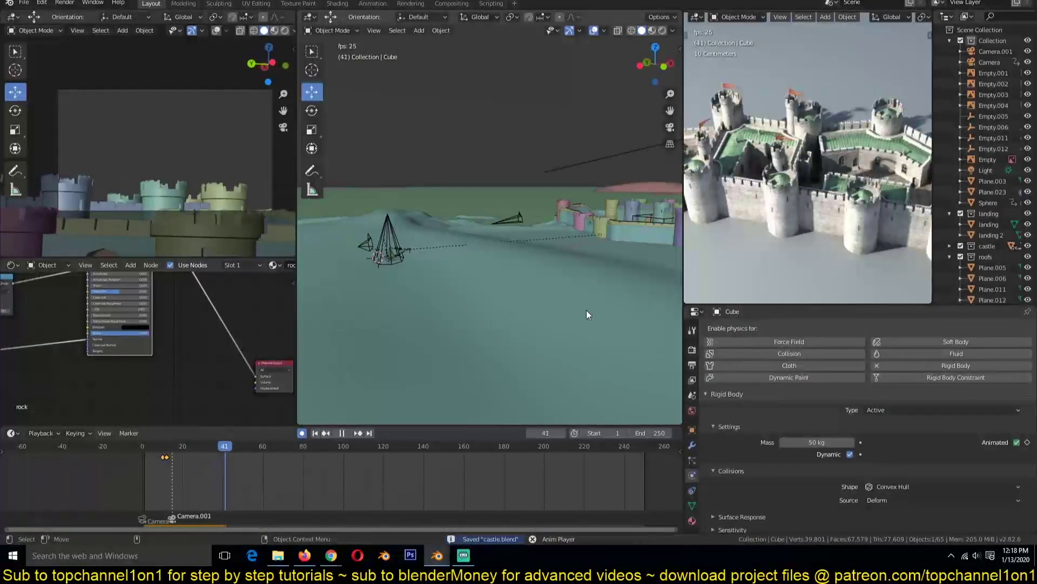
{"action": "key", "text": "Escape"}
{"action": "key", "text": "space"}
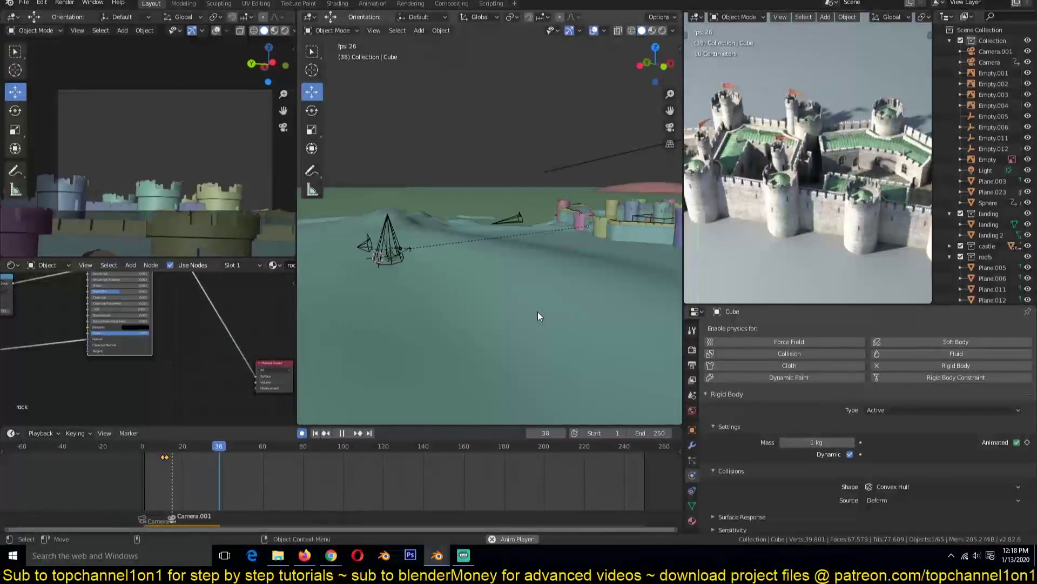
{"action": "key", "text": "Escape"}
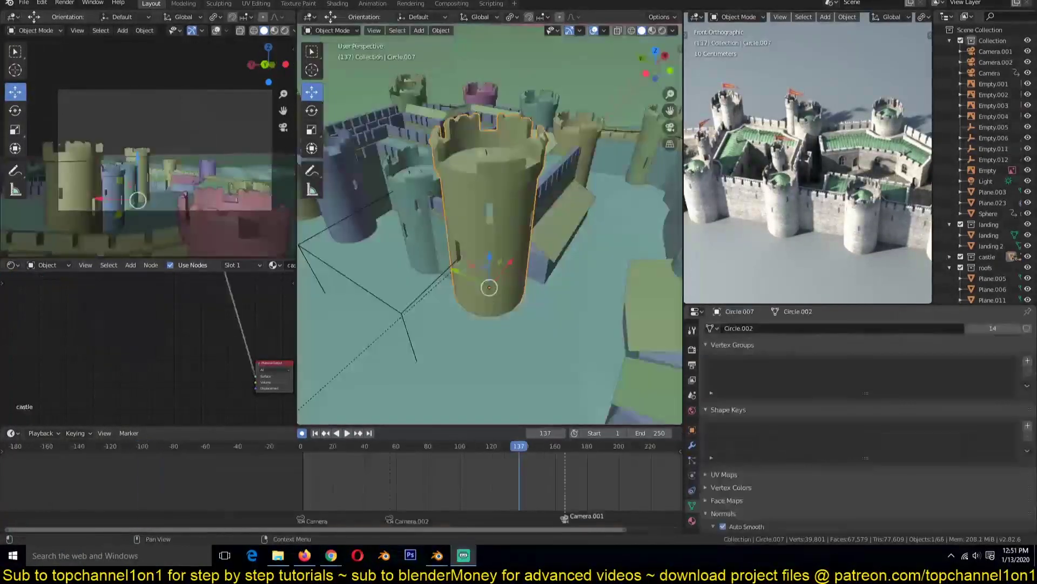
{"action": "right_click", "coordinate": [454, 213]}
{"action": "left_click", "coordinate": [441, 30]}
{"action": "mouse_move", "coordinate": [618, 237]}
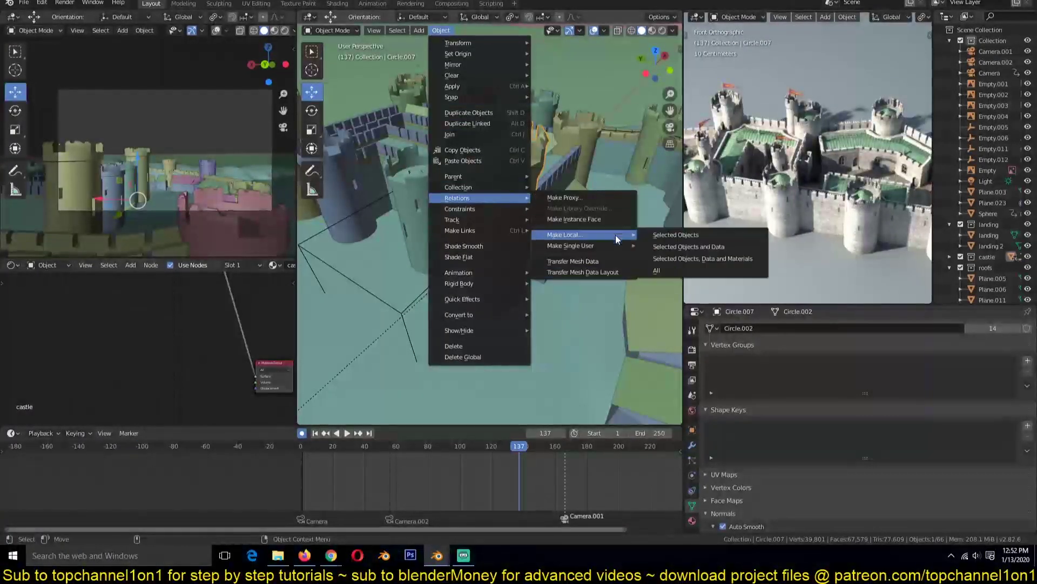
{"action": "left_click", "coordinate": [671, 248]}
{"action": "key", "text": "ctrl+z"}
- Make the selected tall castle tower's object and mesh data single-user
{"action": "left_click", "coordinate": [441, 31]}
{"action": "mouse_move", "coordinate": [460, 198]}
{"action": "mouse_move", "coordinate": [595, 246]}
{"action": "left_click", "coordinate": [670, 258]}
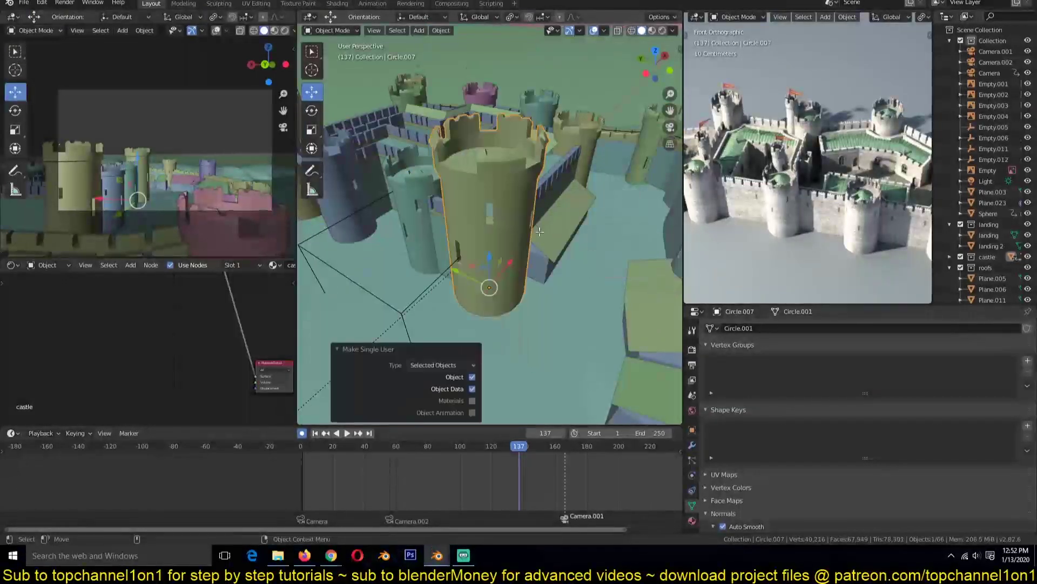
- Isolate the tower in local view, inspect the vertices around its inner floor in Edit Mode, return to Object Mode and save
{"action": "key", "text": "KP_Divide"}
{"action": "key", "text": "Tab"}
{"action": "middle_click_drag", "start_coordinate": [529, 270], "coordinate": [459, 135]}
{"action": "scroll", "coordinate": [456, 132], "scroll_direction": "up", "scroll_amount": 5}
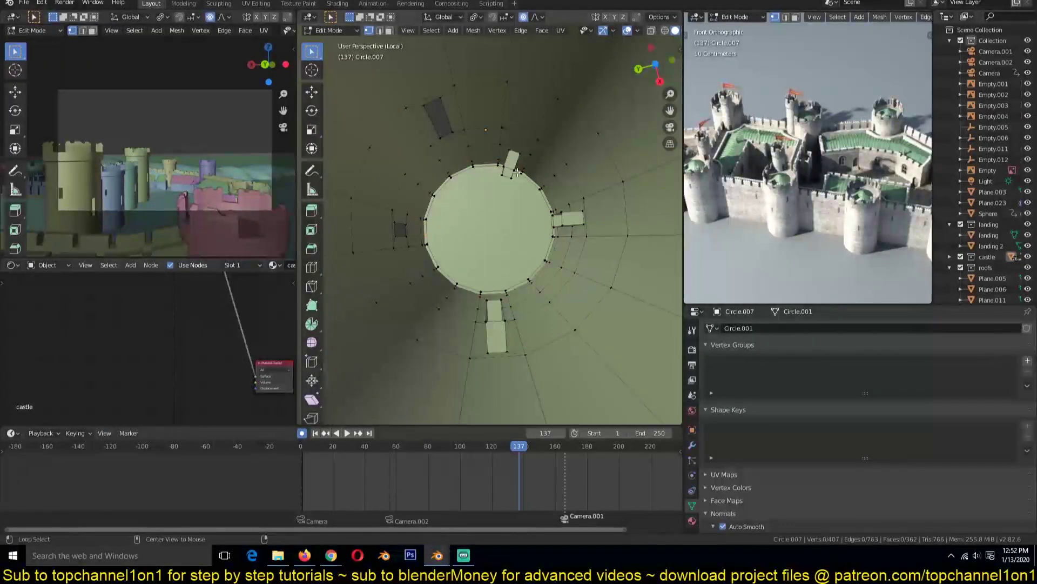
{"action": "scroll", "coordinate": [564, 218], "scroll_direction": "down", "scroll_amount": 5}
{"action": "key", "text": "Tab"}
{"action": "middle_click_drag", "start_coordinate": [563, 218], "coordinate": [519, 255]}
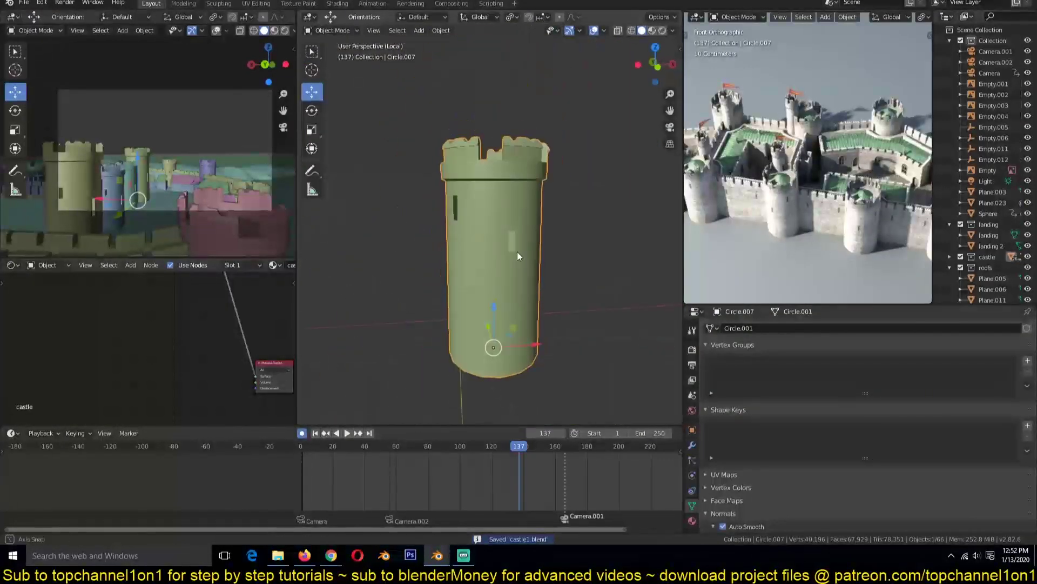
- Duplicate the tower's body below the battlements in place and scale the copy to 0.740 in X and Y as an inner wall
{"action": "key", "text": "Tab"}
{"action": "key", "text": "KP_1"}
{"action": "scroll", "coordinate": [517, 251], "scroll_direction": "up", "scroll_amount": 1}
{"action": "key", "text": "shift+z"}
{"action": "key", "text": "b"}
{"action": "left_click_drag", "start_coordinate": [381, 409], "coordinate": [620, 170]}
{"action": "key", "text": "shift+d"}
{"action": "right_click", "coordinate": [620, 170]}
{"action": "key", "text": "KP_7"}
{"action": "key", "text": "s"}
{"action": "left_click", "coordinate": [584, 195]}
{"action": "middle_click_drag", "start_coordinate": [583, 195], "coordinate": [567, 81]}
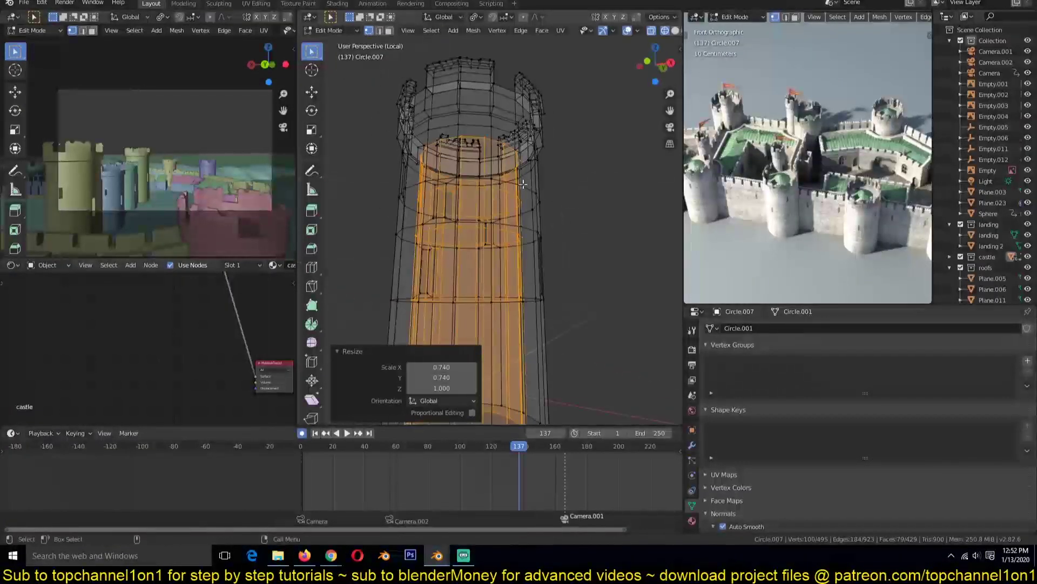
- Fill the open top edge loop of the tower's inner wall and inset the new face
{"action": "key", "text": "shift+z"}
{"action": "key", "text": "2"}
{"action": "left_click", "coordinate": [511, 146], "text": "alt"}
{"action": "key", "text": "f"}
{"action": "key", "text": "i"}
{"action": "left_click", "coordinate": [506, 152]}
- Bridge the outer and inner edge loops at the tower's open base
{"action": "left_click", "coordinate": [493, 243], "text": "alt"}
{"action": "right_click", "coordinate": [504, 212]}
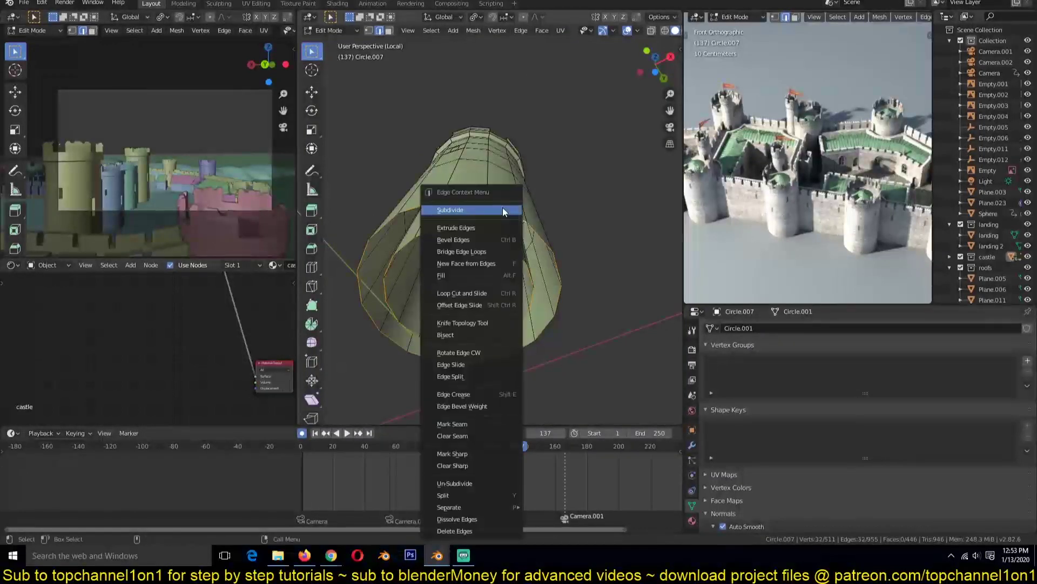
{"action": "left_click", "coordinate": [483, 253]}
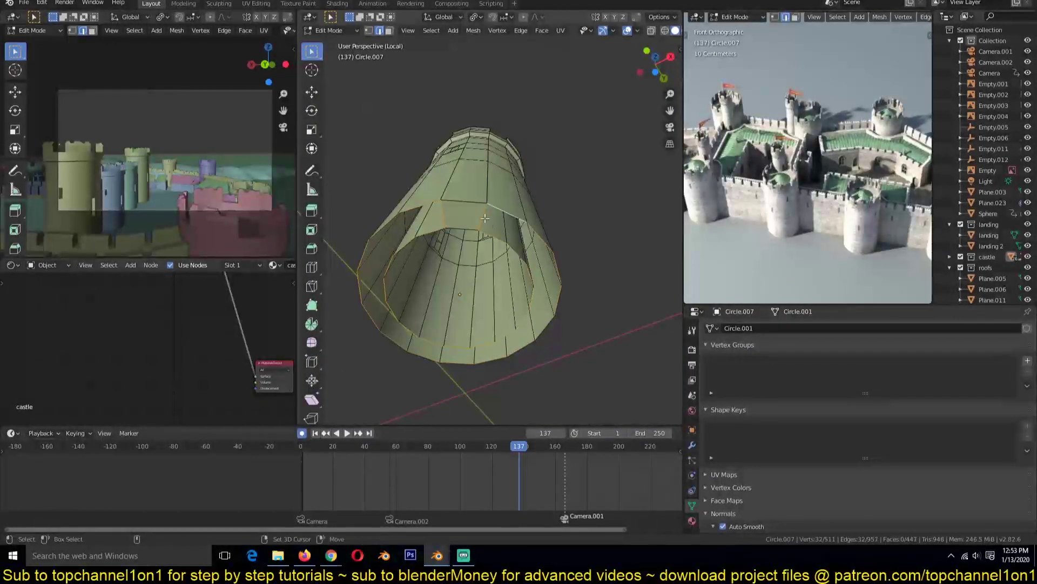
{"action": "right_click", "coordinate": [485, 218]}
{"action": "left_click", "coordinate": [485, 217]}
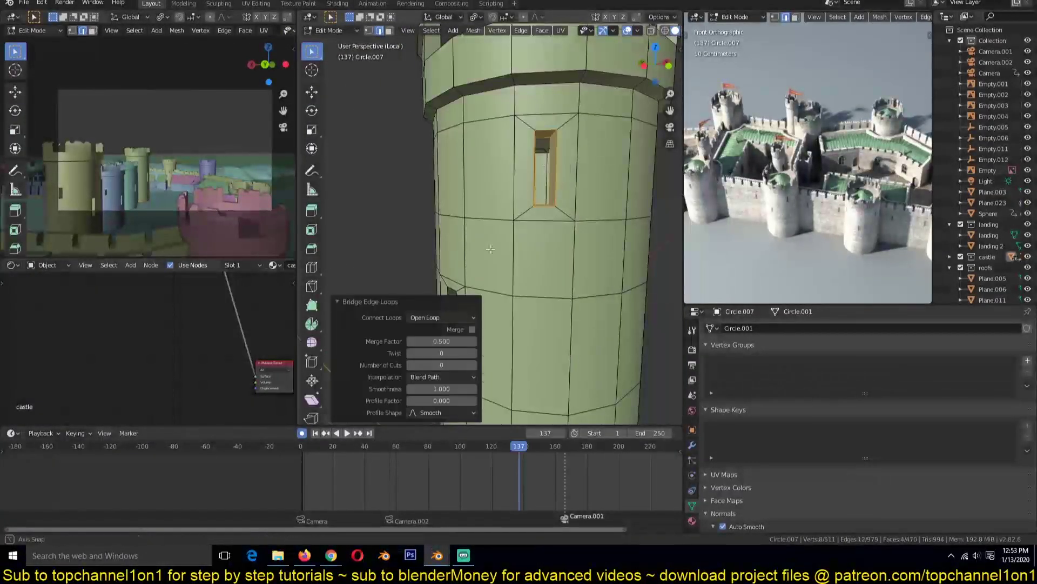
- Bridge the edge loops between the outer and inner walls at the tower's window openings
{"action": "middle_click_drag", "start_coordinate": [489, 247], "coordinate": [519, 302]}
{"action": "left_click", "coordinate": [509, 340], "text": "alt"}
{"action": "middle_click_drag", "start_coordinate": [509, 341], "coordinate": [527, 232]}
{"action": "left_click", "coordinate": [536, 243], "text": "alt+shift"}
{"action": "right_click", "coordinate": [532, 237]}
{"action": "left_click", "coordinate": [532, 238]}
{"action": "mouse_move", "coordinate": [432, 226]}
{"action": "middle_mouse_down"}
{"action": "mouse_move", "coordinate": [479, 274]}
{"action": "mouse_move", "coordinate": [505, 259]}
{"action": "middle_mouse_up"}
{"action": "left_click", "coordinate": [506, 259], "text": "alt"}
{"action": "left_click", "coordinate": [489, 256], "text": "alt+shift"}
{"action": "right_click", "coordinate": [477, 255]}
{"action": "left_click", "coordinate": [477, 254]}
- Bridge the remaining pair of open edge loops in the tower wall, return to Object Mode and save the file
{"action": "left_click", "coordinate": [675, 31]}
{"action": "key", "text": "Tab"}
{"action": "key", "text": "Tab"}
{"action": "left_click", "coordinate": [507, 290], "text": "alt"}
{"action": "left_click", "coordinate": [490, 292], "text": "alt+shift"}
{"action": "right_click", "coordinate": [481, 266]}
{"action": "left_click", "coordinate": [481, 266]}
{"action": "key", "text": "Tab"}
{"action": "key", "text": "ctrl+a"}
{"action": "key", "text": "ctrl+s"}
- Inspect the tower's stone texture in material preview shading from above and from the front
{"action": "left_click", "coordinate": [652, 30]}
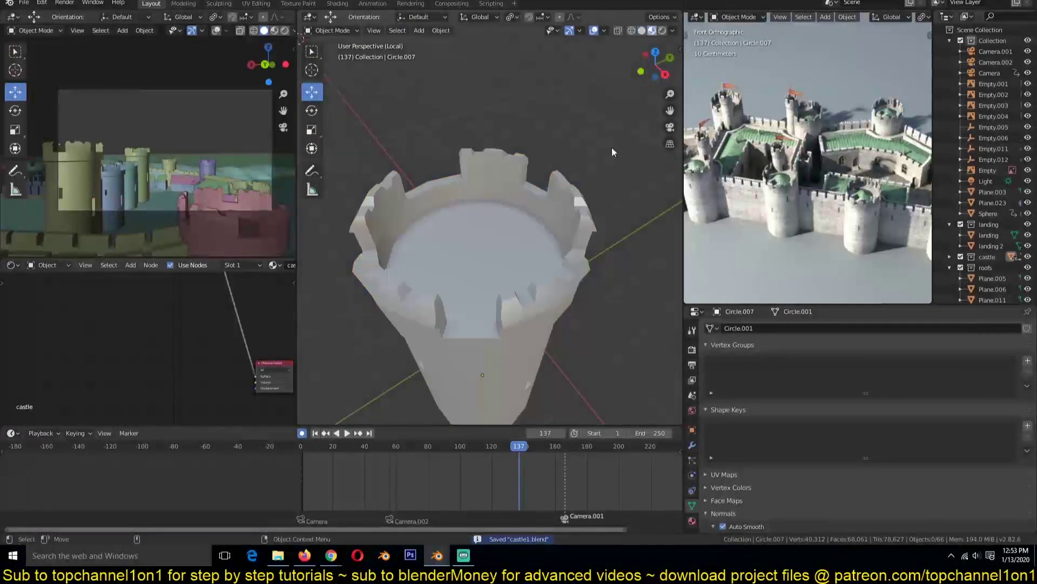
{"action": "left_click", "coordinate": [589, 232]}
{"action": "middle_click_drag", "start_coordinate": [589, 232], "coordinate": [562, 233]}
{"action": "key", "text": "KP_1"}
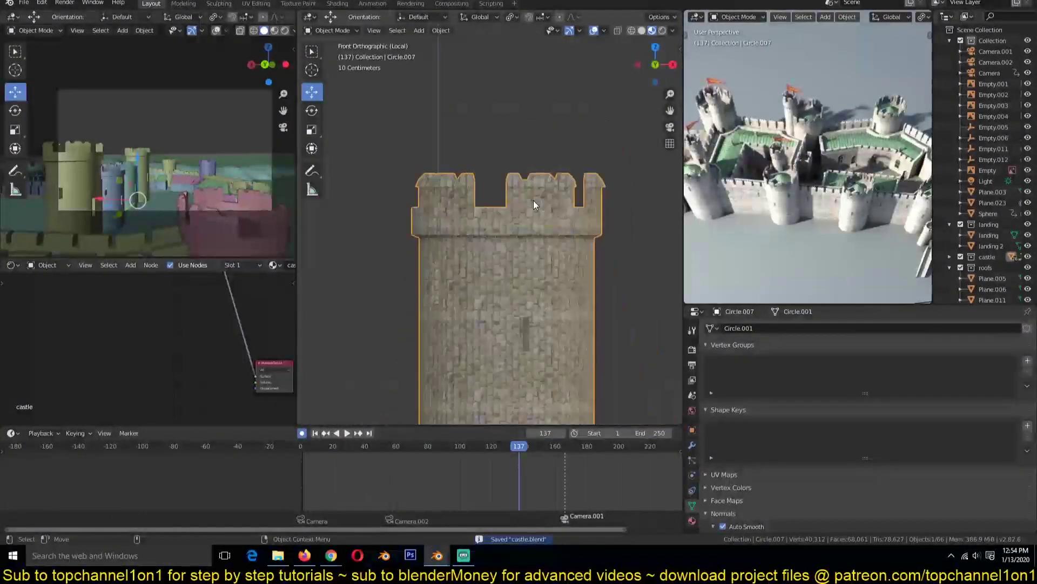
{"action": "scroll", "coordinate": [534, 200], "scroll_direction": "down", "scroll_amount": 2}
- Return to solid shading and exit local view to show the tower within the whole castle
{"action": "left_click", "coordinate": [641, 30]}
{"action": "left_click", "coordinate": [440, 30]}
{"action": "key", "text": "x"}
{"action": "left_click", "coordinate": [549, 300]}
{"action": "key", "text": "KP_Divide"}
{"action": "scroll", "coordinate": [549, 300], "scroll_direction": "down", "scroll_amount": 3}
{"action": "left_click", "coordinate": [510, 265]}
{"action": "middle_click_drag", "start_coordinate": [511, 265], "coordinate": [527, 303], "text": "shift"}
{"action": "scroll", "coordinate": [540, 319], "scroll_direction": "up", "scroll_amount": 1}
{"action": "scroll", "coordinate": [552, 337], "scroll_direction": "up", "scroll_amount": 3}
{"action": "right_click", "coordinate": [549, 335]}
{"action": "mouse_move", "coordinate": [542, 362]}
{"action": "left_click", "coordinate": [615, 373]}
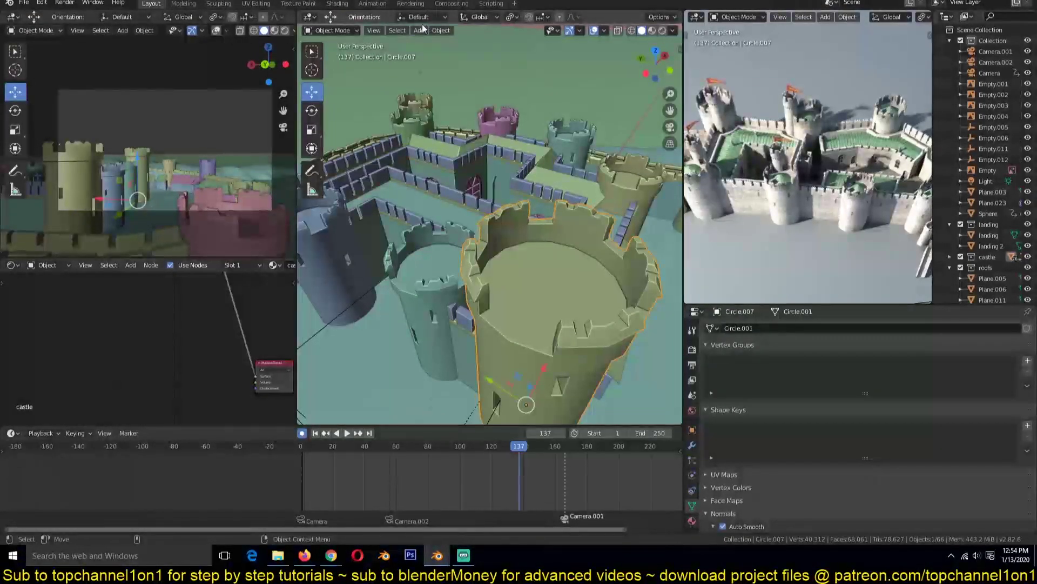
- Cell-fracture the tower from its own vertices with a source limit of 100, placing the pieces in a separate tower fracture collection
{"action": "left_click", "coordinate": [439, 31]}
{"action": "mouse_move", "coordinate": [482, 299]}
{"action": "left_click", "coordinate": [570, 347]}
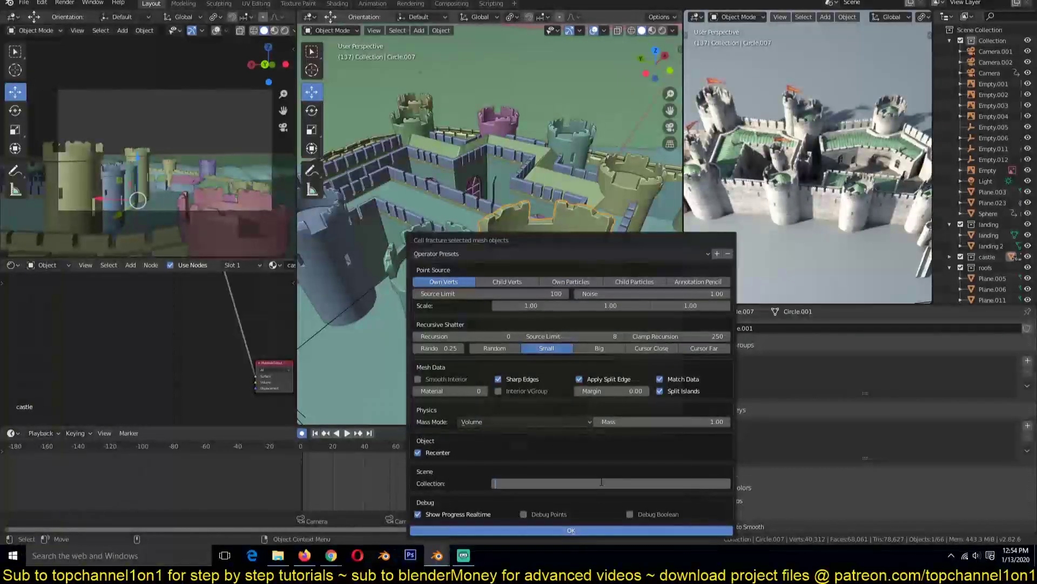
{"action": "key", "text": "Return"}
{"action": "left_click", "coordinate": [557, 530]}
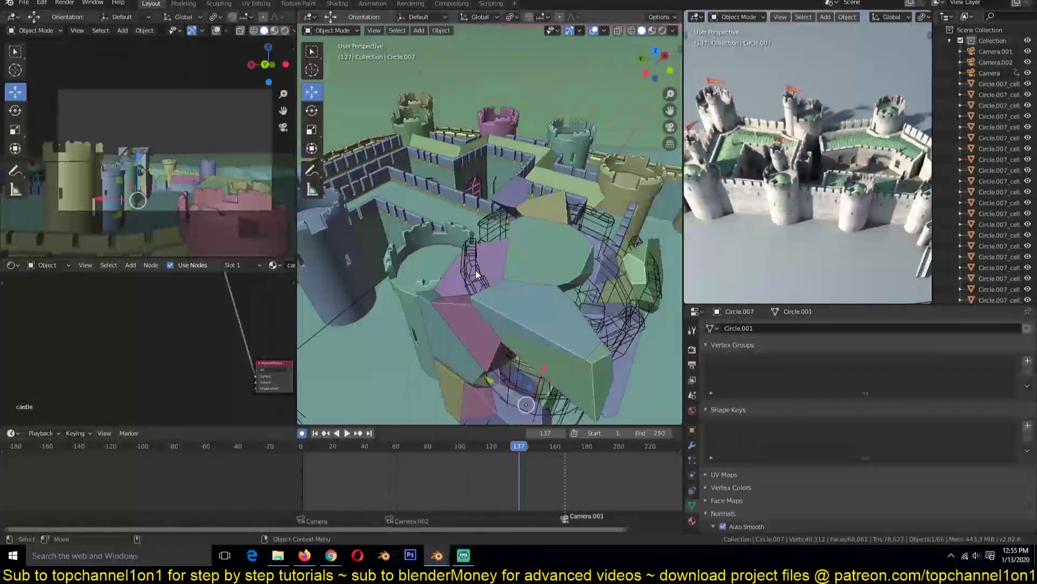
- Move the original unfractured tower into a new collection named extras
{"action": "middle_click_drag", "start_coordinate": [475, 272], "coordinate": [460, 198]}
{"action": "left_click", "coordinate": [495, 251]}
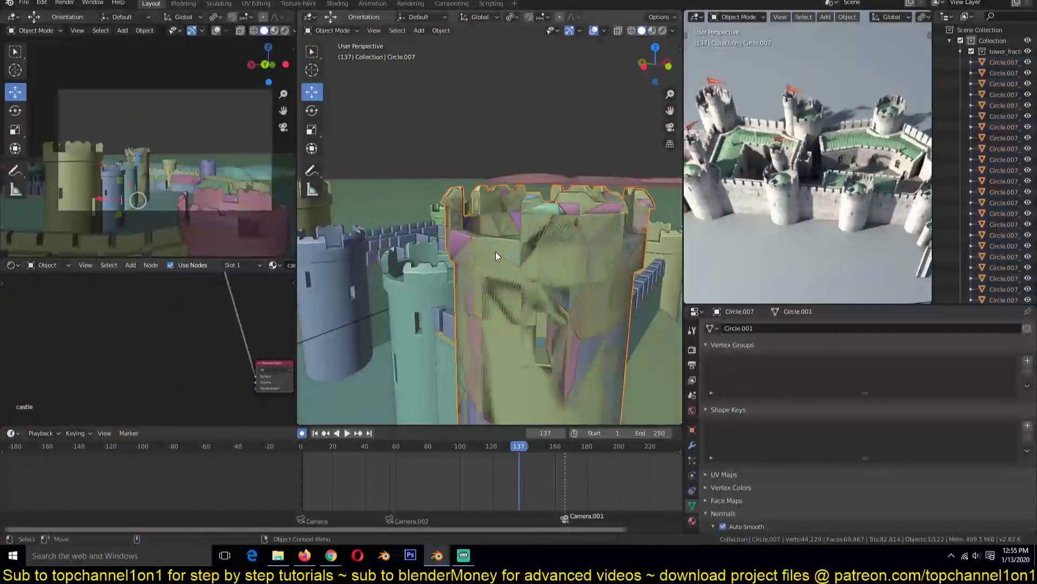
{"action": "key", "text": "m"}
{"action": "left_click", "coordinate": [495, 251]}
{"action": "double_click", "coordinate": [508, 244]}
{"action": "type", "text": "extras"}
{"action": "key", "text": "Return"}
{"action": "key", "text": "Return"}
- Exclude the extras collection from the view layer and check the fractured tower in material preview and solid shading
{"action": "left_click", "coordinate": [960, 51]}
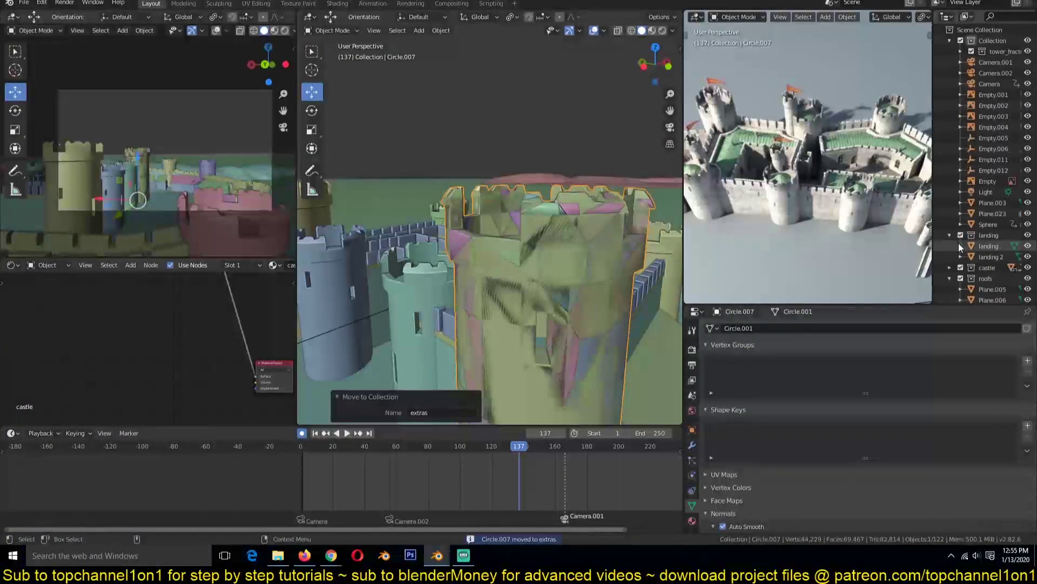
{"action": "scroll", "coordinate": [956, 252], "scroll_direction": "down", "scroll_amount": 6}
{"action": "left_click", "coordinate": [960, 283]}
{"action": "scroll", "coordinate": [591, 193], "scroll_direction": "down", "scroll_amount": 6}
{"action": "middle_click_drag", "start_coordinate": [592, 192], "coordinate": [611, 217]}
{"action": "left_click", "coordinate": [652, 30]}
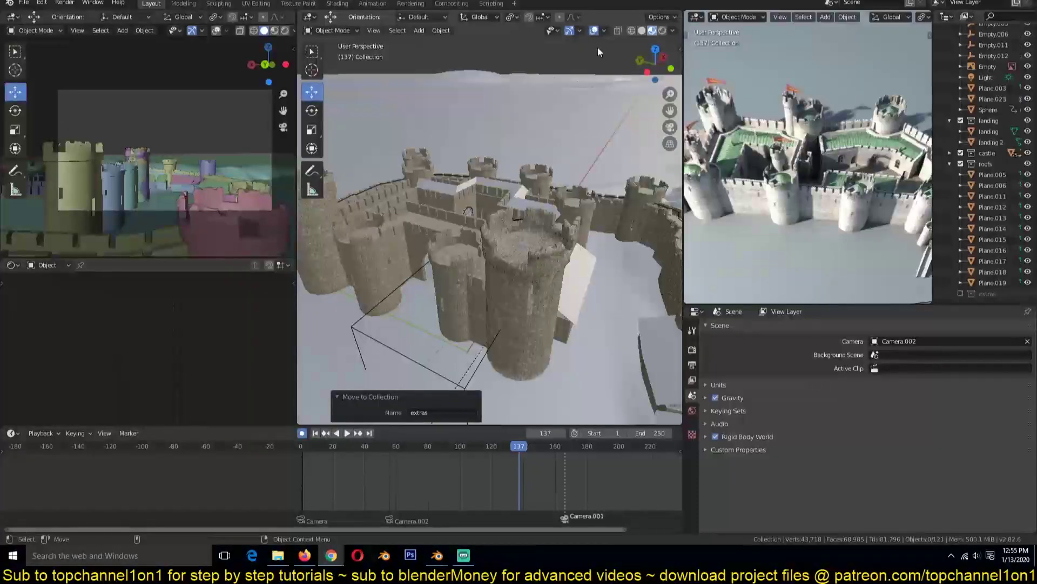
{"action": "left_click", "coordinate": [642, 30]}
{"action": "middle_click_drag", "start_coordinate": [513, 314], "coordinate": [489, 278]}
{"action": "scroll", "coordinate": [487, 277], "scroll_direction": "down", "scroll_amount": 2}
- Save the file and play back the animation to watch the rock fly toward the fractured tower
{"action": "key", "text": "ctrl+s"}
{"action": "right_click", "coordinate": [269, 460], "text": "shift"}
{"action": "key", "text": "space"}
{"action": "scroll", "coordinate": [477, 133], "scroll_direction": "down", "scroll_amount": 5}
{"action": "key", "text": "space"}
{"action": "scroll", "coordinate": [495, 206], "scroll_direction": "up", "scroll_amount": 4}
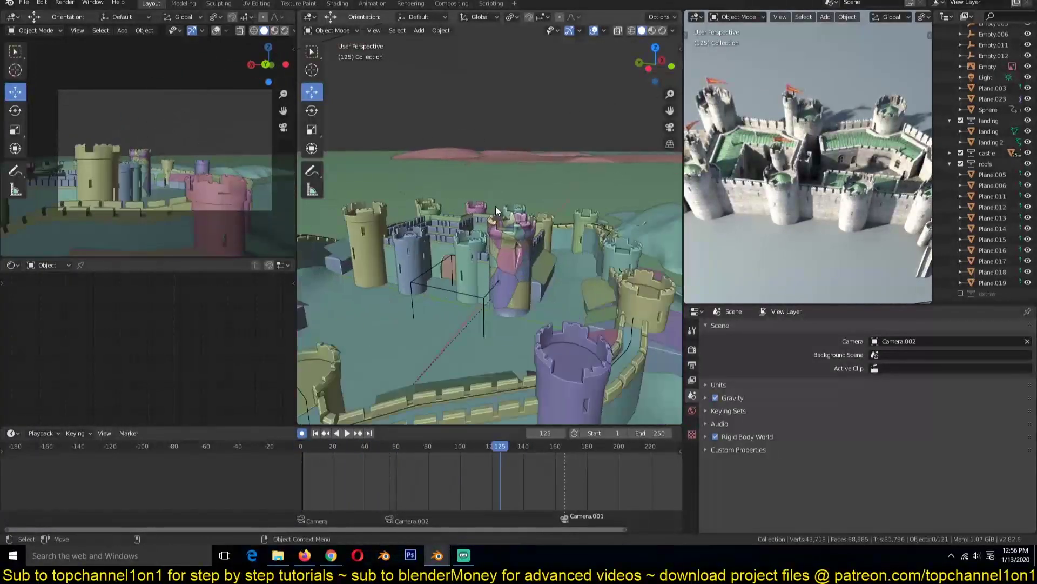
- Select all the tower fragments by their shared collection and make them active rigid bodies
{"action": "scroll", "coordinate": [503, 259], "scroll_direction": "up", "scroll_amount": 3}
{"action": "left_click", "coordinate": [509, 311]}
{"action": "key", "text": "shift+g"}
{"action": "left_click", "coordinate": [503, 341]}
{"action": "middle_click_drag", "start_coordinate": [554, 312], "coordinate": [559, 267], "text": "shift"}
{"action": "left_click", "coordinate": [441, 30]}
{"action": "left_click", "coordinate": [553, 304]}
- Play back the fragments' rigid body simulation from the start of the timeline
{"action": "key", "text": "shift+Left"}
{"action": "key", "text": "space"}
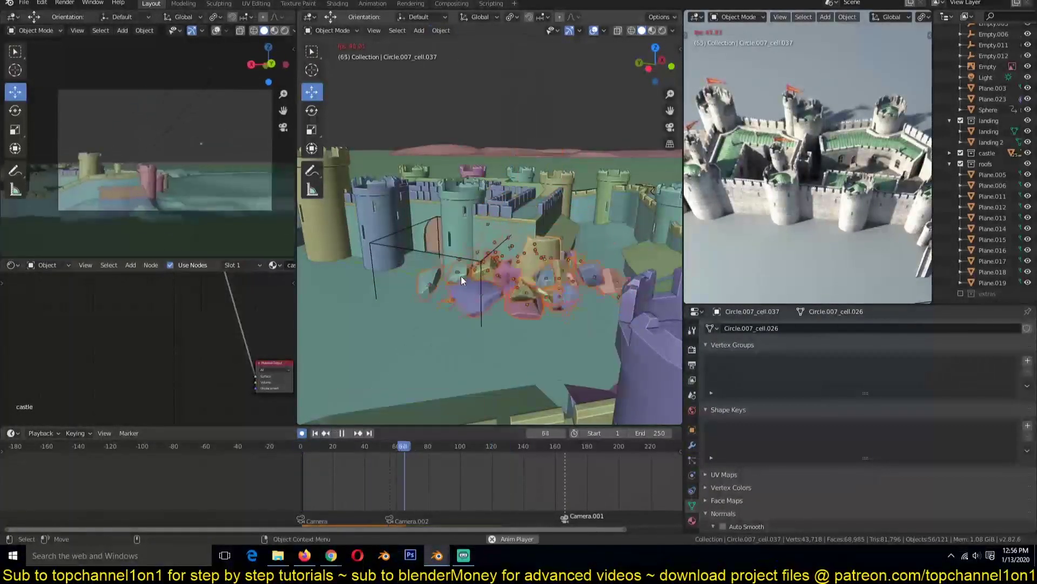
{"action": "key", "text": "Escape"}
- Enable Deactivation and Start Deactivated for all the selected tower fragments, deselect them and play back the simulation
{"action": "left_click", "coordinate": [692, 474]}
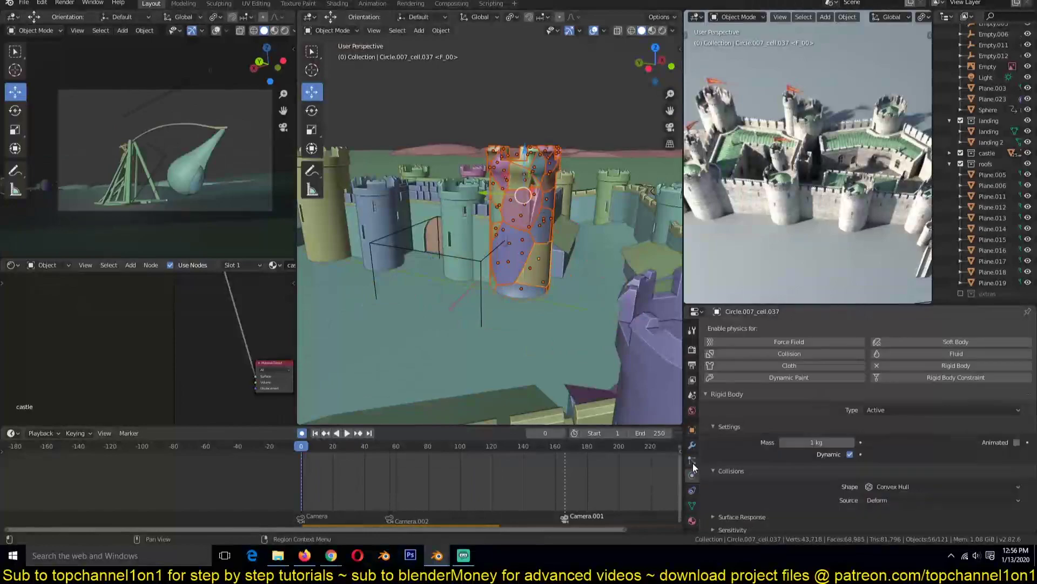
{"action": "scroll", "coordinate": [757, 494], "scroll_direction": "down", "scroll_amount": 2}
{"action": "left_click", "coordinate": [772, 482]}
{"action": "scroll", "coordinate": [763, 507], "scroll_direction": "down", "scroll_amount": 2}
{"action": "left_click", "coordinate": [850, 511]}
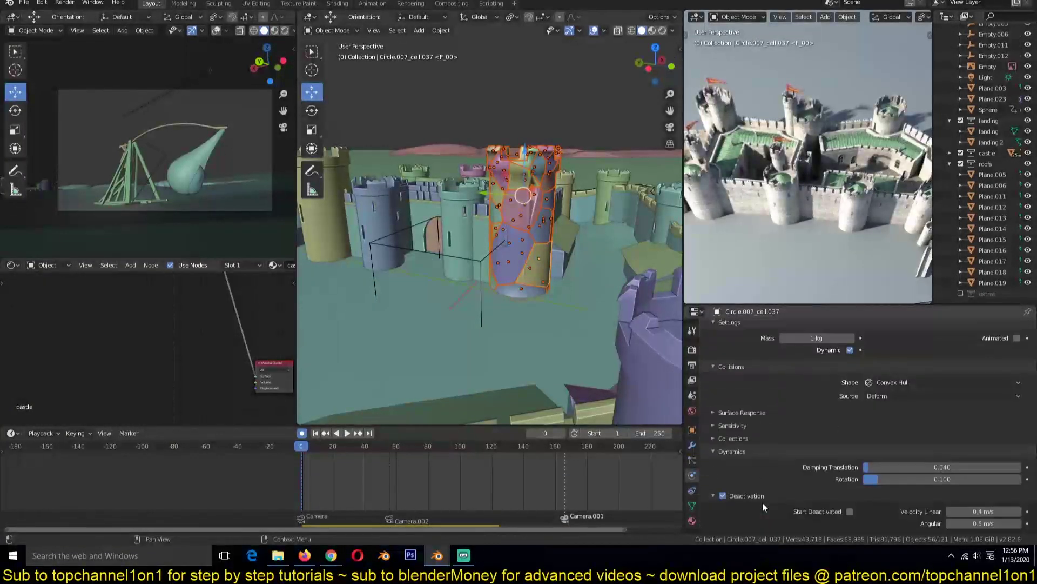
{"action": "right_click", "coordinate": [724, 495]}
{"action": "left_click", "coordinate": [708, 464]}
{"action": "right_click", "coordinate": [847, 511]}
{"action": "left_click", "coordinate": [838, 461]}
{"action": "key", "text": "alt+a"}
{"action": "key", "text": "space"}
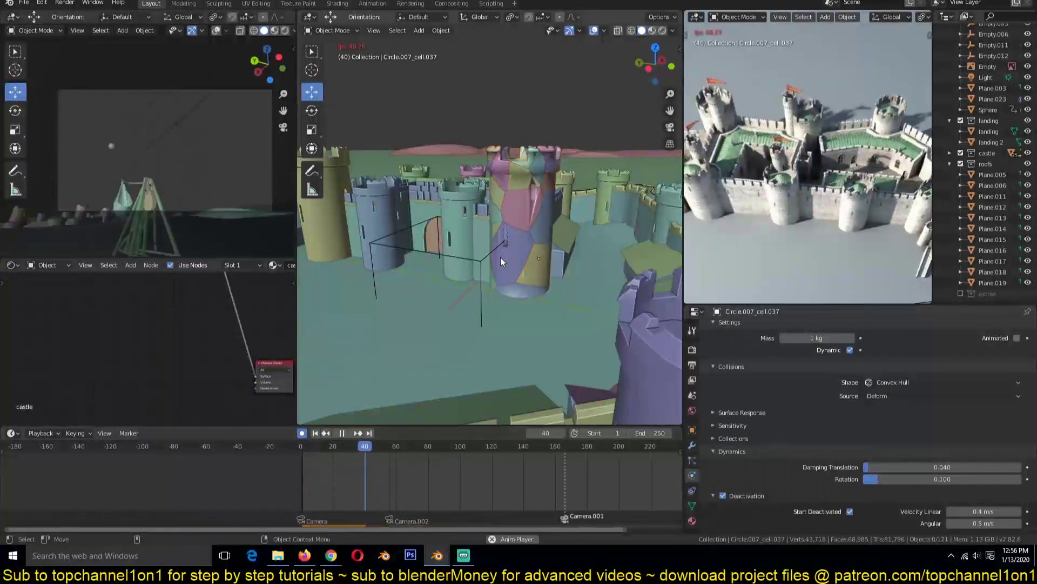
- Stop the playback, isolate the purple fragment low on the tower in Local View and open its mesh for editing
{"action": "key", "text": "Escape"}
{"action": "scroll", "coordinate": [532, 265], "scroll_direction": "up", "scroll_amount": 5}
{"action": "left_click", "coordinate": [599, 265]}
{"action": "key", "text": "shift+z"}
{"action": "key", "text": "shift+z"}
{"action": "key", "text": "KP_Divide"}
{"action": "key", "text": "Tab"}
- Try to delete parts of the isolated fragment's mesh
{"action": "middle_click_drag", "start_coordinate": [537, 249], "coordinate": [465, 216]}
{"action": "left_click", "coordinate": [466, 184]}
{"action": "key", "text": "x"}
{"action": "left_click", "coordinate": [466, 181]}
{"action": "key", "text": "ctrl+z"}
{"action": "key", "text": "3"}
{"action": "middle_click_drag", "start_coordinate": [507, 252], "coordinate": [522, 178]}
{"action": "left_click", "coordinate": [462, 147]}
{"action": "key", "text": "ctrl+z"}
- Connect two vertices of the isolated fragment with a new edge
{"action": "left_click", "coordinate": [527, 135]}
{"action": "left_click", "coordinate": [482, 103], "text": "shift"}
{"action": "key", "text": "j"}
- Try to delete a face beside the newly connected edge
{"action": "mouse_move", "coordinate": [482, 222]}
{"action": "middle_mouse_down"}
{"action": "mouse_move", "coordinate": [507, 191]}
{"action": "mouse_move", "coordinate": [483, 209]}
{"action": "mouse_move", "coordinate": [479, 268]}
{"action": "mouse_move", "coordinate": [482, 208]}
{"action": "middle_mouse_up"}
{"action": "key", "text": "3"}
{"action": "left_click", "coordinate": [481, 213]}
{"action": "key", "text": "x"}
{"action": "left_click", "coordinate": [479, 218]}
{"action": "key", "text": "ctrl+z"}
- Merge the selected vertices of the isolated fragment into one point
{"action": "key", "text": "2"}
{"action": "left_click", "coordinate": [481, 247], "text": "alt"}
{"action": "mouse_move", "coordinate": [482, 247]}
{"action": "middle_mouse_down"}
{"action": "mouse_move", "coordinate": [475, 194]}
{"action": "mouse_move", "coordinate": [485, 238]}
{"action": "middle_mouse_up"}
{"action": "left_click", "coordinate": [485, 238]}
{"action": "key", "text": "1"}
{"action": "middle_click_drag", "start_coordinate": [512, 287], "coordinate": [506, 315]}
{"action": "left_click", "coordinate": [512, 309], "text": "shift"}
{"action": "key", "text": "alt+m"}
{"action": "left_click", "coordinate": [512, 309]}
- Try to fill the selected edges of the fragment with faces
{"action": "key", "text": "2"}
{"action": "left_click", "coordinate": [501, 324], "text": "alt"}
{"action": "key", "text": "f"}
{"action": "left_click", "coordinate": [505, 315], "text": "alt"}
{"action": "key", "text": "f"}
{"action": "key", "text": "ctrl+z"}
{"action": "key", "text": "ctrl+z"}
- Fill the selected boundary of the fragment with a new face and return to Object Mode
{"action": "middle_click_drag", "start_coordinate": [482, 184], "coordinate": [518, 255]}
{"action": "left_click", "coordinate": [518, 255], "text": "alt"}
{"action": "key", "text": "f"}
{"action": "left_click", "coordinate": [514, 292], "text": "alt"}
{"action": "key", "text": "Tab"}
{"action": "right_click", "coordinate": [478, 216]}
{"action": "middle_click_drag", "start_coordinate": [514, 292], "coordinate": [535, 316]}
{"action": "left_click", "coordinate": [478, 213]}
{"action": "scroll", "coordinate": [479, 216], "scroll_direction": "up", "scroll_amount": 3}
- Reopen the fragment's mesh and dissolve its redundant geometry
{"action": "key", "text": "Tab"}
{"action": "key", "text": "a"}
{"action": "left_click", "coordinate": [494, 341]}
{"action": "left_click", "coordinate": [534, 316], "text": "alt+shift"}
{"action": "right_click", "coordinate": [546, 314]}
{"action": "left_click", "coordinate": [545, 313]}
{"action": "middle_click_drag", "start_coordinate": [561, 249], "coordinate": [542, 261]}
{"action": "key", "text": "ctrl+x"}
- Merge two neighbouring vertices of the fragment and leave Edit Mode
{"action": "key", "text": "1"}
{"action": "scroll", "coordinate": [542, 261], "scroll_direction": "up", "scroll_amount": 3}
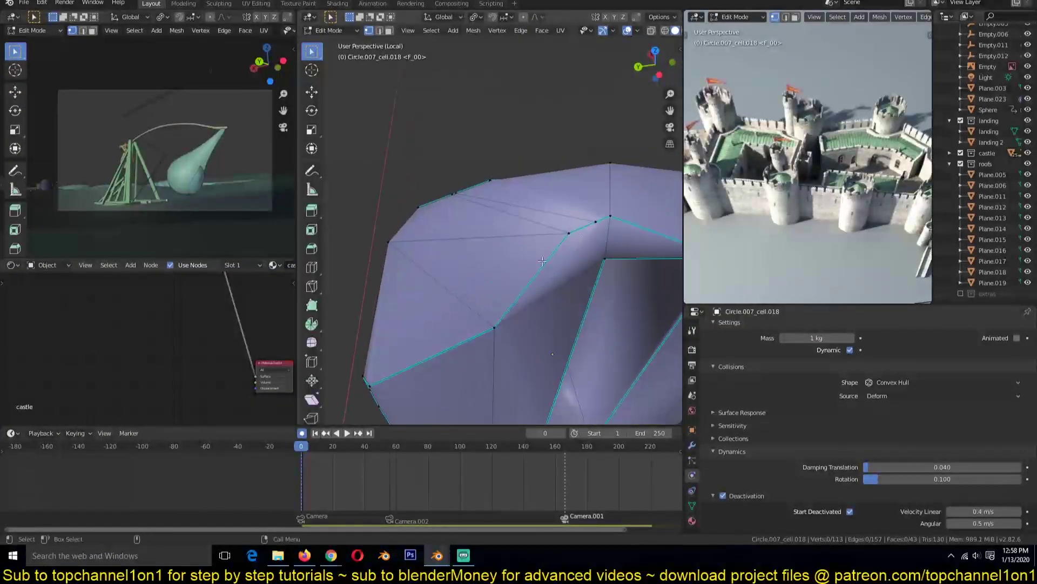
{"action": "left_click", "coordinate": [596, 221]}
{"action": "left_click", "coordinate": [569, 233], "text": "shift"}
{"action": "key", "text": "alt+m"}
{"action": "left_click", "coordinate": [569, 233]}
{"action": "scroll", "coordinate": [582, 286], "scroll_direction": "down", "scroll_amount": 4}
{"action": "key", "text": "Tab"}
- Save the file, leave Local View and briefly play back the animation
{"action": "key", "text": "ctrl+s"}
{"action": "key", "text": "slash"}
{"action": "key", "text": "space"}
{"action": "key", "text": "Escape"}
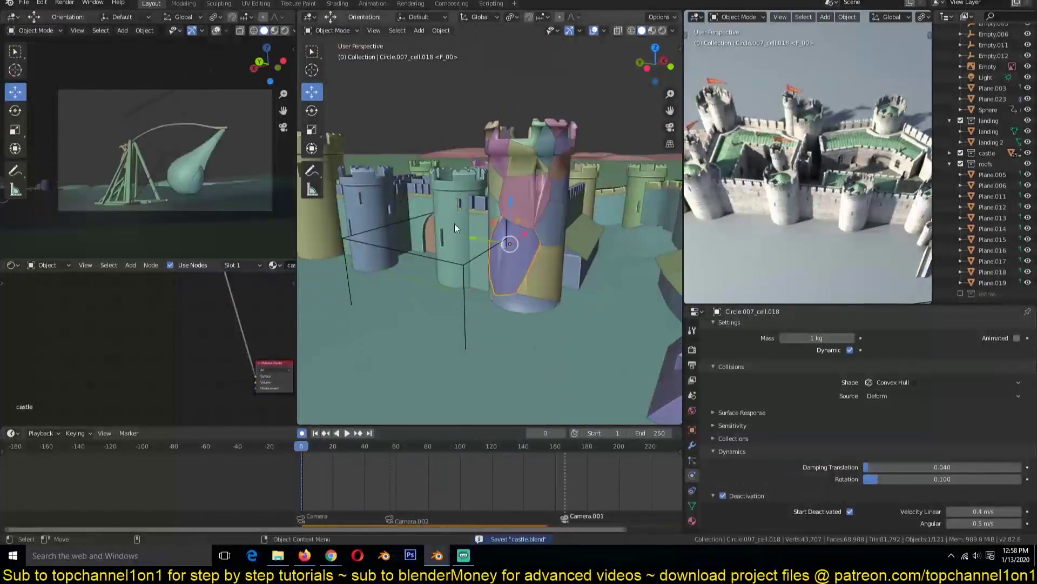
- Frame the pink window fragment in the middle of the tower and connect its vertices in Edit Mode
{"action": "left_click", "coordinate": [523, 195]}
{"action": "key", "text": "KP_Decimal"}
{"action": "key", "text": "Tab"}
{"action": "middle_click_drag", "start_coordinate": [584, 204], "coordinate": [548, 205]}
{"action": "key", "text": "j"}
{"action": "key", "text": "j"}
{"action": "key", "text": "Tab"}
- Check the faces and vertices around the pink fragment's window opening, return to Object Mode and save the file
{"action": "middle_click_drag", "start_coordinate": [562, 264], "coordinate": [547, 243]}
{"action": "key", "text": "Tab"}
{"action": "key", "text": "3"}
{"action": "left_click", "coordinate": [543, 199], "text": "alt"}
{"action": "scroll", "coordinate": [533, 275], "scroll_direction": "down", "scroll_amount": 2}
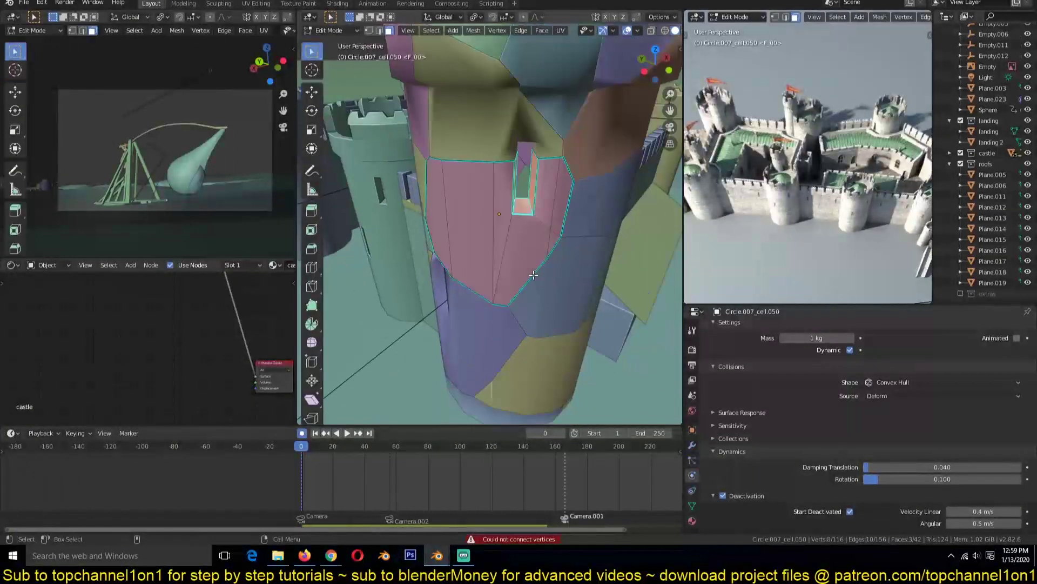
{"action": "scroll", "coordinate": [533, 275], "scroll_direction": "up", "scroll_amount": 4}
{"action": "key", "text": "1"}
{"action": "left_click", "coordinate": [629, 254]}
{"action": "scroll", "coordinate": [564, 228], "scroll_direction": "down", "scroll_amount": 5}
{"action": "middle_click_drag", "start_coordinate": [535, 324], "coordinate": [512, 275]}
{"action": "key", "text": "Tab"}
{"action": "key", "text": "ctrl+s"}
- Enable Auto Smooth for the pink fragment and for all the tower fragments grouped by collection, deselect them and play the animation
{"action": "left_click", "coordinate": [692, 505]}
{"action": "left_click", "coordinate": [722, 454]}
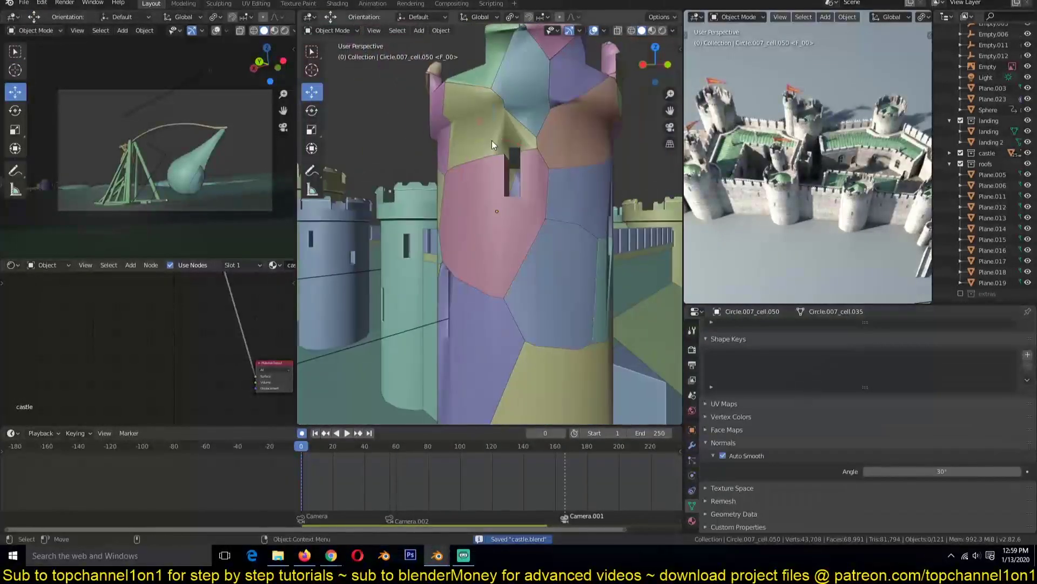
{"action": "middle_click_drag", "start_coordinate": [523, 285], "coordinate": [527, 267]}
{"action": "key", "text": "shift+g"}
{"action": "left_click", "coordinate": [480, 206]}
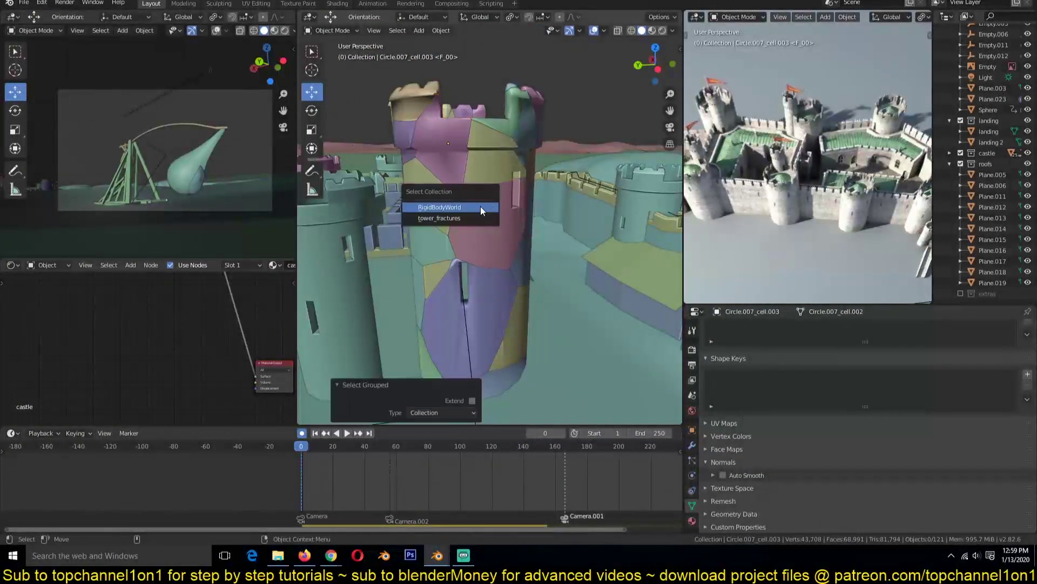
{"action": "left_click", "coordinate": [481, 206]}
{"action": "left_click", "coordinate": [720, 475]}
{"action": "right_click", "coordinate": [720, 475]}
{"action": "left_click", "coordinate": [715, 462]}
{"action": "key", "text": "alt+a"}
{"action": "middle_click_drag", "start_coordinate": [489, 308], "coordinate": [398, 273]}
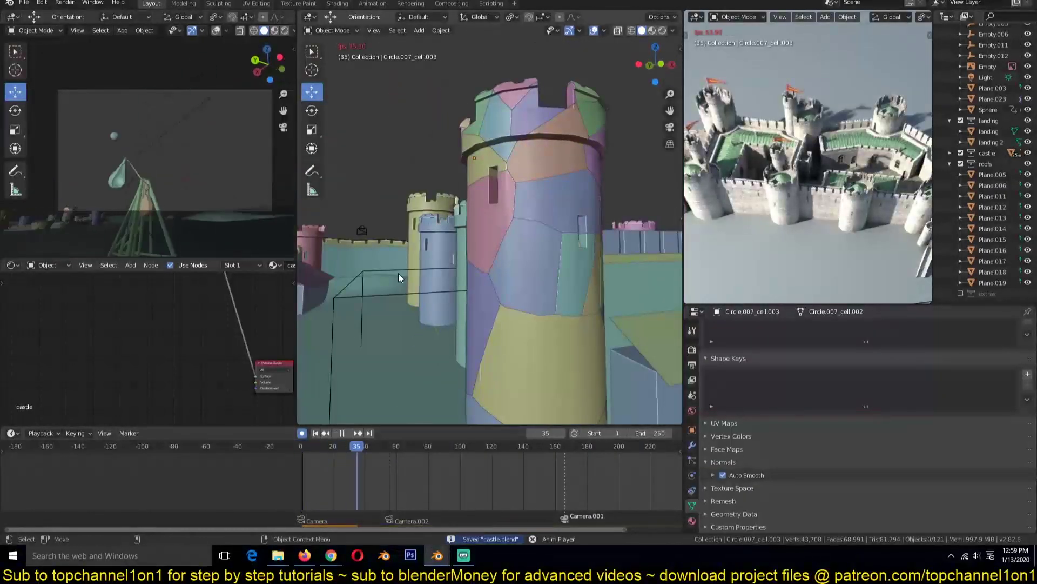
- Select all fragments in the tower_fractures collection, connect them with Fixed rigid body constraints using Chain by Distance, and test the playback
{"action": "left_click", "coordinate": [507, 329]}
{"action": "key", "text": "shift+g"}
{"action": "left_click", "coordinate": [508, 330]}
{"action": "left_click", "coordinate": [441, 30]}
{"action": "mouse_move", "coordinate": [460, 283]}
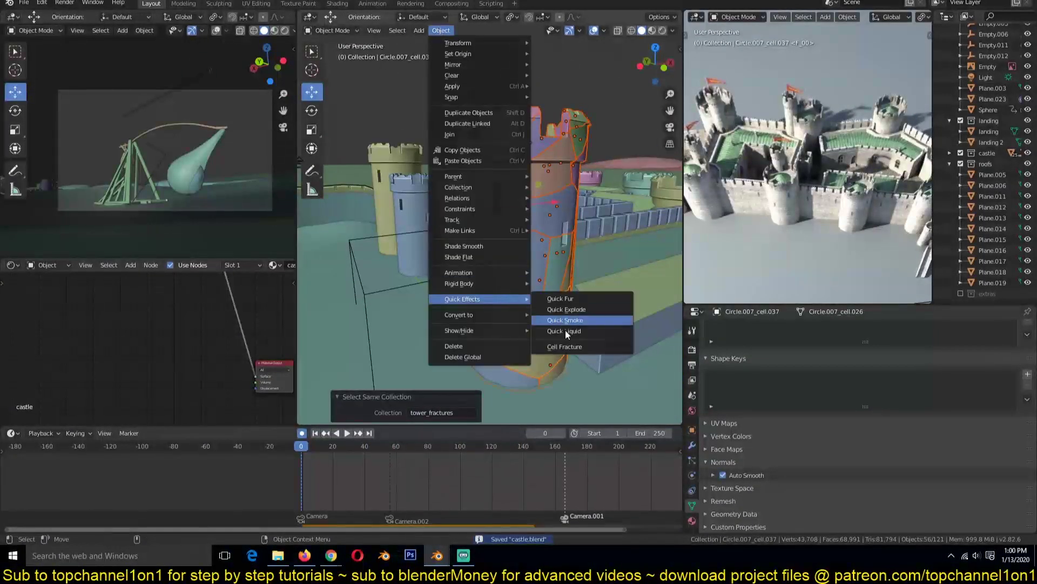
{"action": "left_click", "coordinate": [580, 382]}
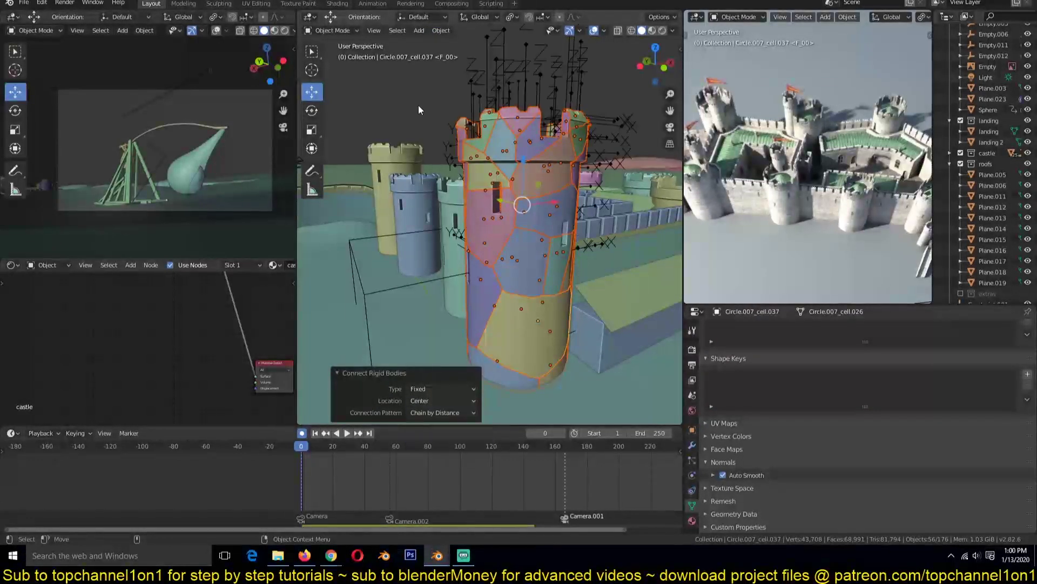
{"action": "left_click", "coordinate": [442, 138]}
{"action": "key", "text": "space"}
{"action": "key", "text": "Escape"}
- Select the tower's base fragments together with the landing and connect them with Fixed rigid body constraints
{"action": "middle_click_drag", "start_coordinate": [507, 379], "coordinate": [505, 354], "text": "shift"}
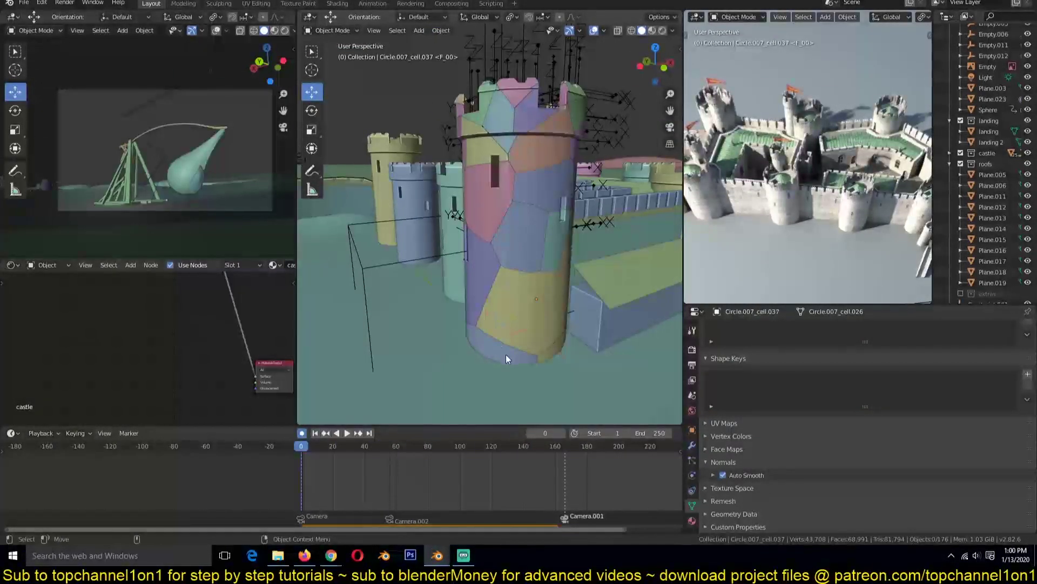
{"action": "left_click", "coordinate": [488, 375], "text": "shift"}
{"action": "right_click", "coordinate": [485, 377]}
{"action": "left_click", "coordinate": [439, 31]}
{"action": "mouse_move", "coordinate": [505, 282]}
{"action": "left_click", "coordinate": [562, 382]}
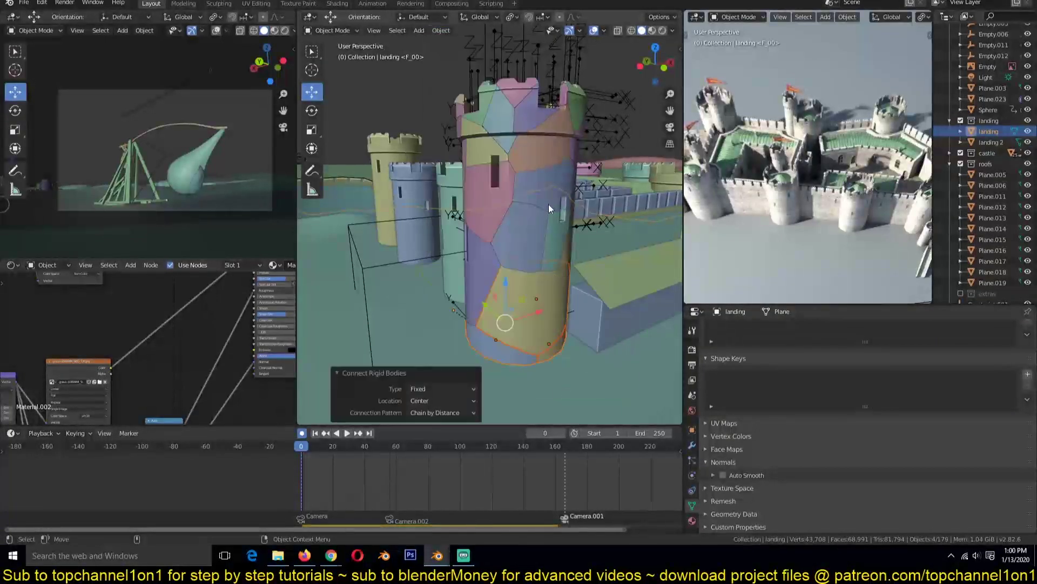
- Select all the rigid body constraints by collection and make them Breakable with a threshold of 10
{"action": "middle_click_drag", "start_coordinate": [549, 206], "coordinate": [495, 228]}
{"action": "left_click", "coordinate": [568, 122]}
{"action": "key", "text": "shift+g"}
{"action": "left_click", "coordinate": [568, 123]}
{"action": "left_click", "coordinate": [692, 445]}
{"action": "left_click", "coordinate": [1017, 407]}
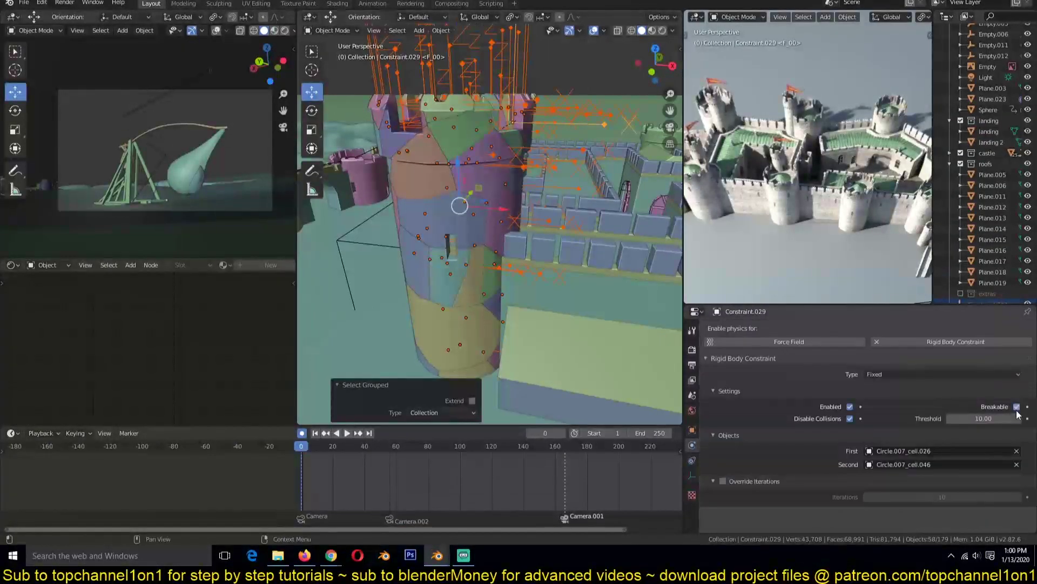
{"action": "right_click", "coordinate": [977, 419]}
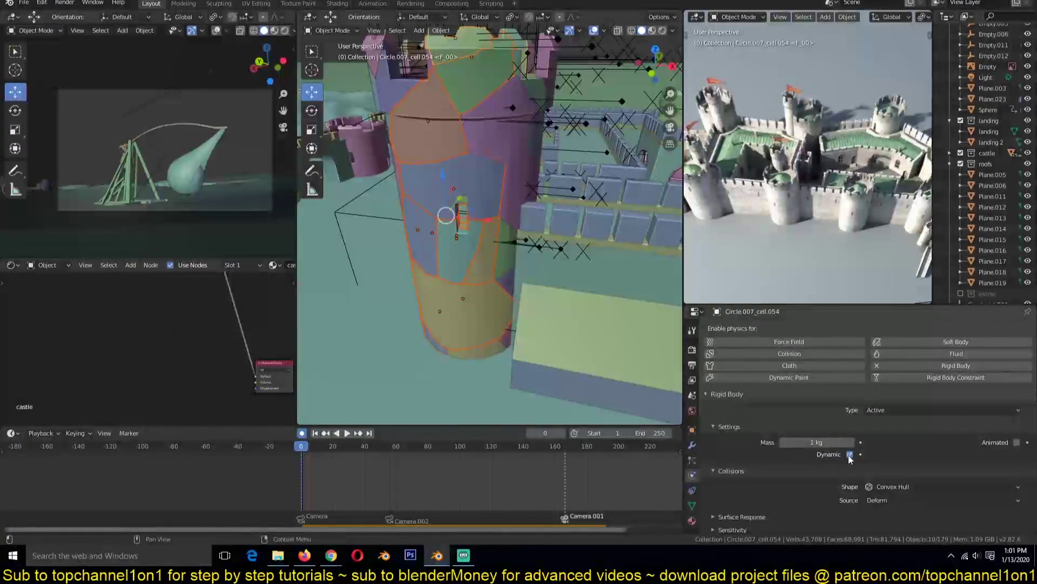
- Set the rigid body type of an upper tower fragment to Passive and run the simulation
{"action": "left_click", "coordinate": [919, 409]}
{"action": "right_click", "coordinate": [870, 439]}
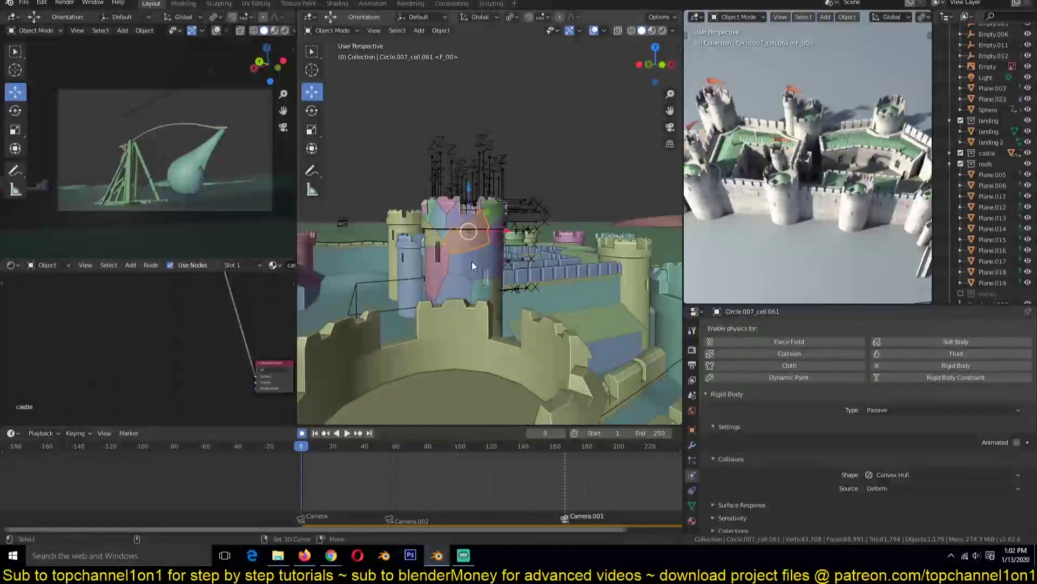
{"action": "left_click", "coordinate": [471, 261]}
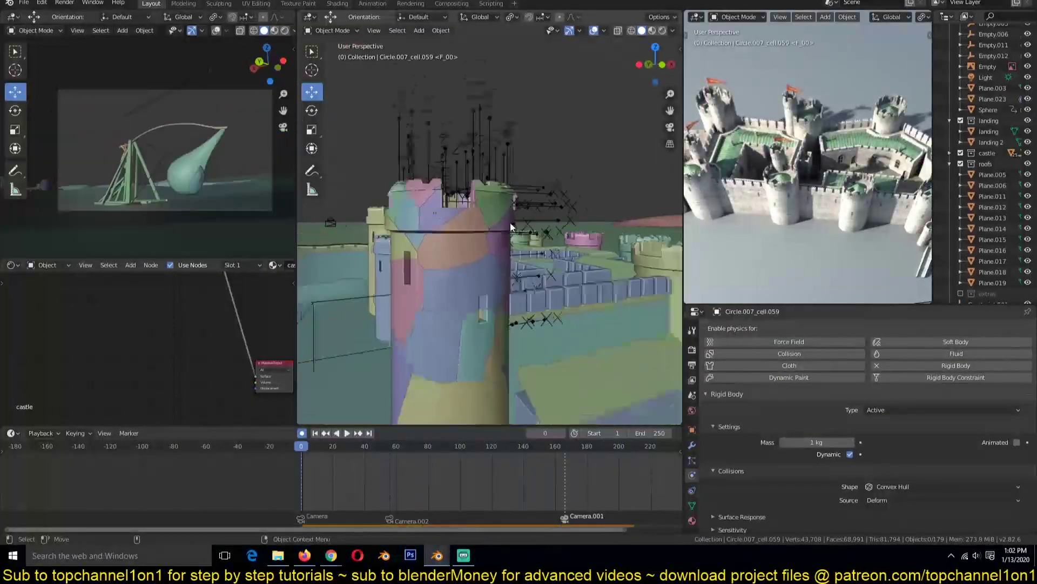
{"action": "left_click", "coordinate": [590, 290]}
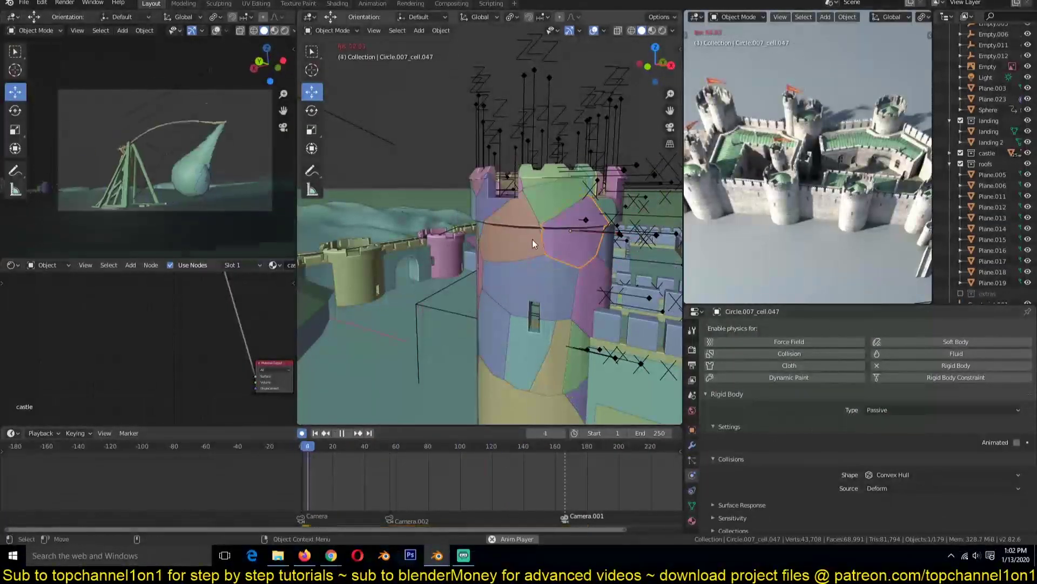
- Watch the tower collapse with the overlays hidden, check it in Material Preview and return to Solid shading
{"action": "middle_click_drag", "start_coordinate": [537, 251], "coordinate": [311, 264]}
{"action": "middle_click_drag", "start_coordinate": [380, 297], "coordinate": [625, 36]}
{"action": "left_click", "coordinate": [593, 30]}
{"action": "middle_click_drag", "start_coordinate": [578, 108], "coordinate": [584, 185]}
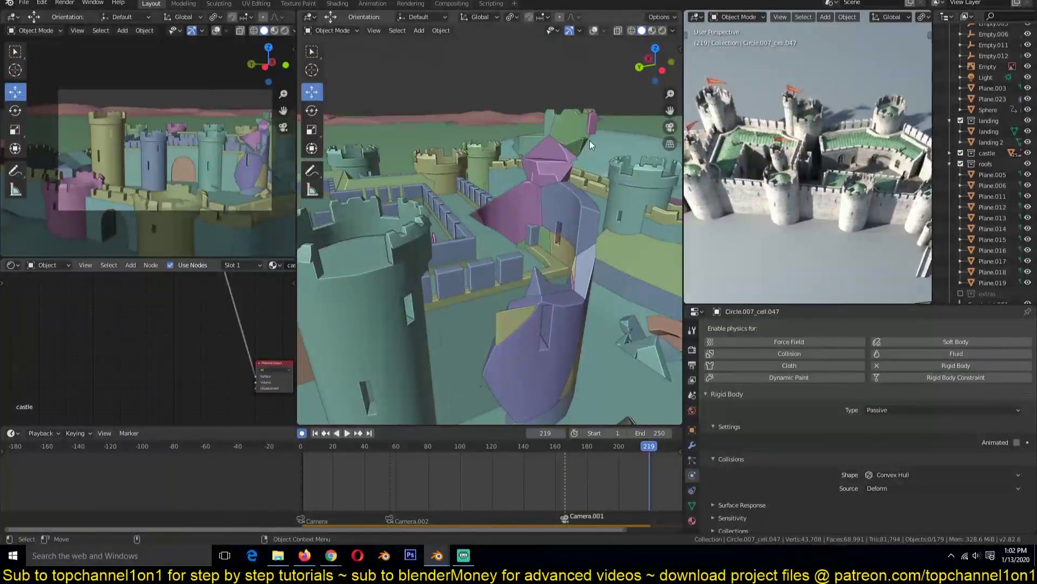
{"action": "left_click", "coordinate": [652, 31]}
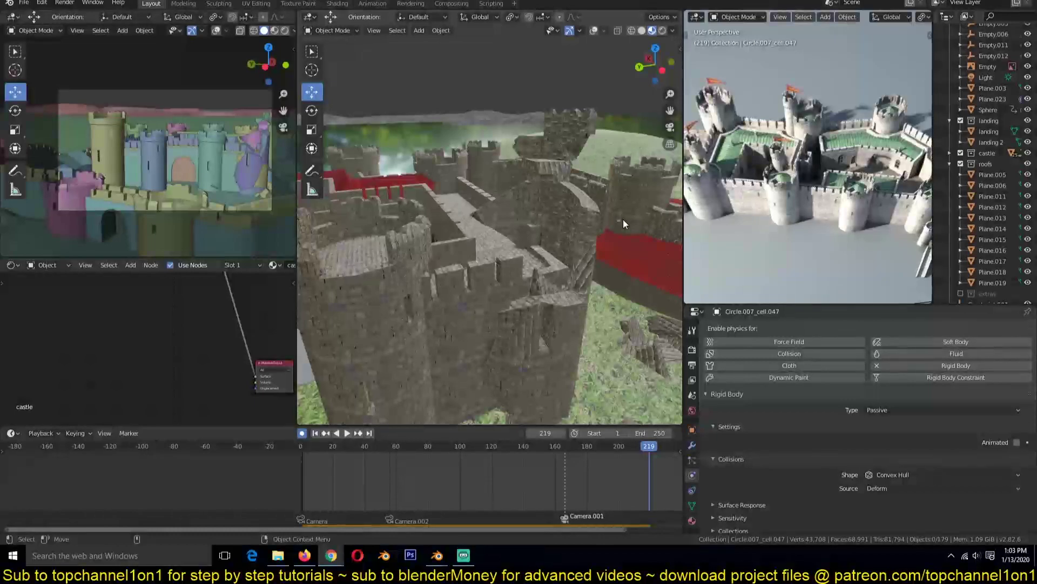
{"action": "left_click", "coordinate": [589, 220]}
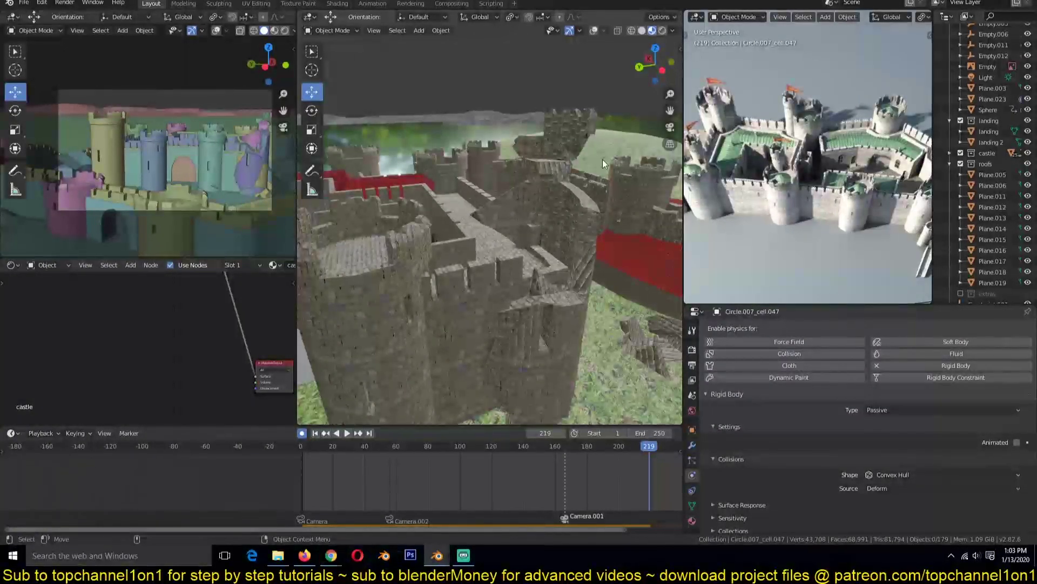
{"action": "left_click", "coordinate": [642, 30]}
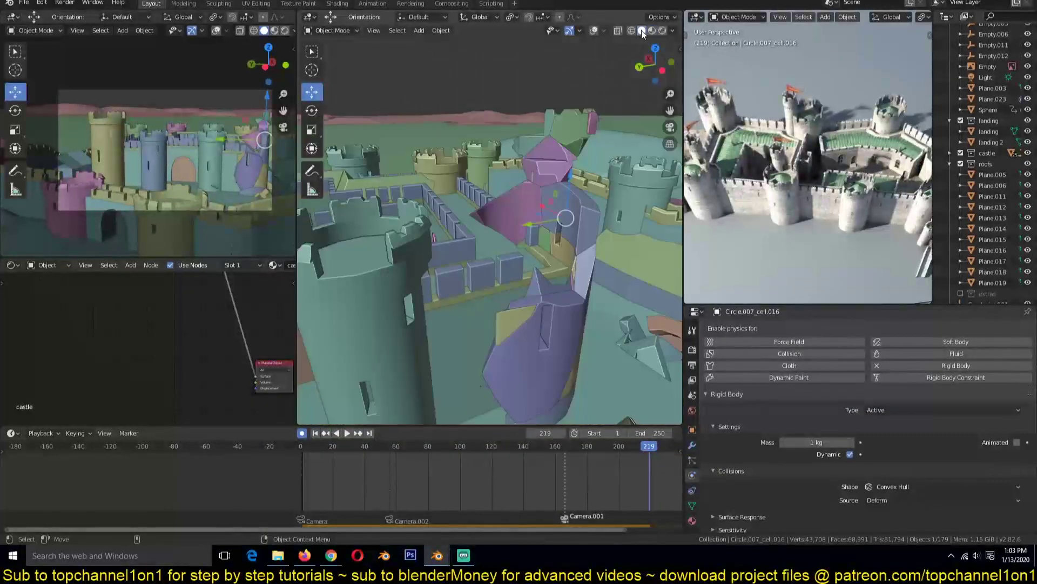
- Go back to frame 0, select all fragments in the tower_fractures collection and isolate them in Local View
{"action": "left_click", "coordinate": [258, 480]}
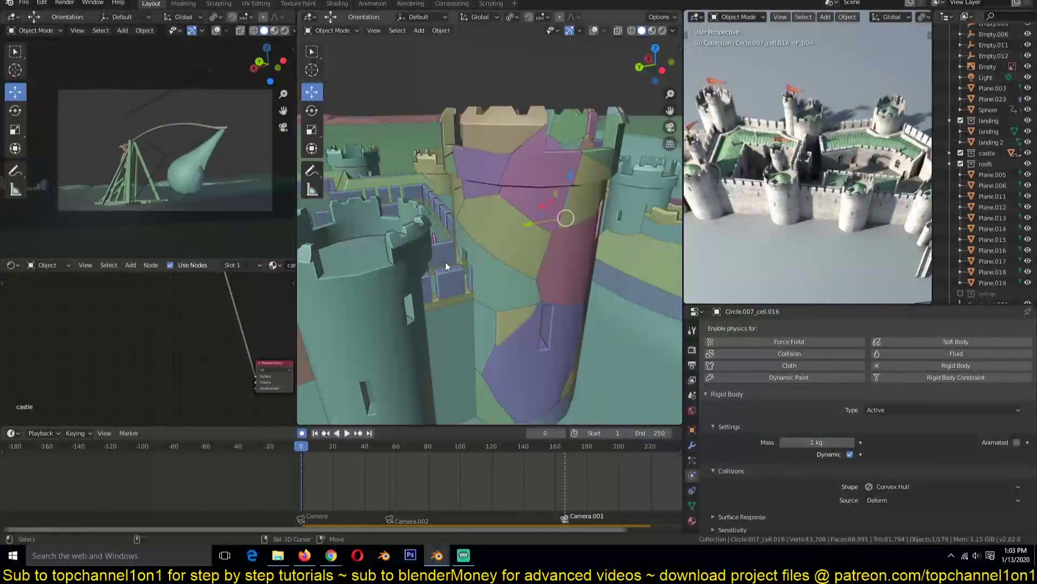
{"action": "key", "text": "shift+g"}
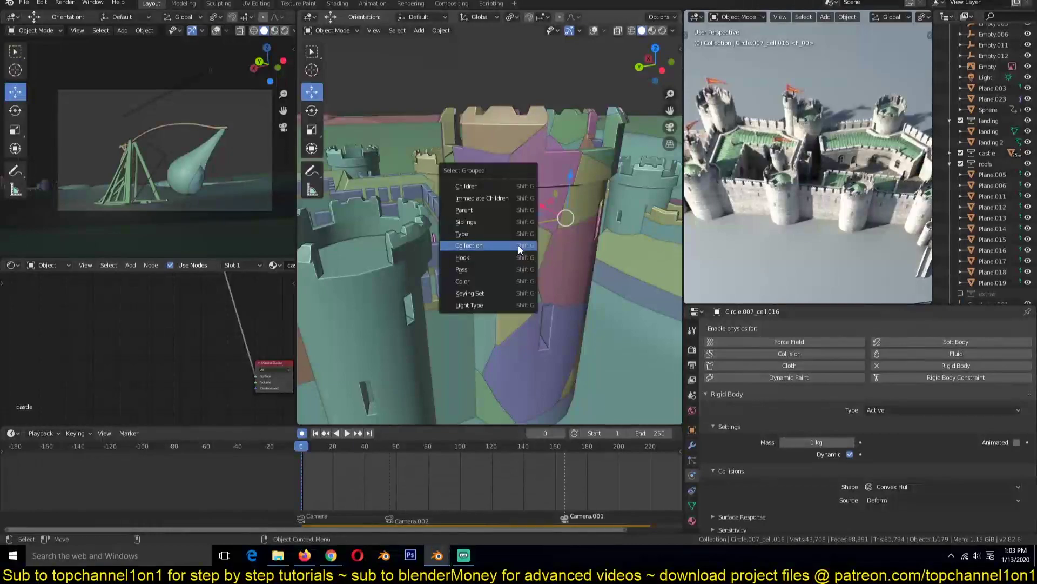
{"action": "left_click", "coordinate": [519, 247]}
{"action": "left_click", "coordinate": [518, 245]}
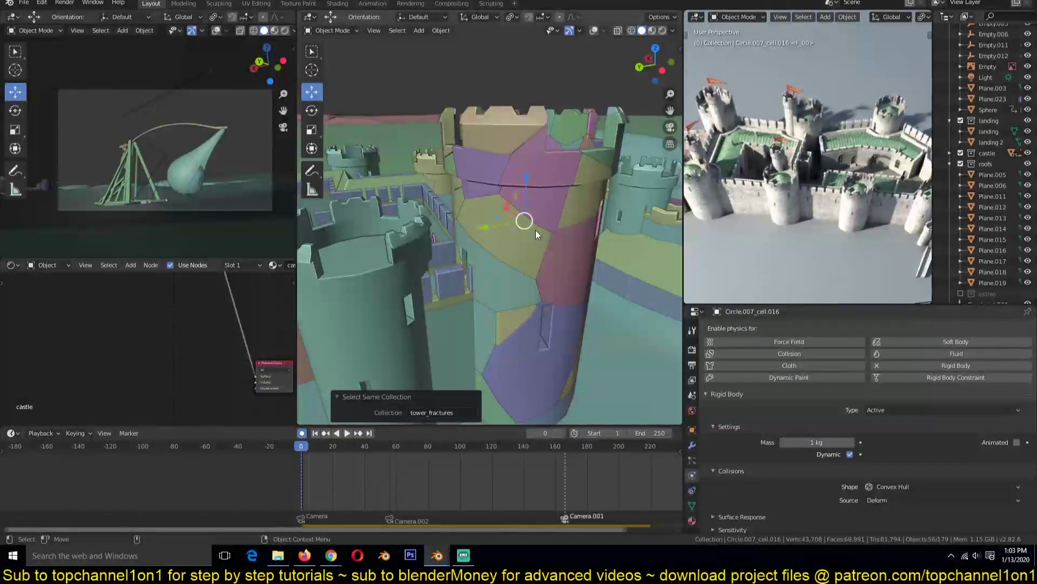
{"action": "key", "text": "KP_Divide"}
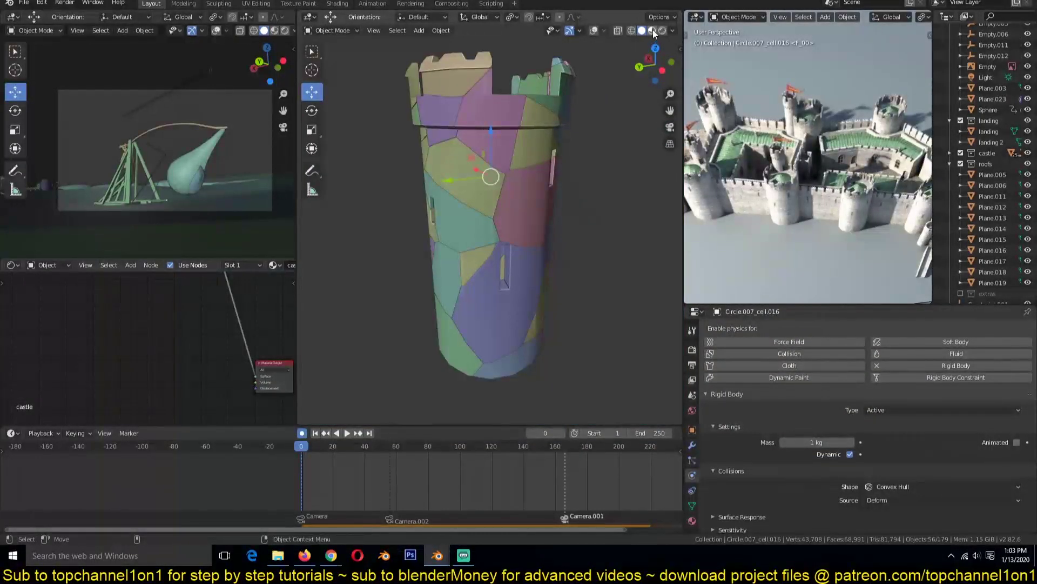
- Examine the isolated tower in Material Preview during playback, and in wireframe from above at frame 83
{"action": "left_click", "coordinate": [652, 30]}
{"action": "middle_click_drag", "start_coordinate": [537, 122], "coordinate": [522, 242]}
{"action": "key", "text": "space"}
{"action": "left_click_drag", "start_coordinate": [371, 476], "coordinate": [432, 471]}
{"action": "key", "text": "KP_7"}
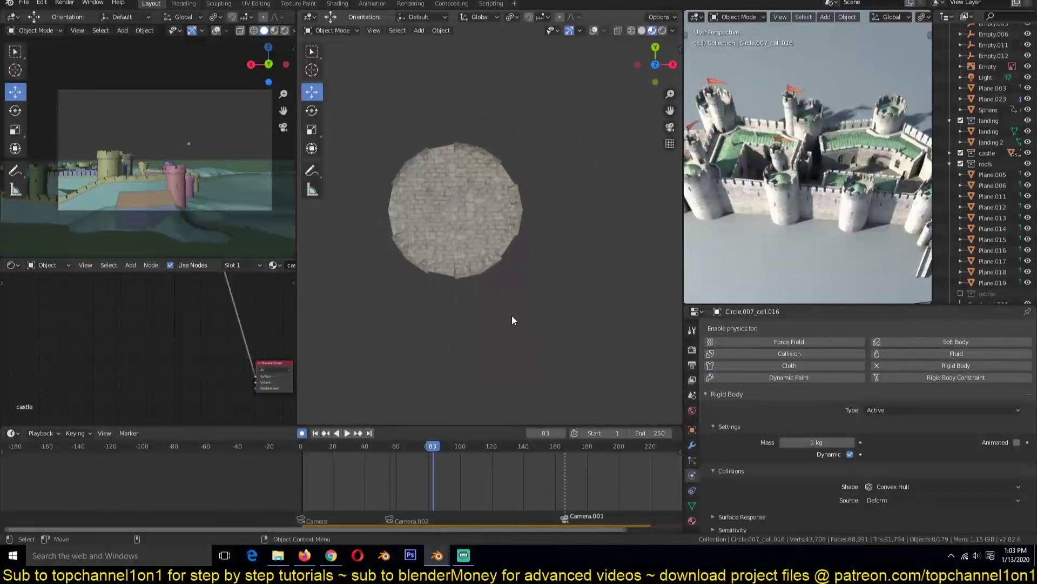
{"action": "key", "text": "shift+z"}
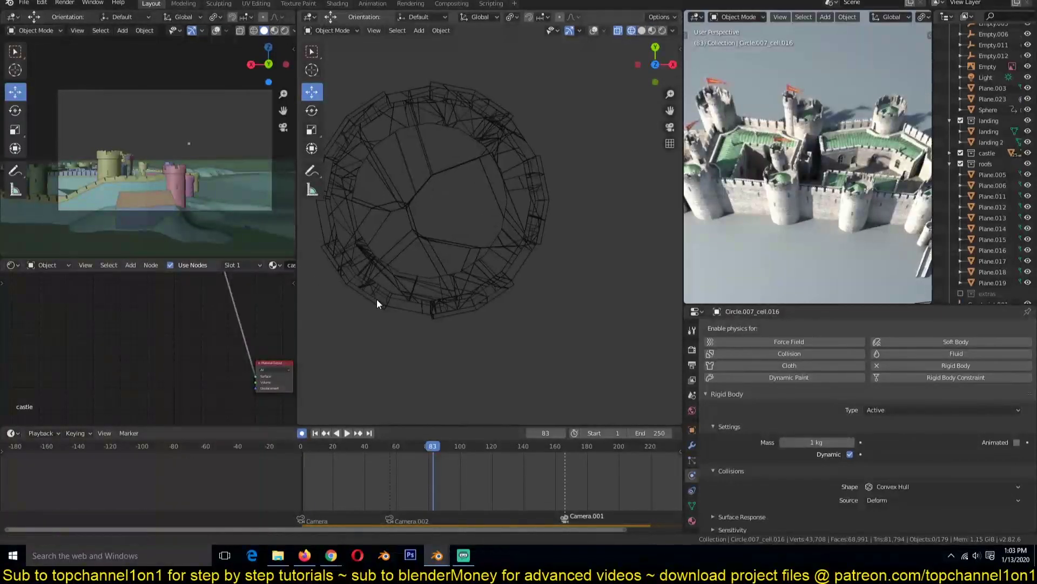
{"action": "middle_click_drag", "start_coordinate": [371, 296], "coordinate": [426, 346], "text": "shift"}
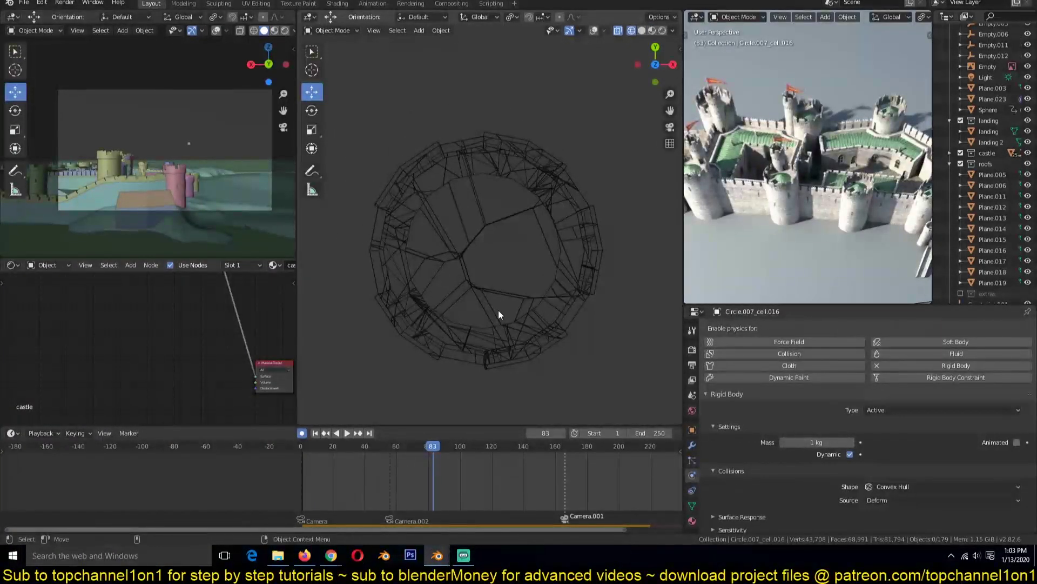
- Return to Solid shading, select the brown fragment below the battlements and hide all the other objects
{"action": "key", "text": "shift+z"}
{"action": "mouse_move", "coordinate": [479, 316]}
{"action": "middle_mouse_down"}
{"action": "mouse_move", "coordinate": [512, 229]}
{"action": "mouse_move", "coordinate": [498, 252]}
{"action": "middle_mouse_up"}
{"action": "left_click", "coordinate": [498, 252]}
{"action": "scroll", "coordinate": [495, 273], "scroll_direction": "down", "scroll_amount": 3}
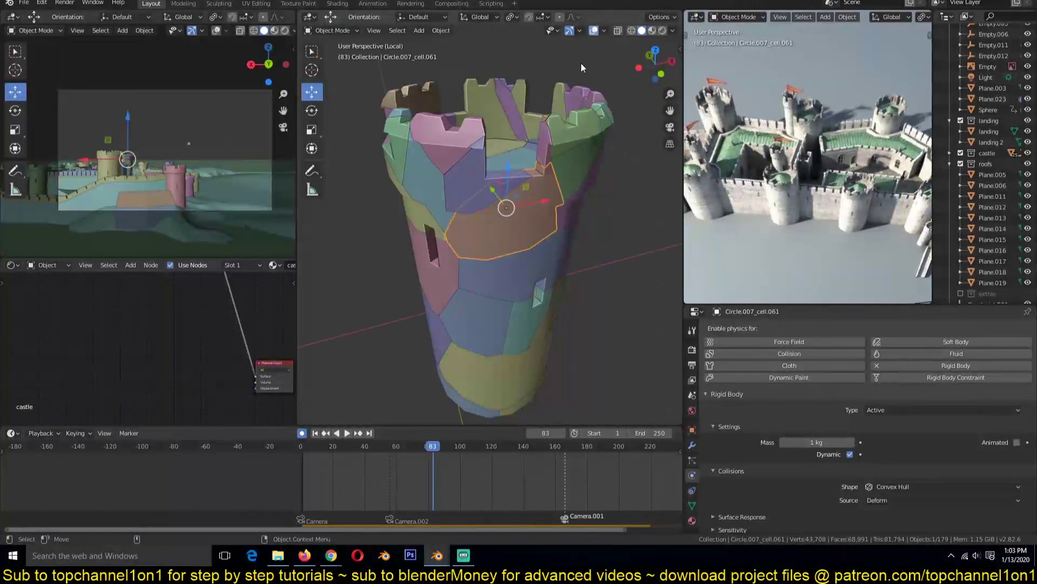
{"action": "key", "text": "Tab"}
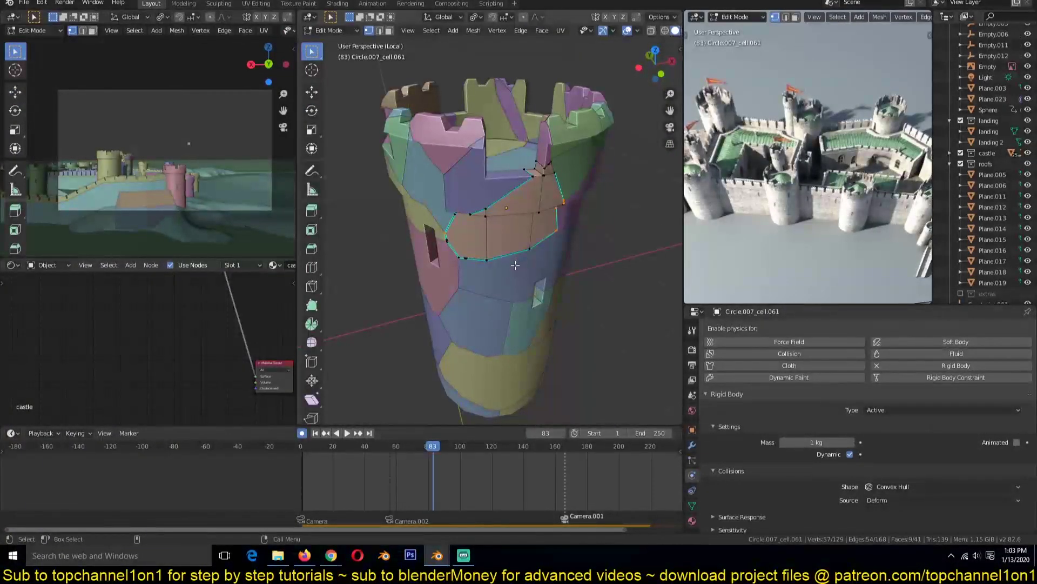
{"action": "key", "text": "Tab"}
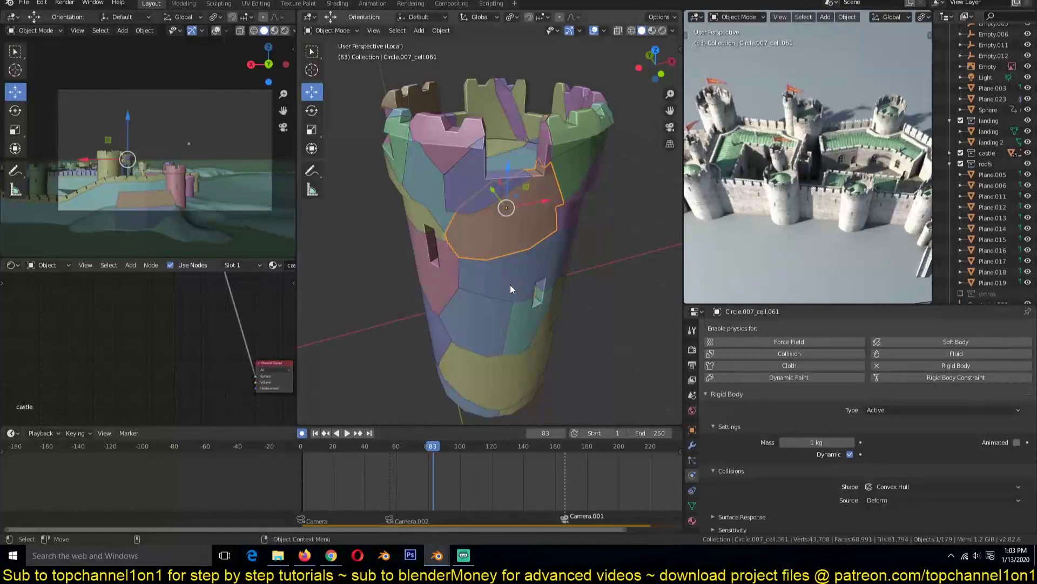
{"action": "key", "text": "KP_8"}
{"action": "key", "text": "shift+h"}
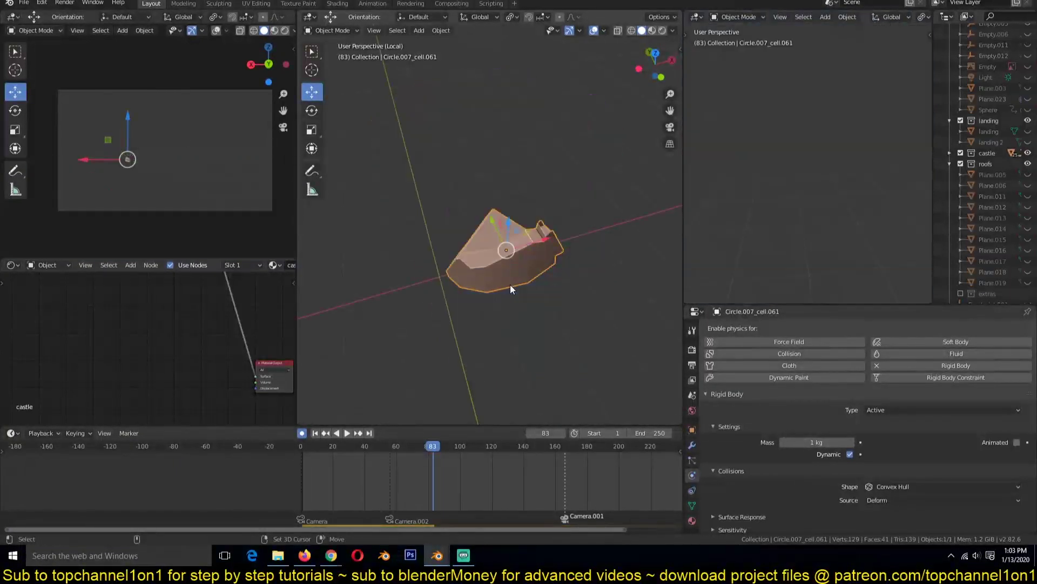
- Pick a face on the isolated fragment in face select mode and select the faces with similar polygon sides
{"action": "key", "text": "Tab"}
{"action": "middle_click_drag", "start_coordinate": [510, 285], "coordinate": [545, 292]}
{"action": "scroll", "coordinate": [546, 291], "scroll_direction": "up", "scroll_amount": 4}
{"action": "key", "text": "3"}
{"action": "left_click", "coordinate": [592, 315]}
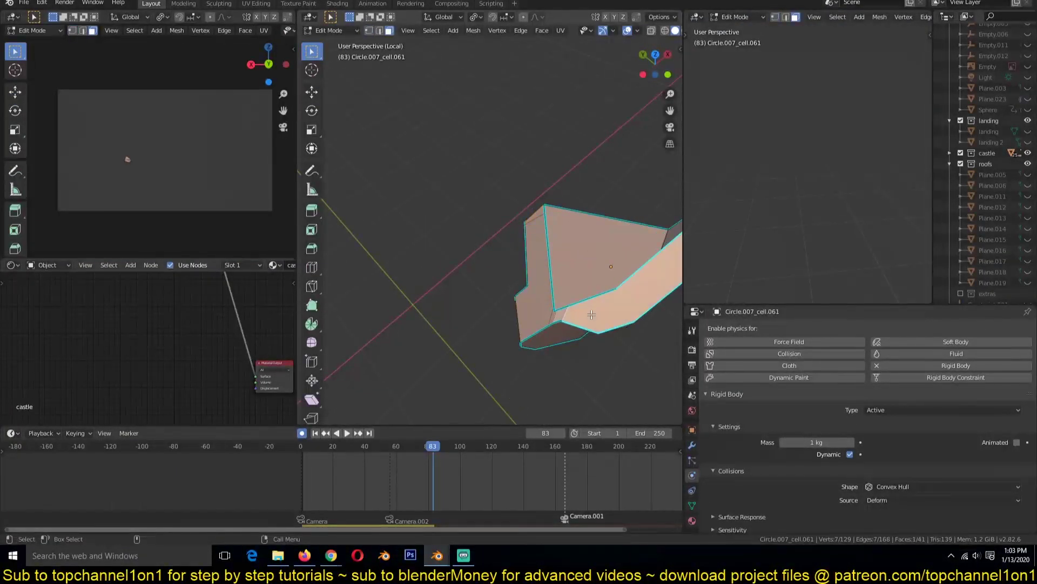
{"action": "key", "text": "shift+g"}
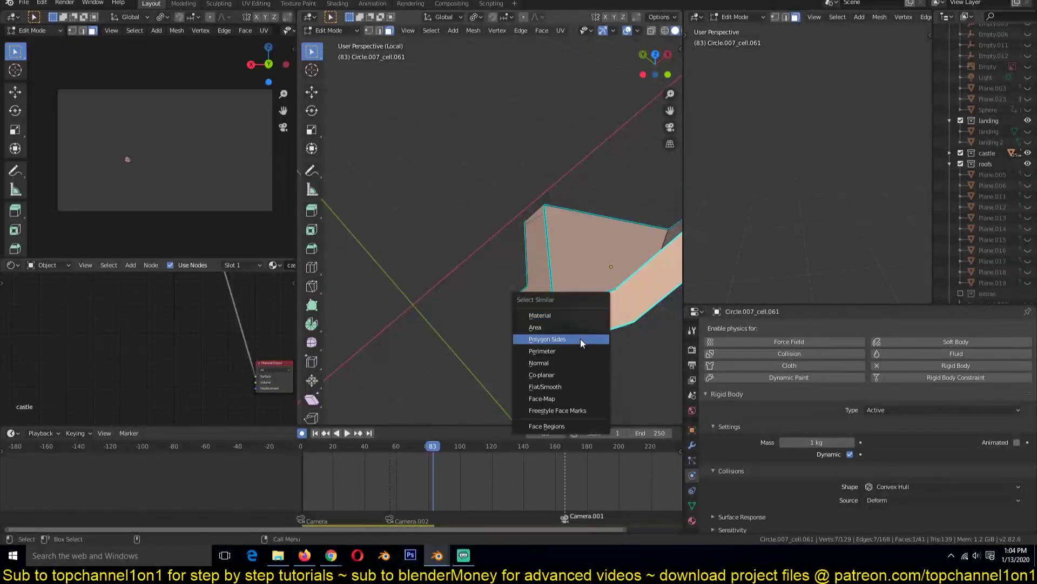
{"action": "left_click", "coordinate": [580, 338]}
- Try another similar-face selection starting from a narrow face on the fragment's other side, and pick its long outer face
{"action": "scroll", "coordinate": [581, 341], "scroll_direction": "down", "scroll_amount": 3}
{"action": "middle_click_drag", "start_coordinate": [580, 340], "coordinate": [568, 408]}
{"action": "scroll", "coordinate": [567, 407], "scroll_direction": "up", "scroll_amount": 4}
{"action": "left_click", "coordinate": [567, 400]}
{"action": "middle_click_drag", "start_coordinate": [584, 337], "coordinate": [546, 328]}
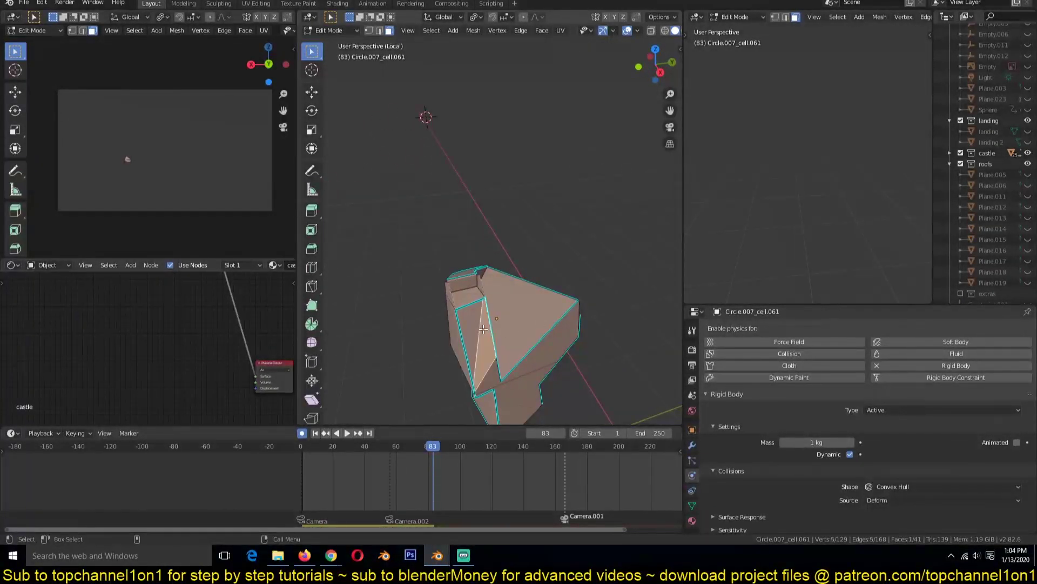
{"action": "key", "text": "shift+g"}
{"action": "left_click", "coordinate": [470, 355]}
{"action": "middle_click_drag", "start_coordinate": [470, 355], "coordinate": [550, 339]}
{"action": "left_click", "coordinate": [550, 338]}
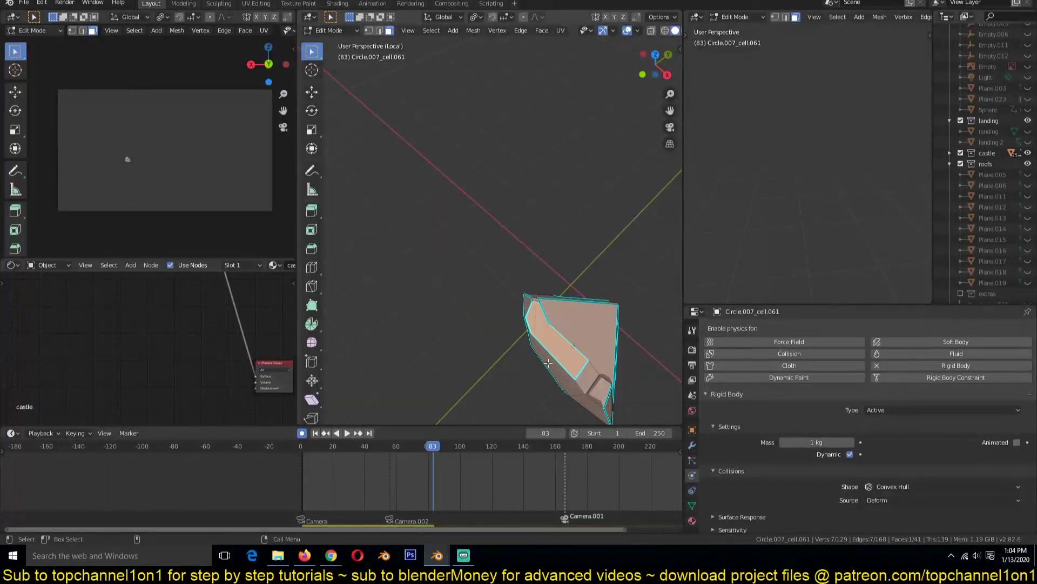
- Leave Edit Mode and Local View, reveal all hidden objects and save the file
{"action": "key", "text": "Tab"}
{"action": "key", "text": "KP_Divide"}
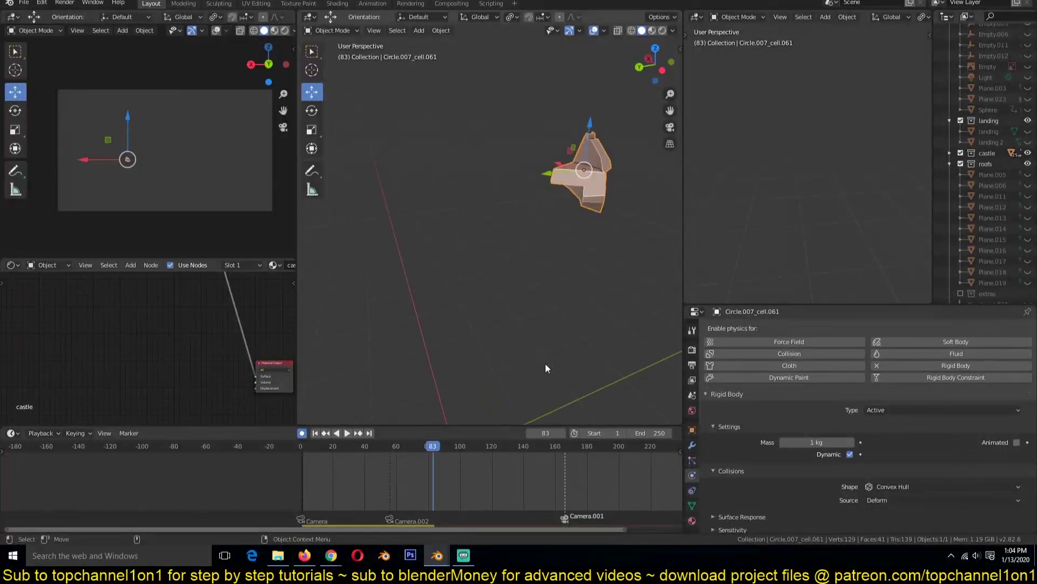
{"action": "key", "text": "alt+h"}
{"action": "key", "text": "alt+a"}
{"action": "key", "text": "ctrl+s"}
{"action": "key", "text": "ctrl+s"}
{"action": "middle_click_drag", "start_coordinate": [545, 363], "coordinate": [479, 366]}
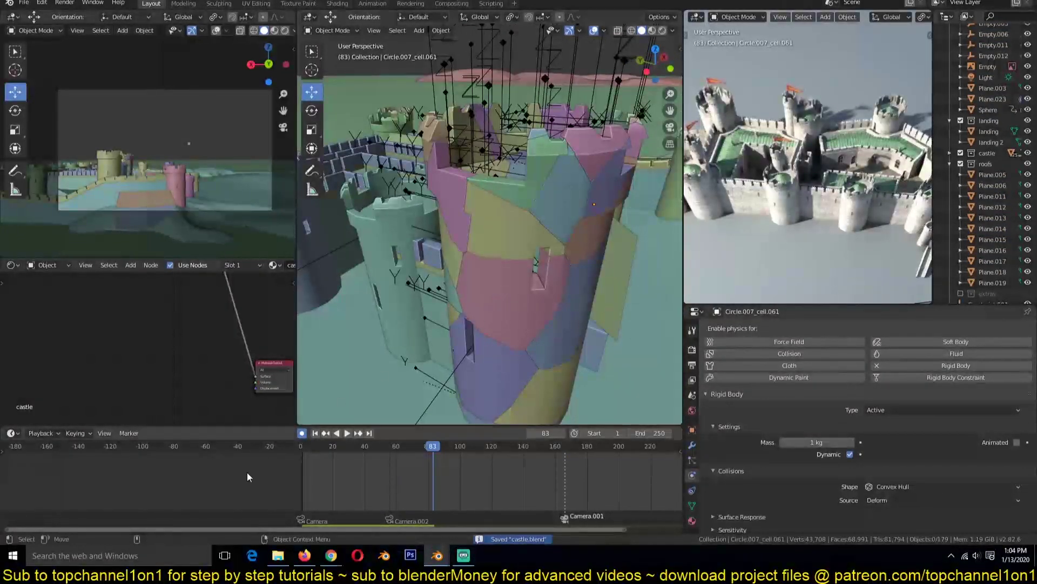
- Replay the launch and tower collapse from the start, and scrub back to frame 75
{"action": "key", "text": "shift+Left"}
{"action": "key", "text": "space"}
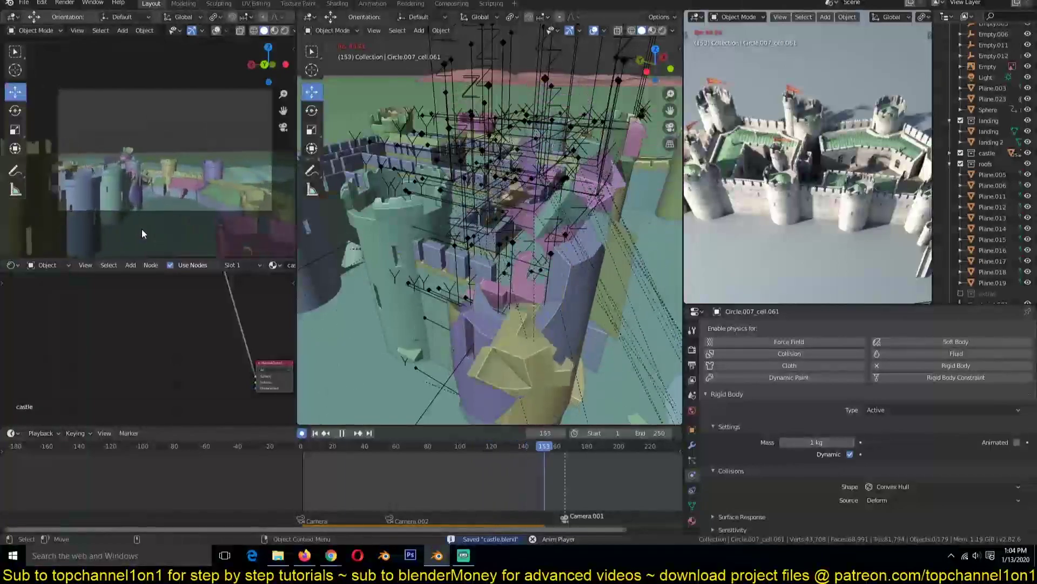
{"action": "key", "text": "Escape"}
{"action": "key", "text": "space"}
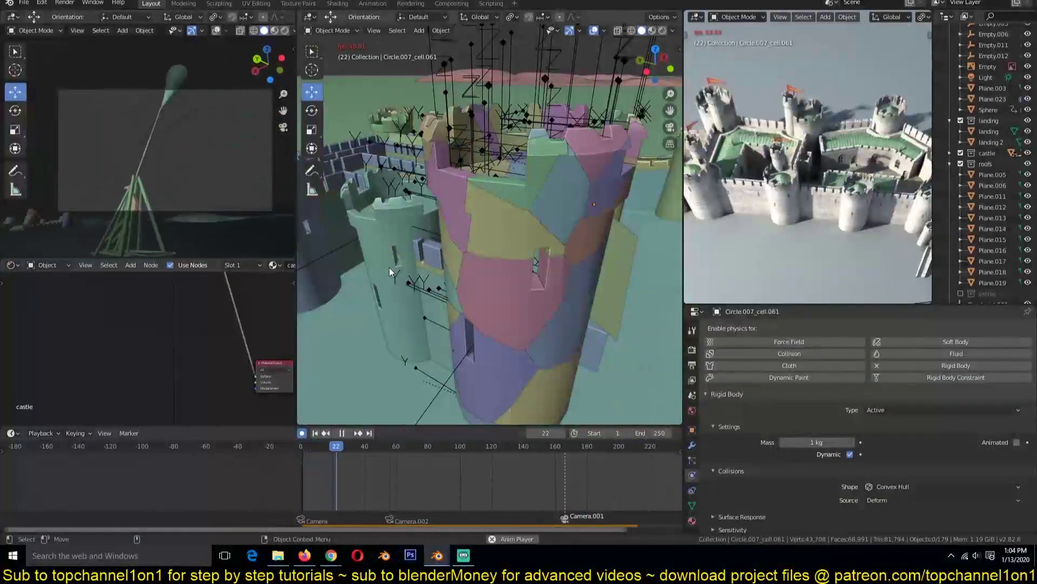
{"action": "key", "text": "Escape"}
{"action": "key", "text": "space"}
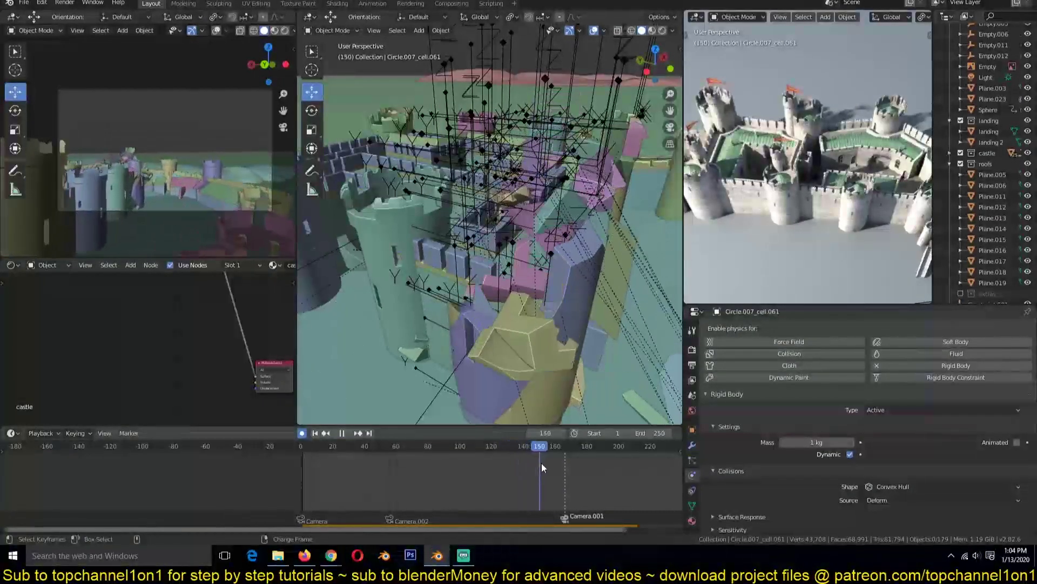
{"action": "left_click_drag", "start_coordinate": [560, 462], "coordinate": [420, 461]}
{"action": "key", "text": "space"}
- Watch the collapse from the tower's other side, stopping at frame 183 to examine the fragments left hanging
{"action": "middle_click_drag", "start_coordinate": [513, 336], "coordinate": [438, 329]}
{"action": "key", "text": "shift+Left"}
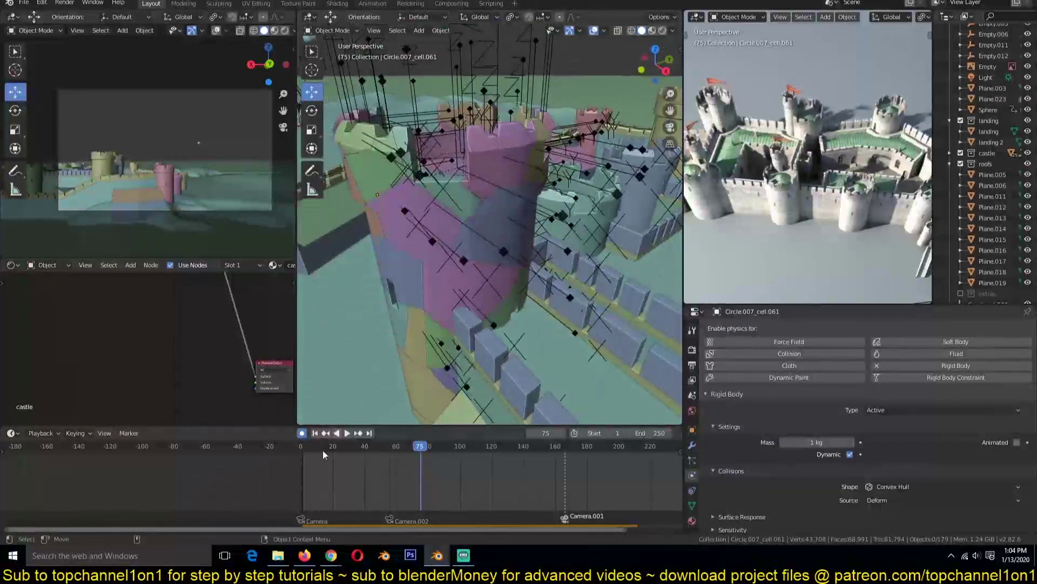
{"action": "key", "text": "space"}
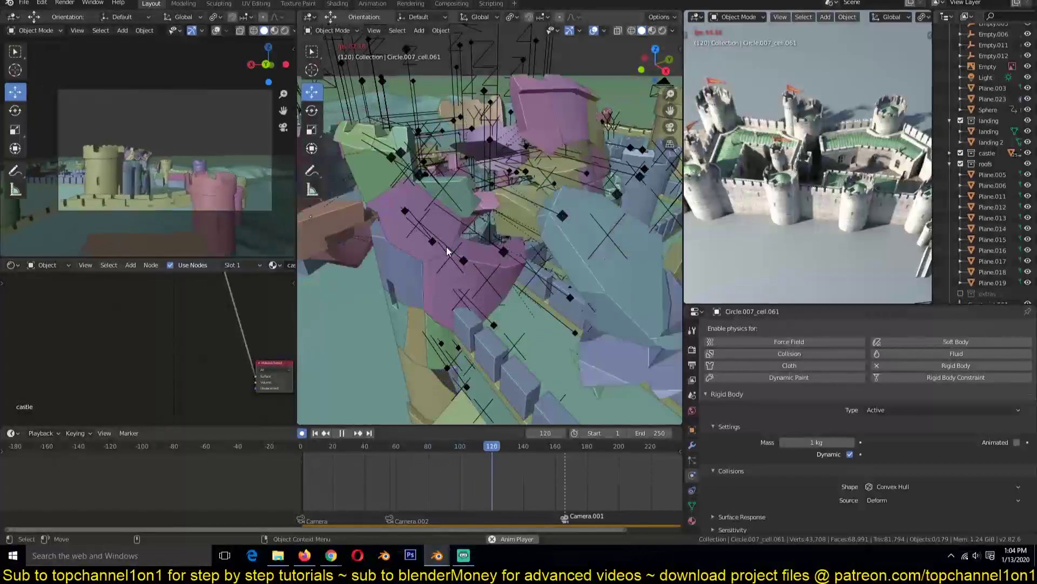
{"action": "key", "text": "space"}
{"action": "middle_click_drag", "start_coordinate": [445, 219], "coordinate": [498, 193]}
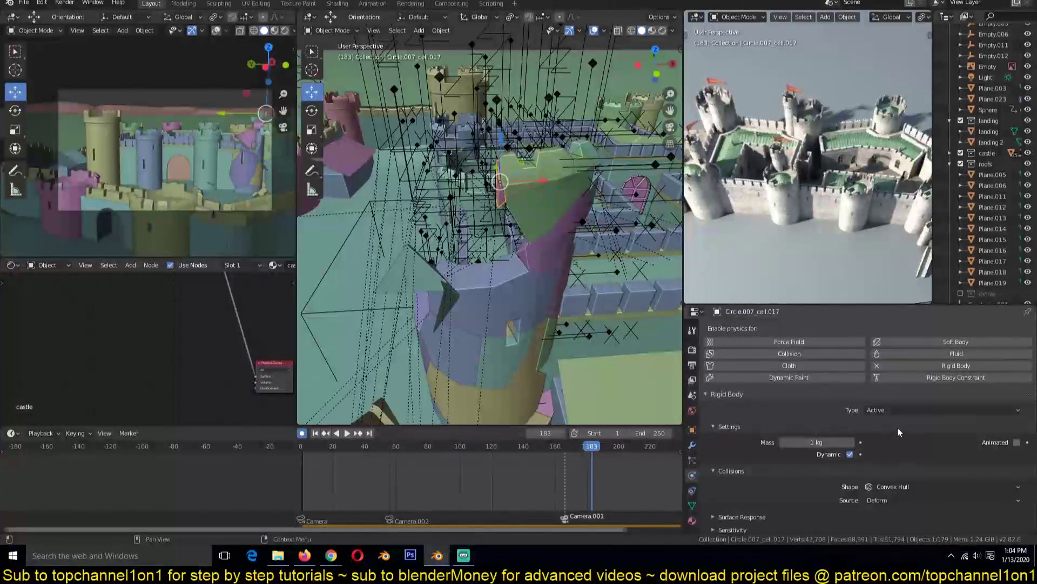
- Set the rigid body type to Active for the large green fragment and for the yellow-green battlement fragment above it
{"action": "left_click", "coordinate": [552, 216]}
{"action": "left_click", "coordinate": [917, 410]}
{"action": "left_click", "coordinate": [917, 421]}
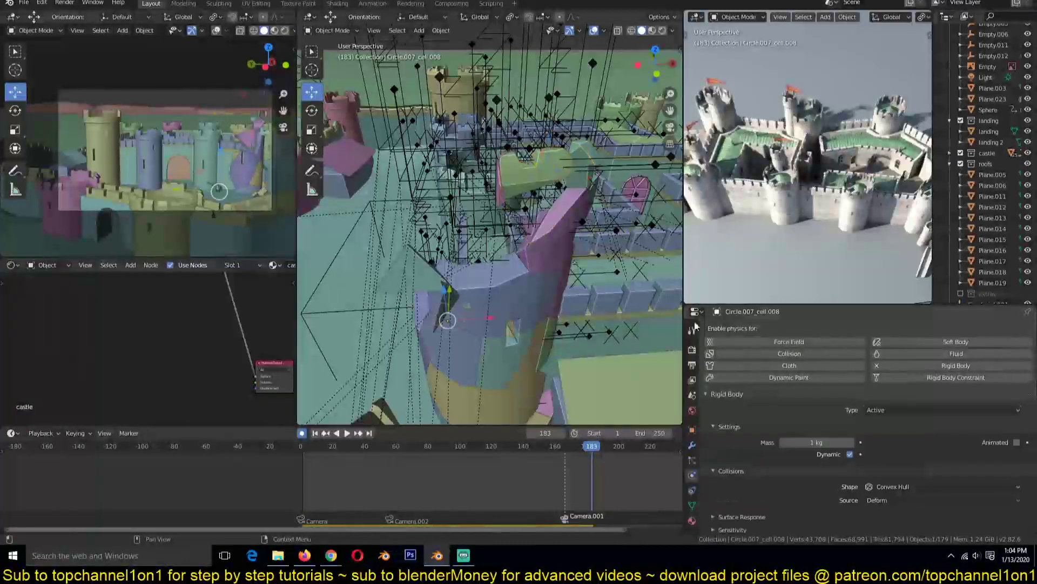
{"action": "left_click", "coordinate": [543, 184]}
{"action": "left_click", "coordinate": [892, 411]}
{"action": "left_click", "coordinate": [895, 422]}
- Set the rigid body type of the upper purple fragment on the broken tower to Active
{"action": "middle_click_drag", "start_coordinate": [495, 180], "coordinate": [513, 141]}
{"action": "left_click", "coordinate": [513, 142]}
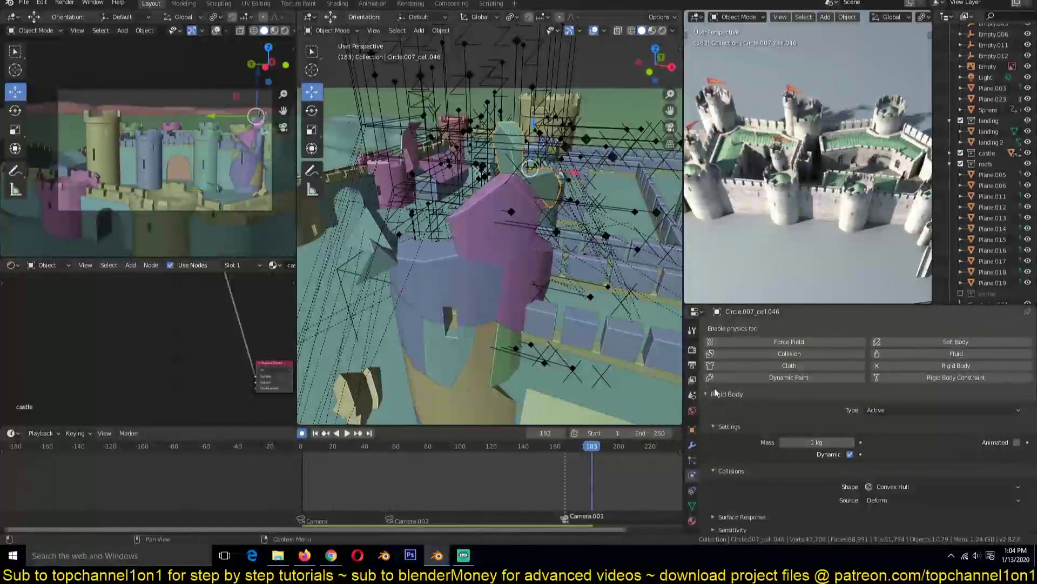
{"action": "left_click", "coordinate": [486, 244]}
{"action": "left_click", "coordinate": [888, 409]}
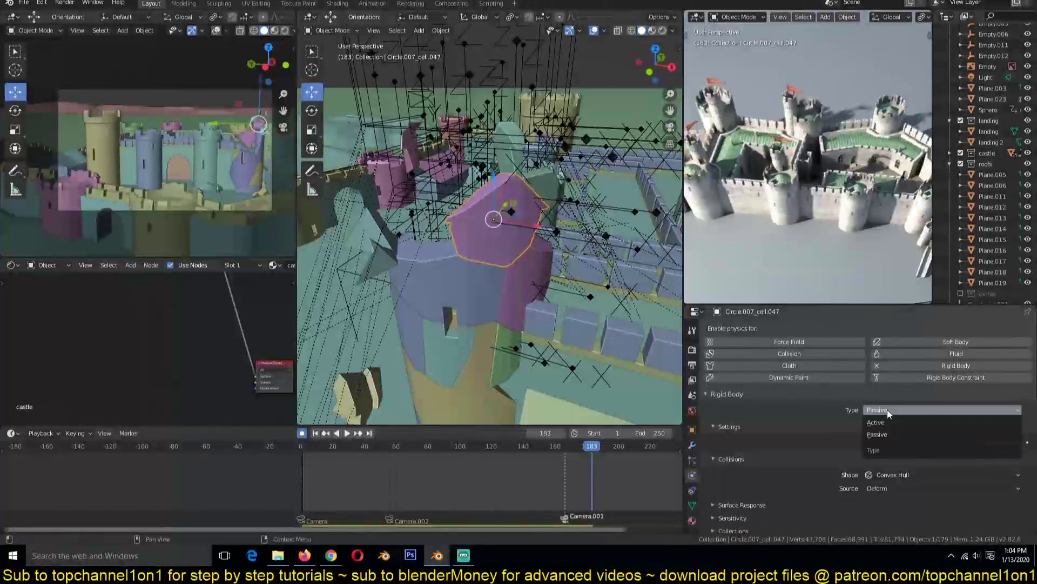
{"action": "left_click", "coordinate": [890, 420]}
- Check the neighbouring fragments and set the purple fragment beside the battlement wall to the Active rigid body type
{"action": "middle_click_drag", "start_coordinate": [475, 254], "coordinate": [429, 227]}
{"action": "left_click", "coordinate": [428, 227]}
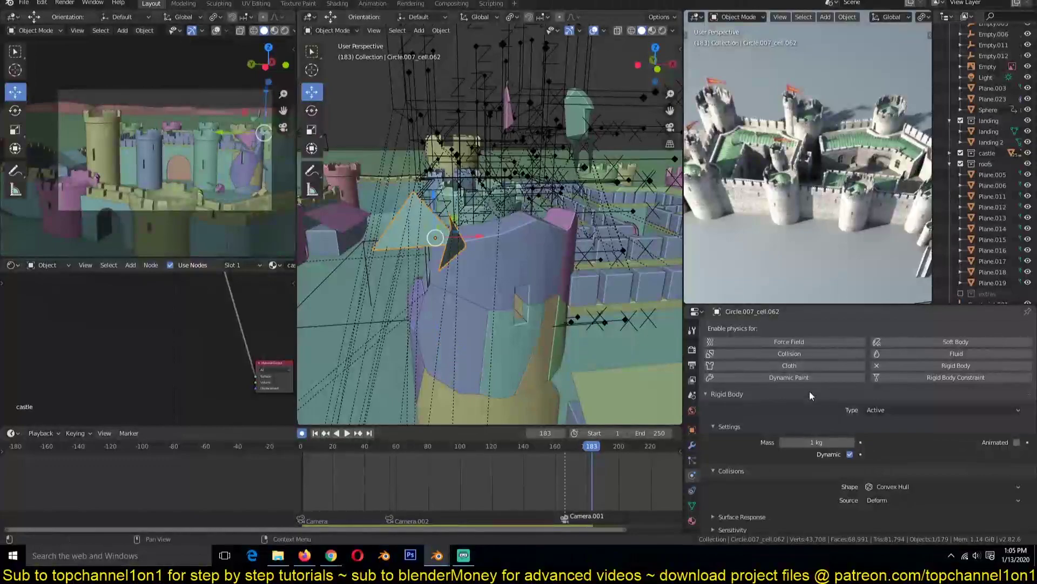
{"action": "middle_click_drag", "start_coordinate": [544, 280], "coordinate": [504, 219]}
{"action": "middle_click_drag", "start_coordinate": [491, 266], "coordinate": [566, 293]}
{"action": "left_click", "coordinate": [889, 405]}
{"action": "middle_click_drag", "start_coordinate": [535, 324], "coordinate": [500, 293]}
{"action": "left_click", "coordinate": [512, 275]}
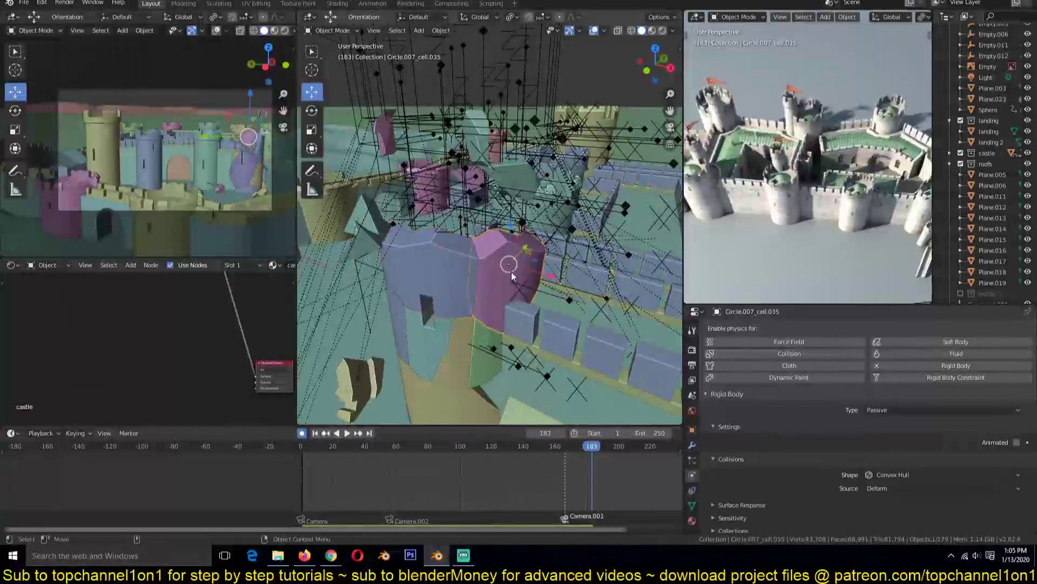
{"action": "left_click", "coordinate": [870, 410]}
{"action": "left_click", "coordinate": [874, 420]}
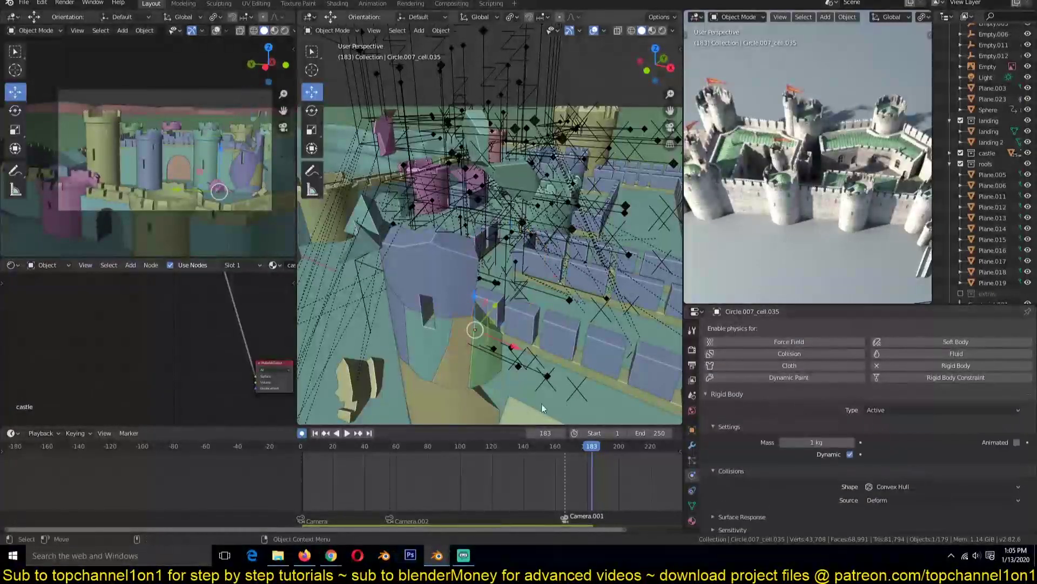
- Replay the collapse from the first frame to frame 242 with the loosened fragments and save the file
{"action": "key", "text": "shift+Left"}
{"action": "key", "text": "space"}
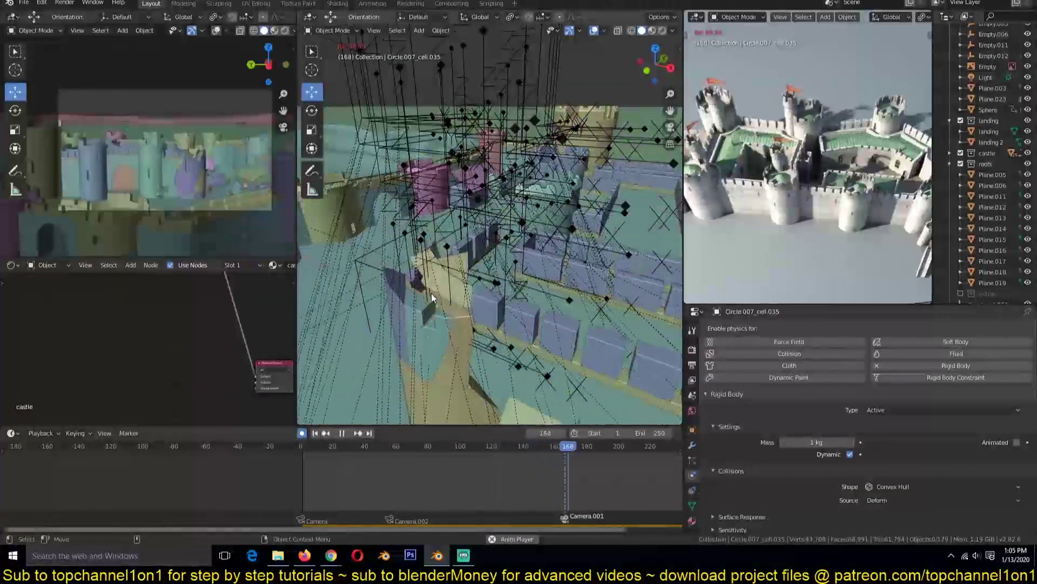
{"action": "key", "text": "space"}
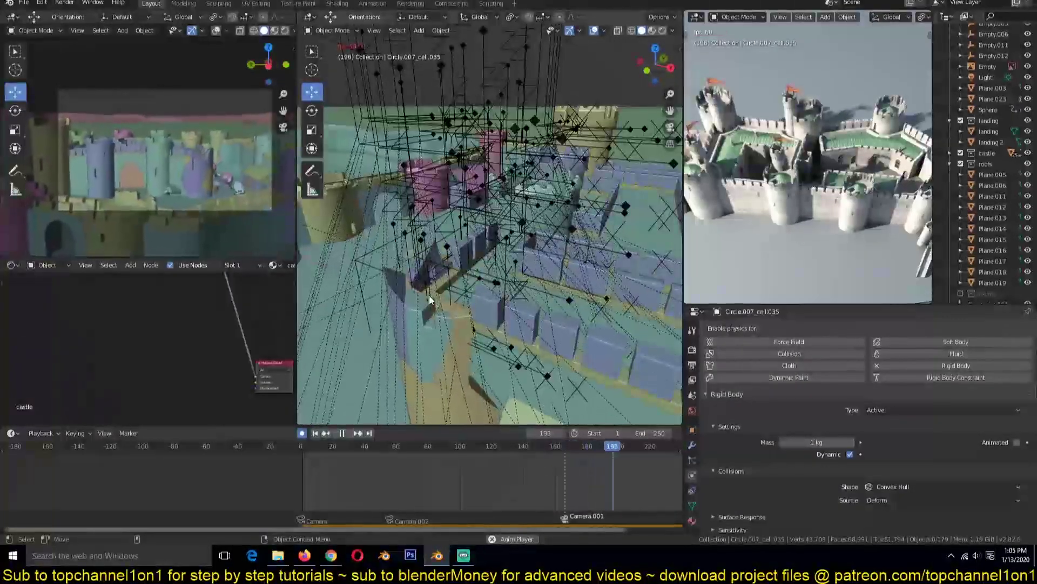
{"action": "key", "text": "space"}
{"action": "key", "text": "space"}
{"action": "key", "text": "space"}
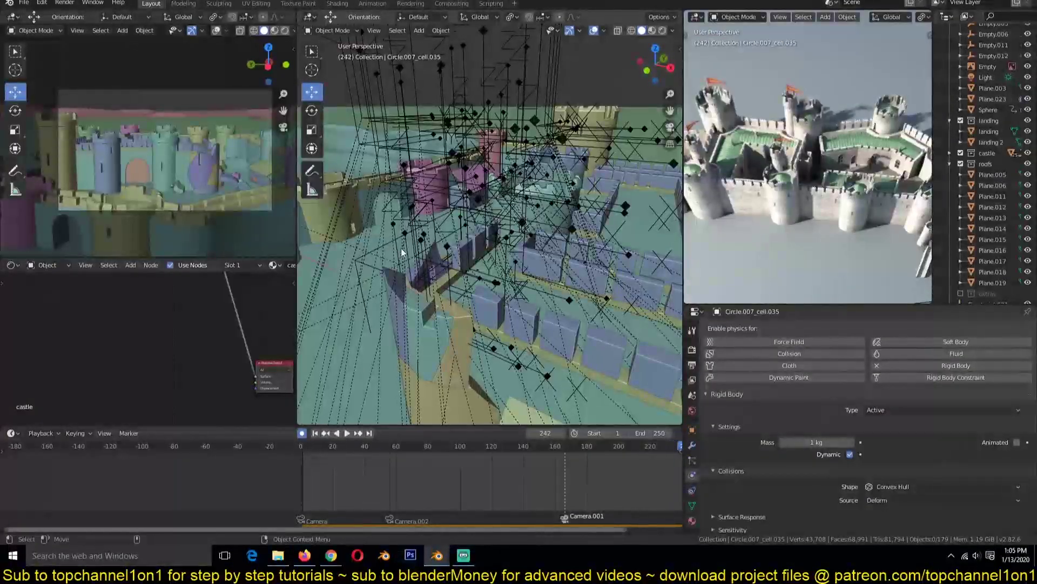
{"action": "key", "text": "ctrl+s"}
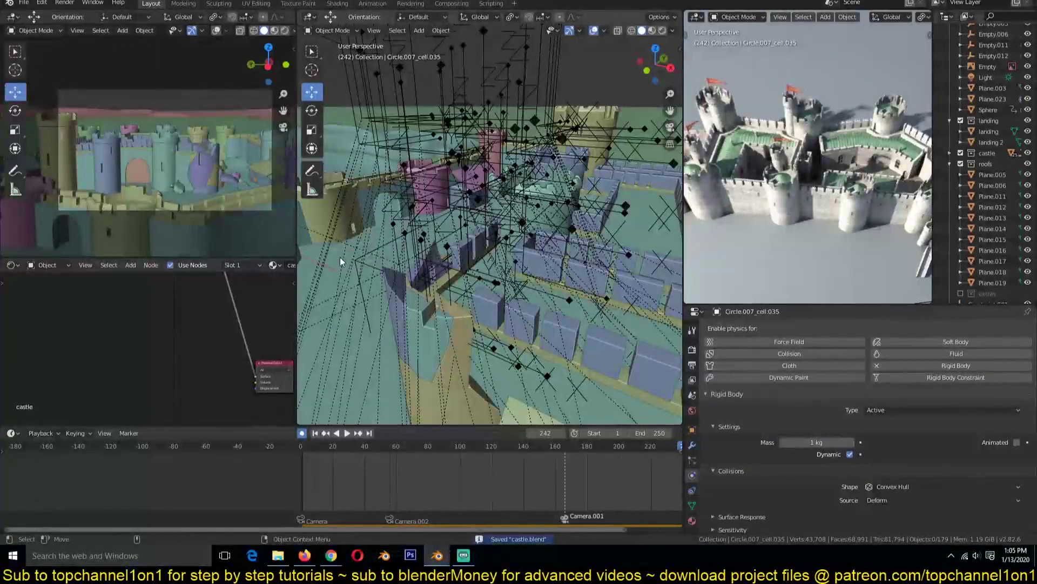
- Play the shot from frame 0 in a wider view of the castle and save the file
{"action": "left_click", "coordinate": [294, 469]}
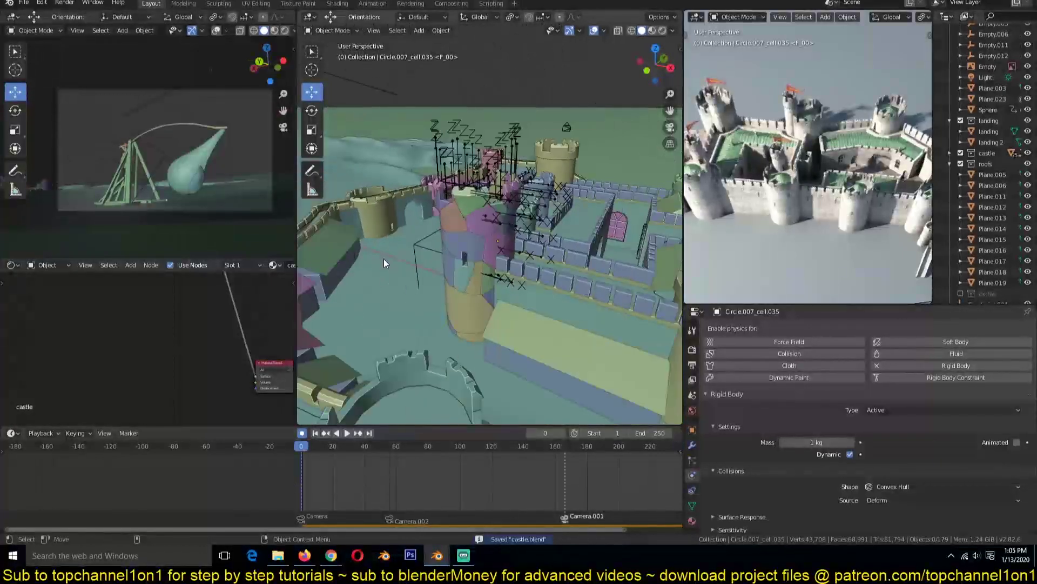
{"action": "scroll", "coordinate": [384, 264], "scroll_direction": "down", "scroll_amount": 5}
{"action": "key", "text": "space"}
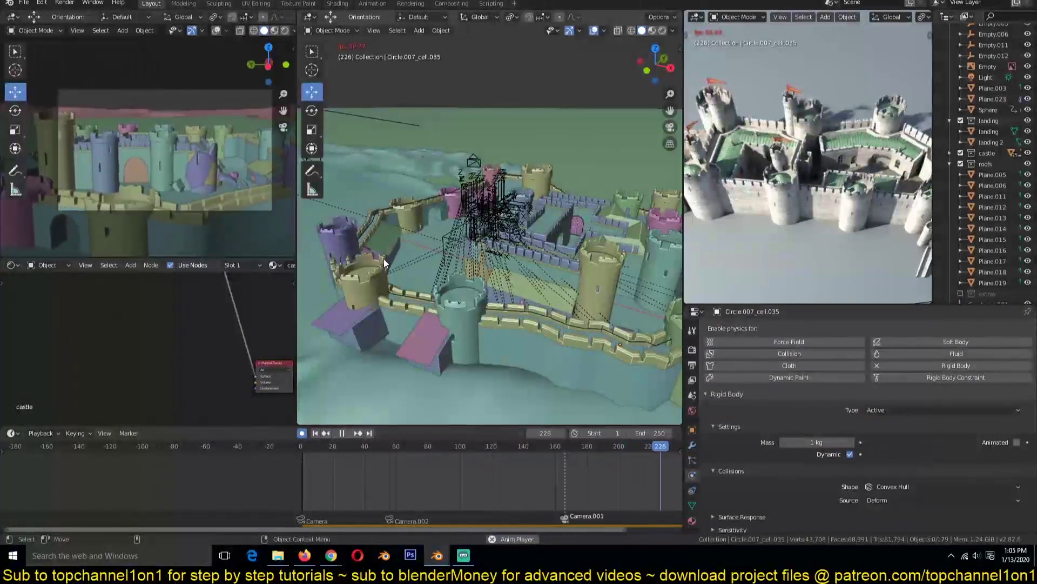
{"action": "key", "text": "Escape"}
{"action": "scroll", "coordinate": [431, 220], "scroll_direction": "down", "scroll_amount": 5}
{"action": "key", "text": "ctrl+s"}
- Watch the simulation from a distant view of the whole landscape, stopping at frame 193
{"action": "middle_click_drag", "start_coordinate": [430, 220], "coordinate": [494, 272]}
{"action": "scroll", "coordinate": [539, 243], "scroll_direction": "up", "scroll_amount": 5}
{"action": "key", "text": "space"}
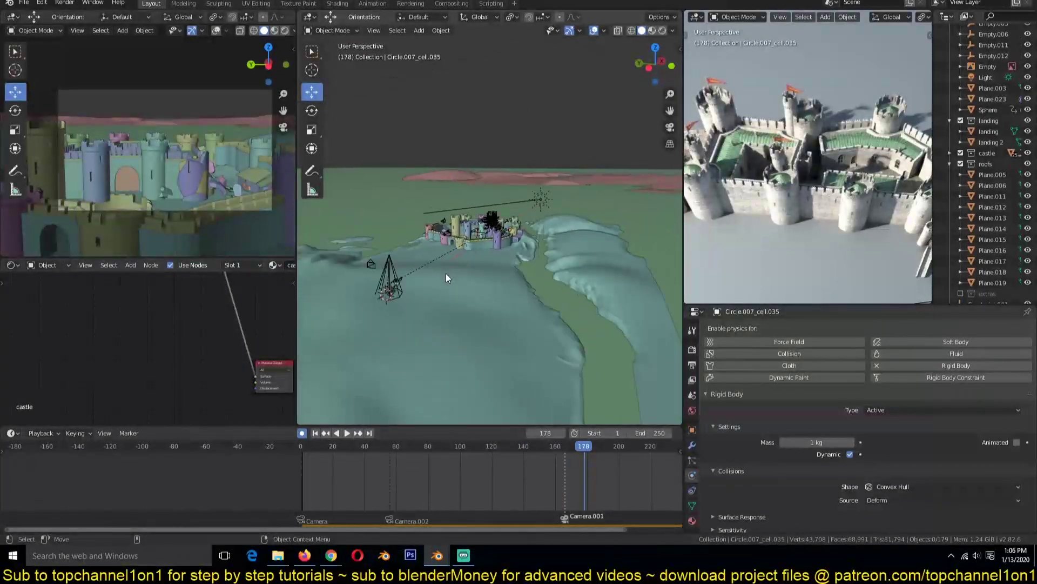
{"action": "key", "text": "space"}
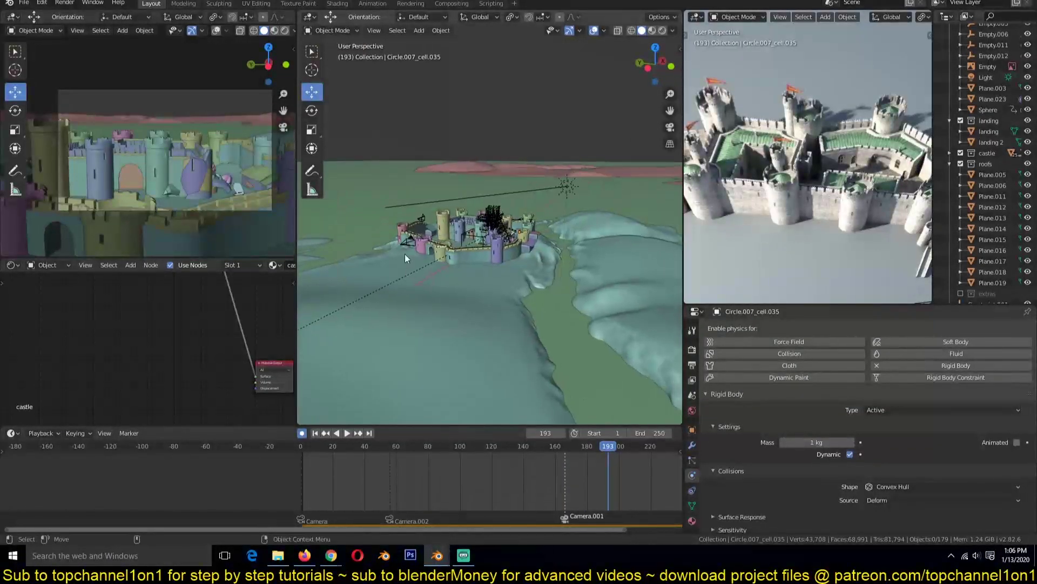
- Select Camera.001 and keyframe its position at frame 161 with a move in place
{"action": "left_click", "coordinate": [403, 251]}
{"action": "left_click", "coordinate": [557, 504]}
{"action": "key", "text": "g"}
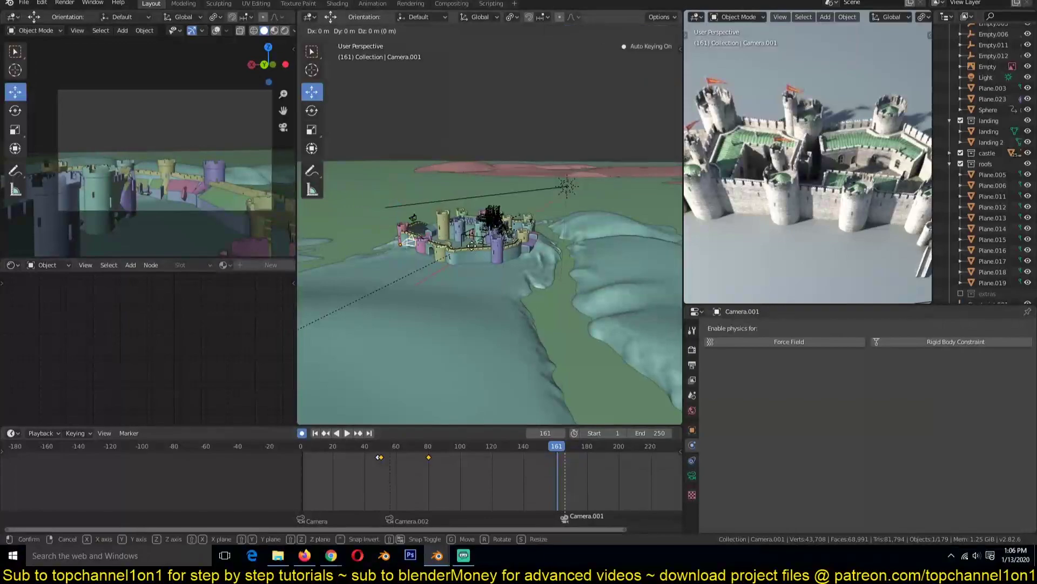
{"action": "left_click", "coordinate": [472, 245]}
- At frame 241, move Camera.001 in top view by about 5.64 m along X and -8.04 m along Y
{"action": "scroll", "coordinate": [663, 478], "scroll_direction": "down", "scroll_amount": 3}
{"action": "left_click", "coordinate": [557, 469]}
{"action": "key", "text": "KP_7"}
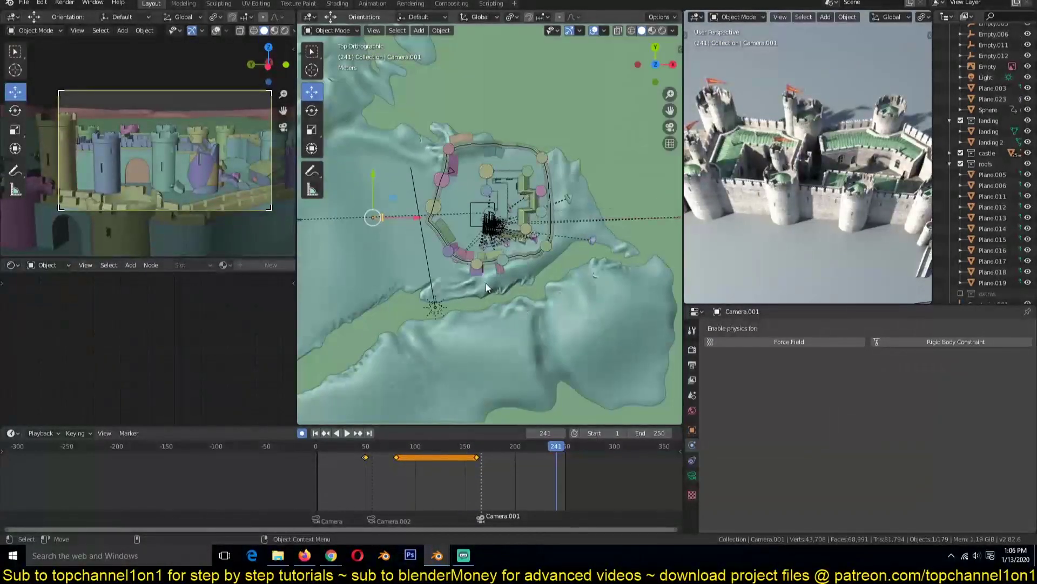
{"action": "key", "text": "g"}
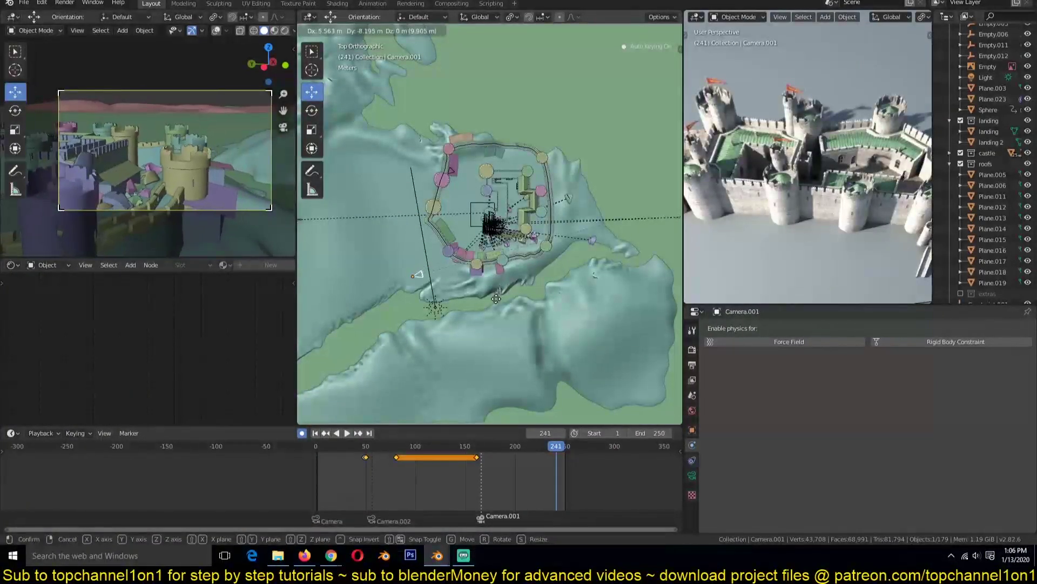
{"action": "left_click", "coordinate": [497, 297]}
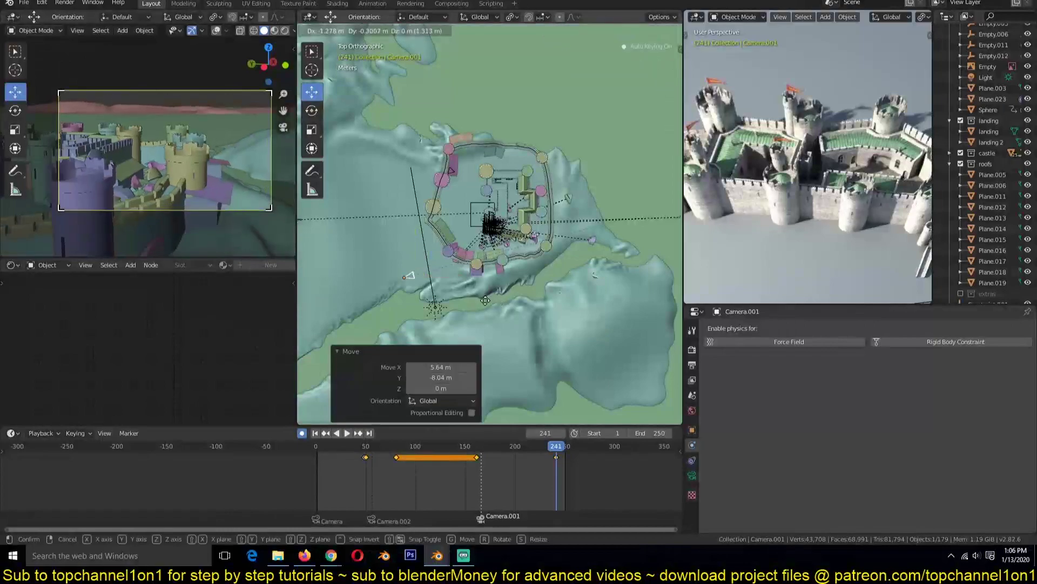
- Play the new Camera.001 movement from the start and stop at frame 235
{"action": "key", "text": "space"}
{"action": "left_click", "coordinate": [288, 478]}
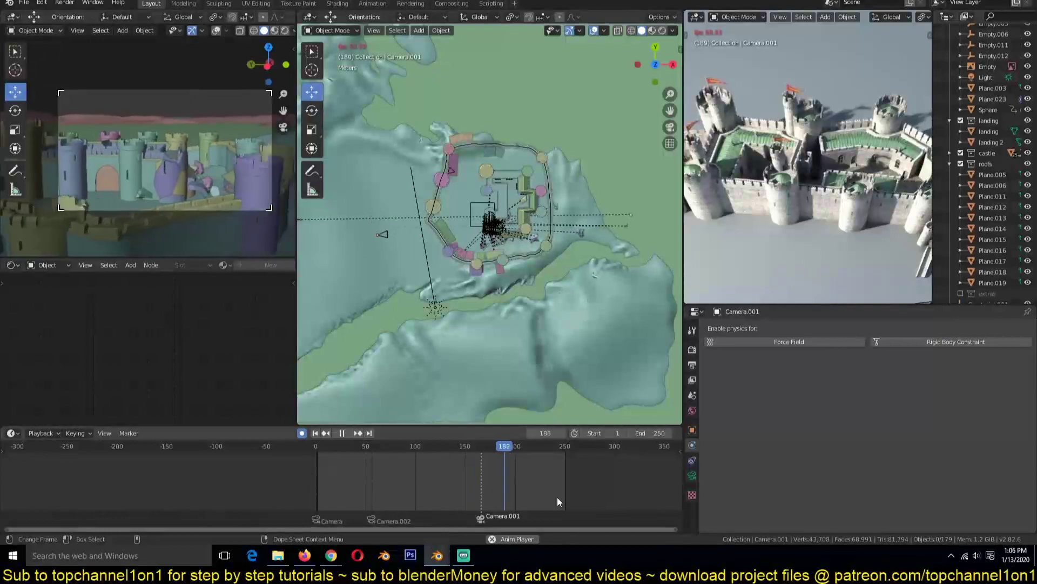
{"action": "key", "text": "space"}
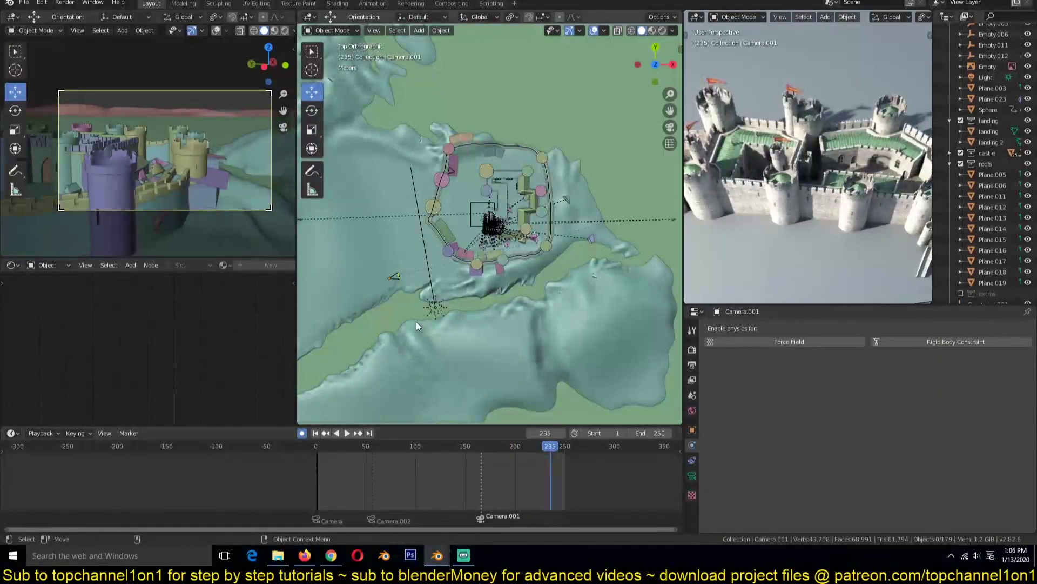
- At frame 161, move Camera.001 in top view by about 5.45 m along X and 3.38 m along Y
{"action": "middle_click_drag", "start_coordinate": [416, 322], "coordinate": [472, 250]}
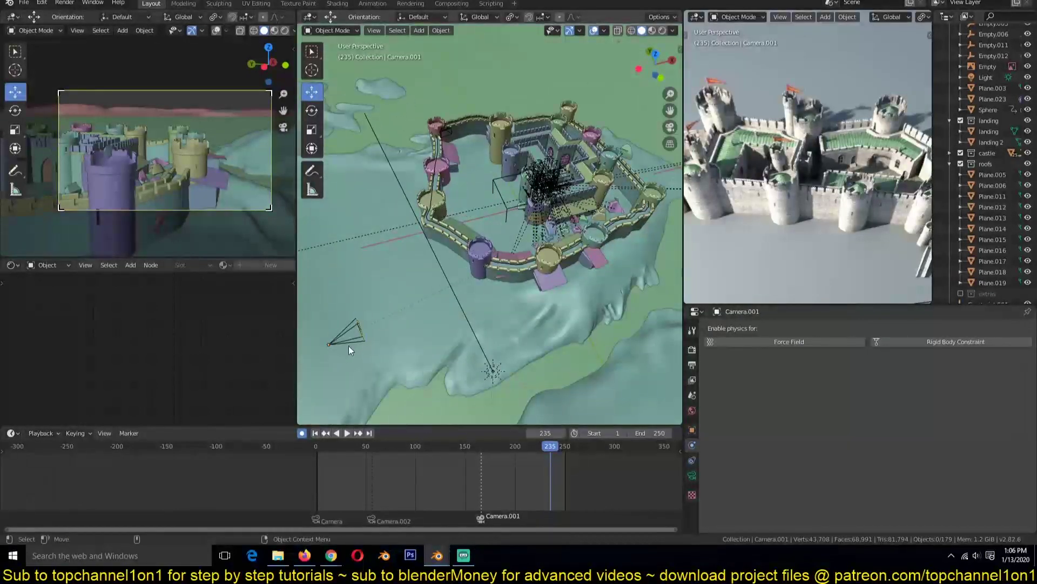
{"action": "left_click", "coordinate": [335, 342]}
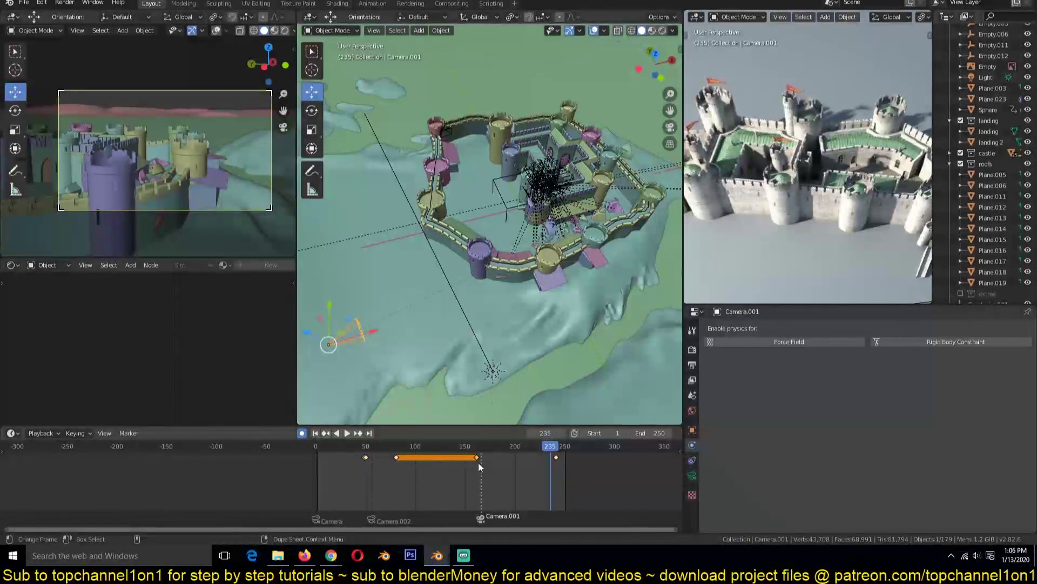
{"action": "left_click", "coordinate": [478, 457]}
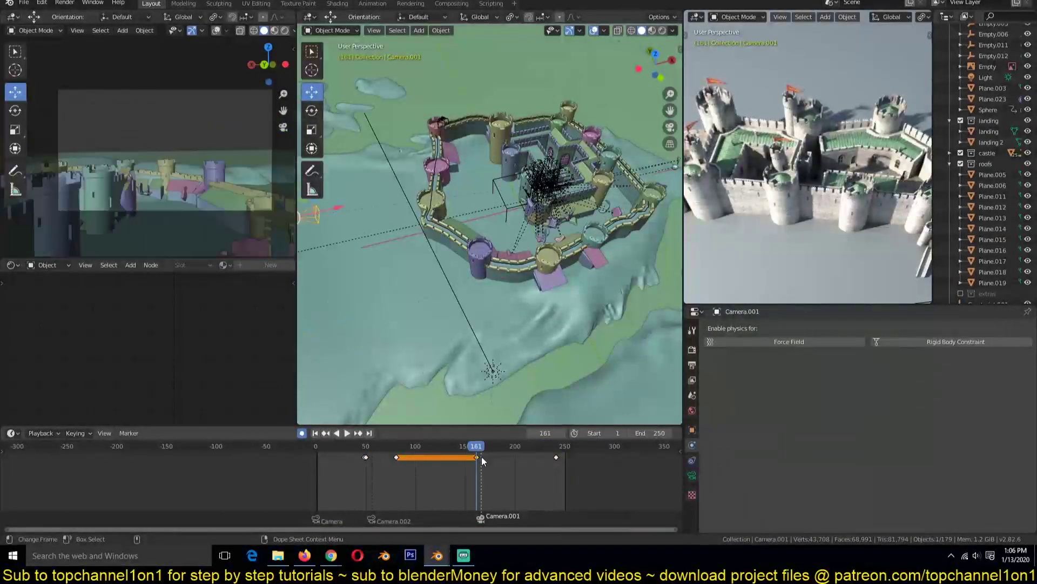
{"action": "key", "text": "KP_7"}
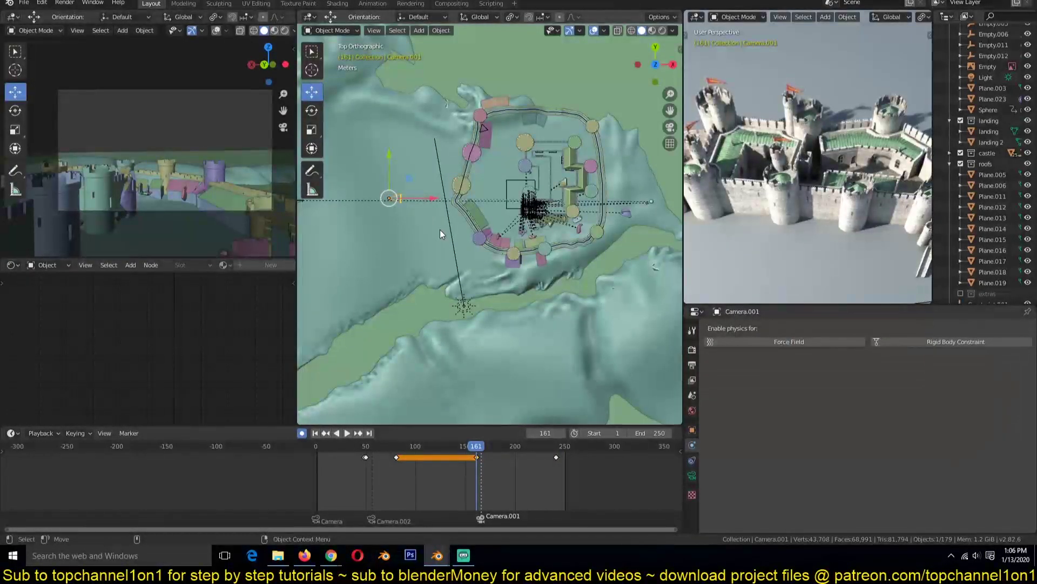
{"action": "key", "text": "g"}
{"action": "left_click", "coordinate": [488, 195]}
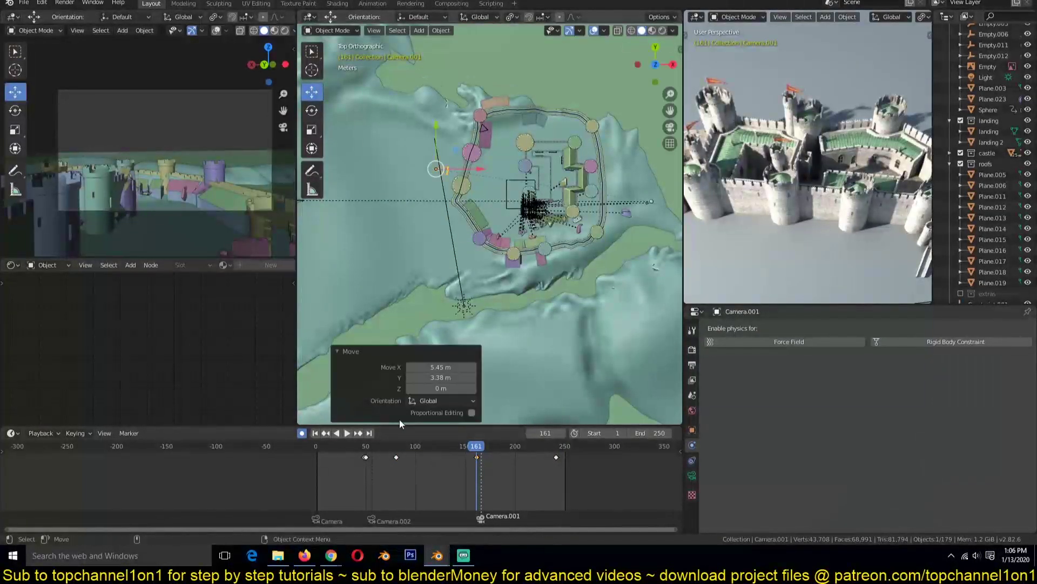
- Play the revised camera path, shift the Camera.001 marker to about frame 150 and replay the switch up to frame 193
{"action": "key", "text": "space"}
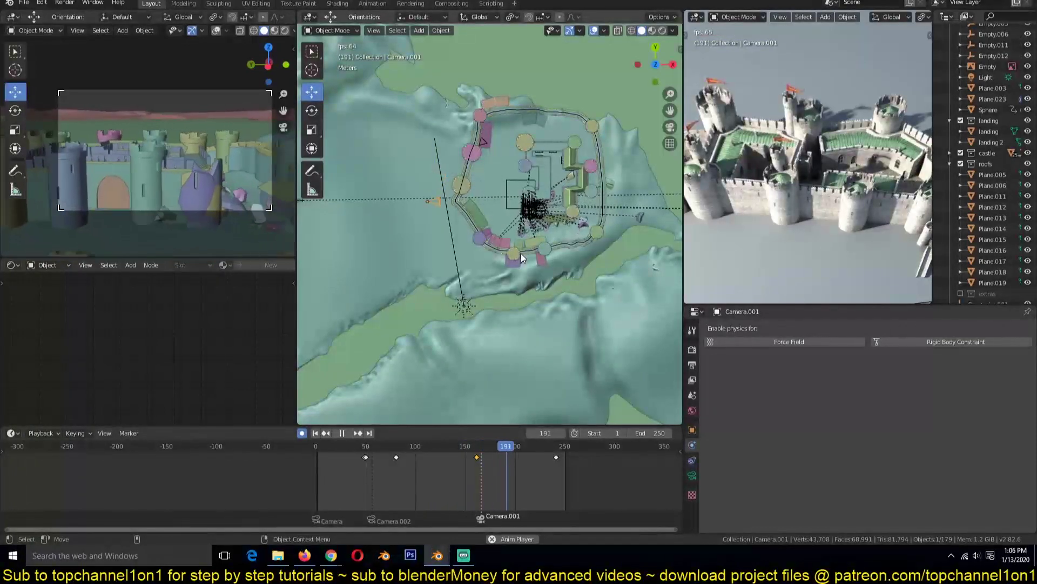
{"action": "key", "text": "space"}
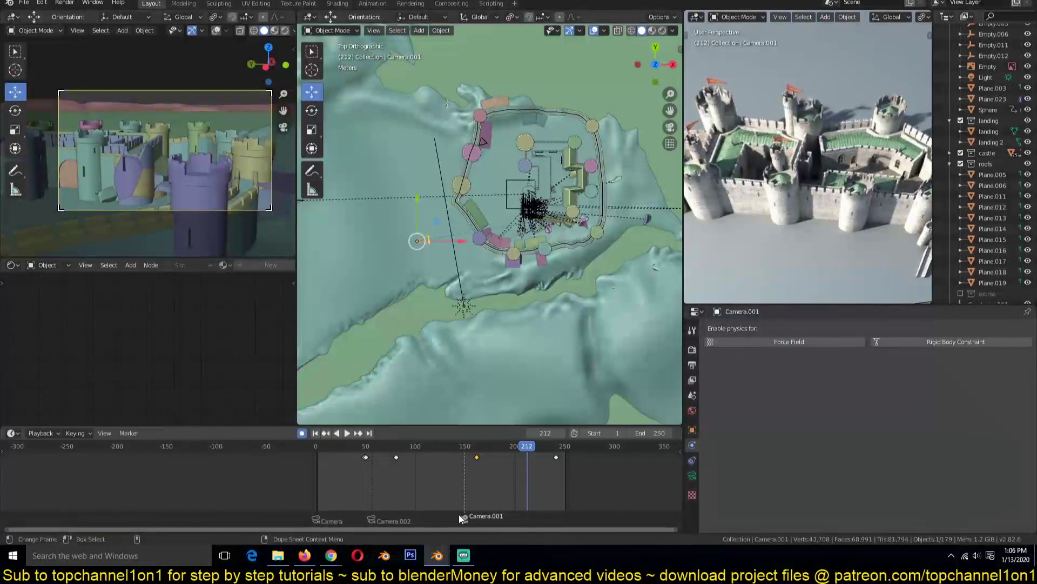
{"action": "left_click", "coordinate": [414, 472]}
{"action": "key", "text": "space"}
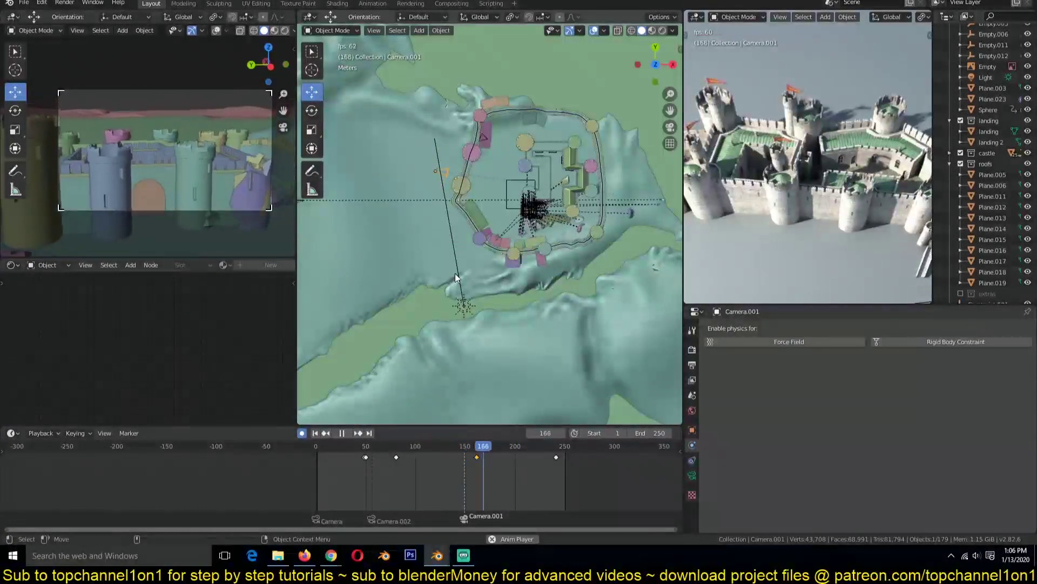
{"action": "key", "text": "space"}
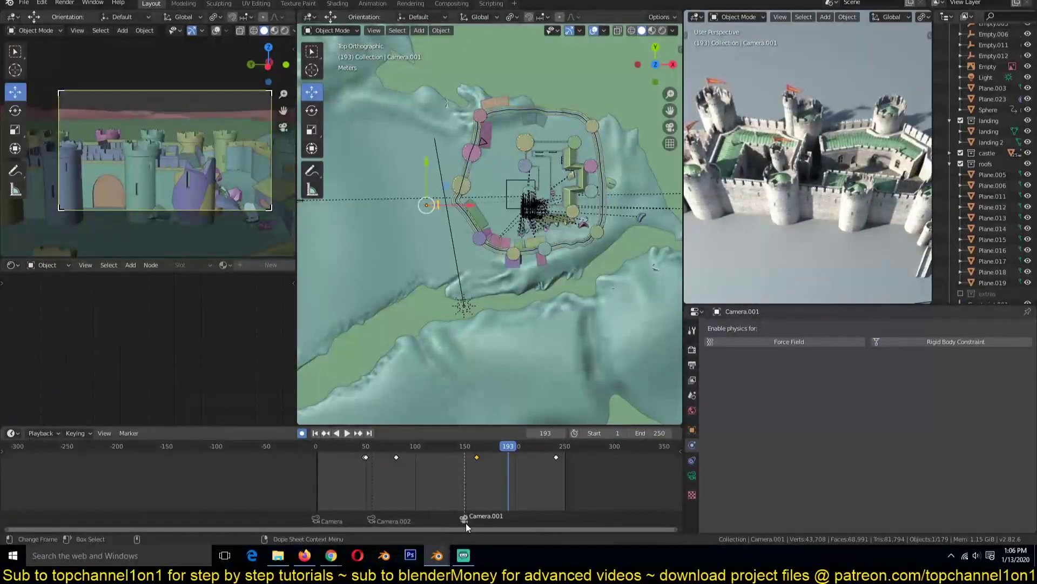
- Move the Camera.001 marker to about frame 158 and play the shot to around frame 239
{"action": "left_click_drag", "start_coordinate": [465, 519], "coordinate": [482, 518]}
{"action": "key", "text": "space"}
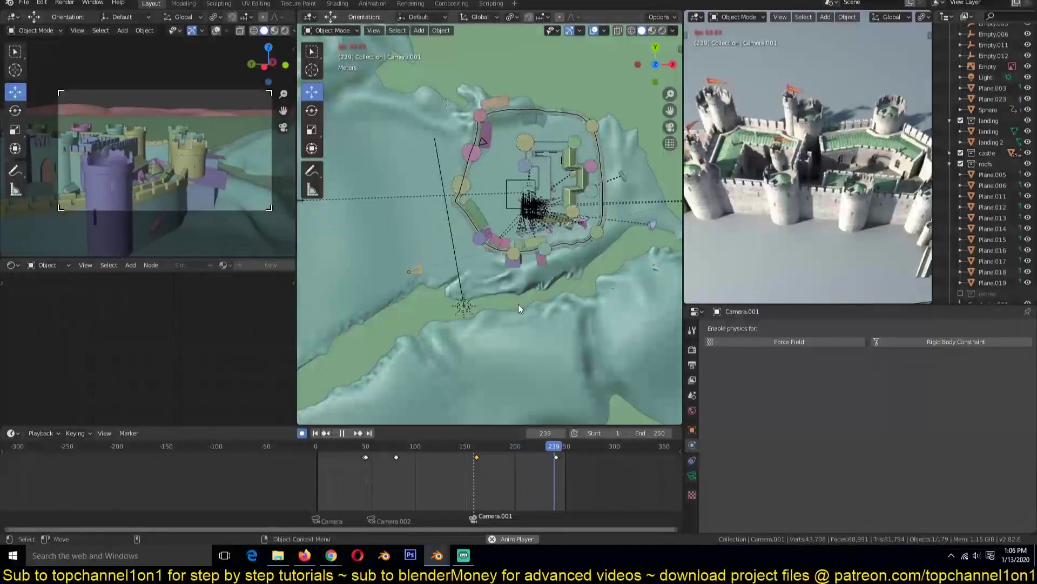
{"action": "key", "text": "space"}
- Move the last Camera.001 keyframe to about frame 257 and check the slower camera movement in playback
{"action": "left_click_drag", "start_coordinate": [559, 458], "coordinate": [576, 458]}
{"action": "key", "text": "space"}
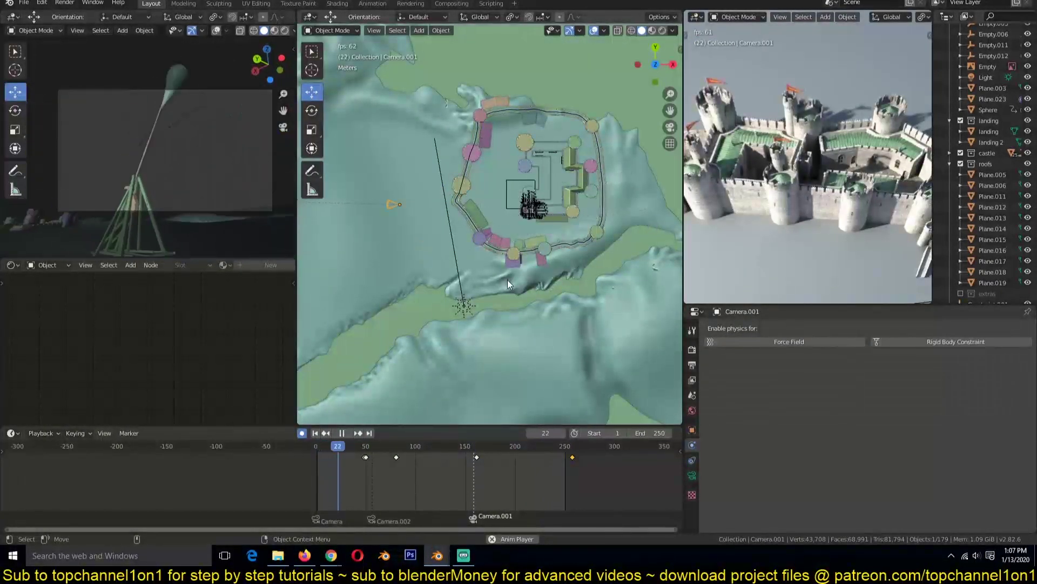
{"action": "key", "text": "space"}
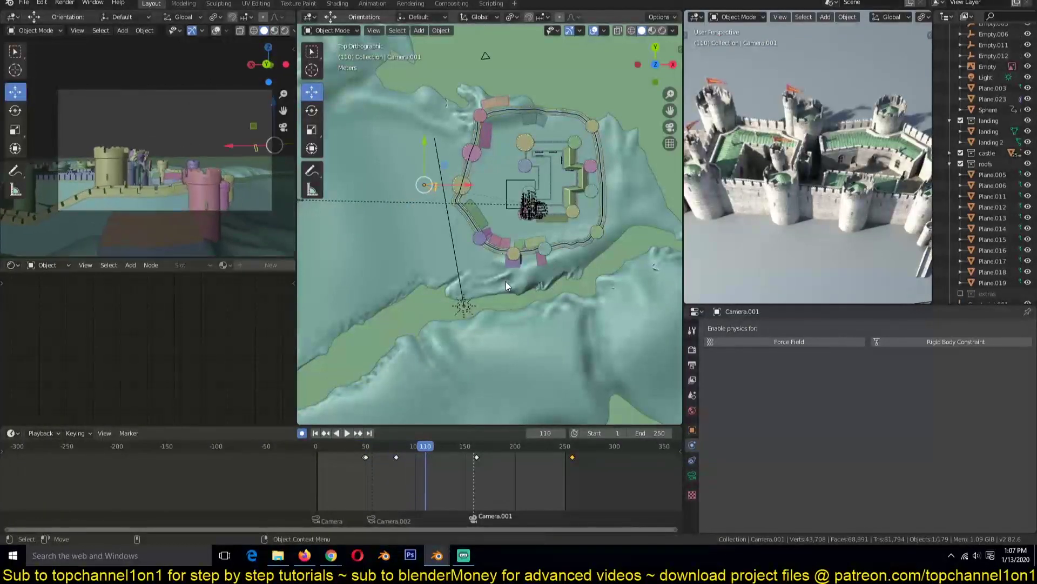
{"action": "key", "text": "space"}
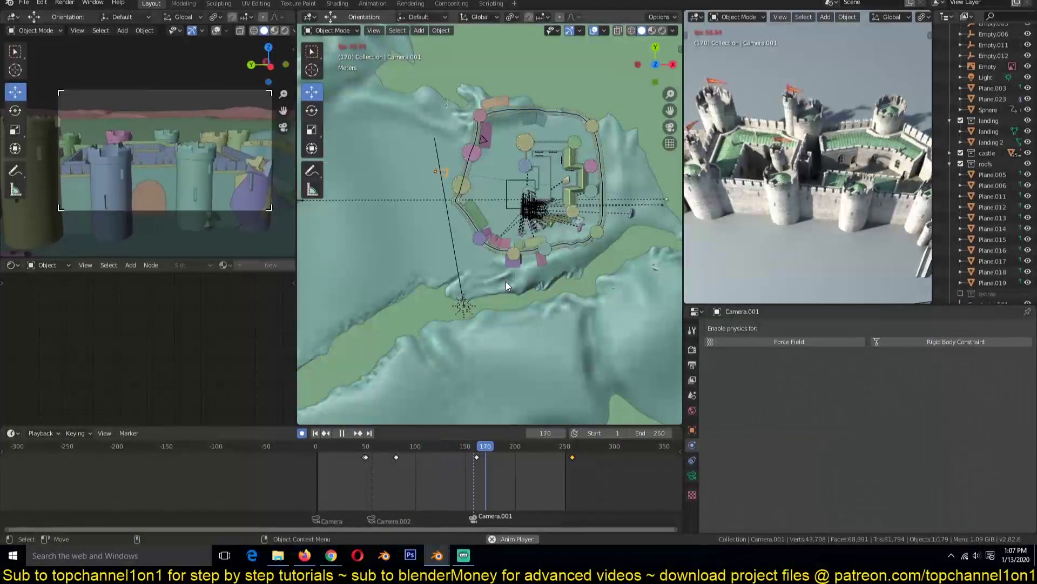
{"action": "key", "text": "space"}
- Insert a keyframe for Camera.001 at frame 188
{"action": "left_click", "coordinate": [477, 457]}
{"action": "left_click_drag", "start_coordinate": [512, 455], "coordinate": [503, 454]}
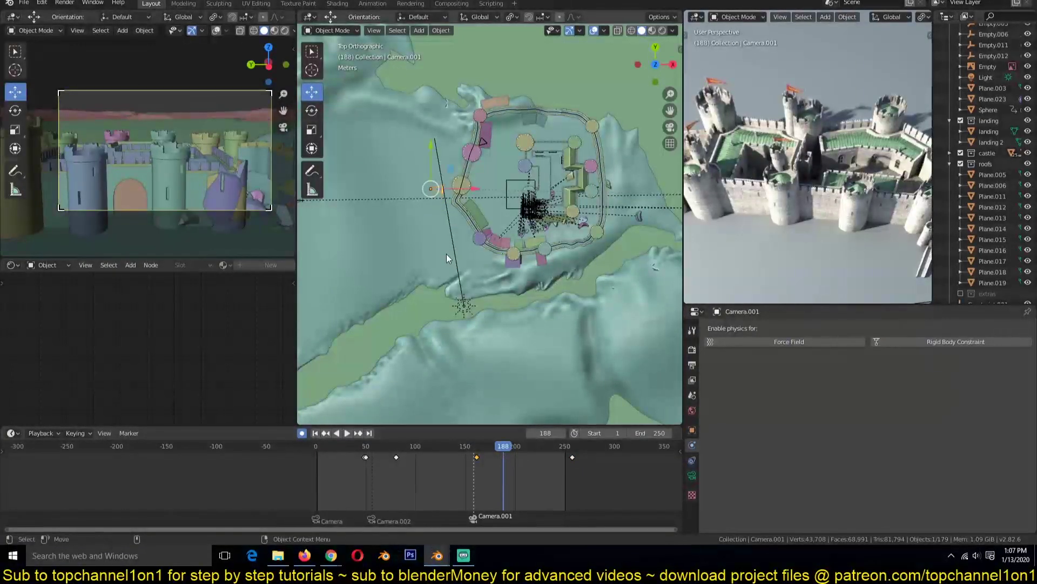
{"action": "key", "text": "i"}
{"action": "key", "text": "x"}
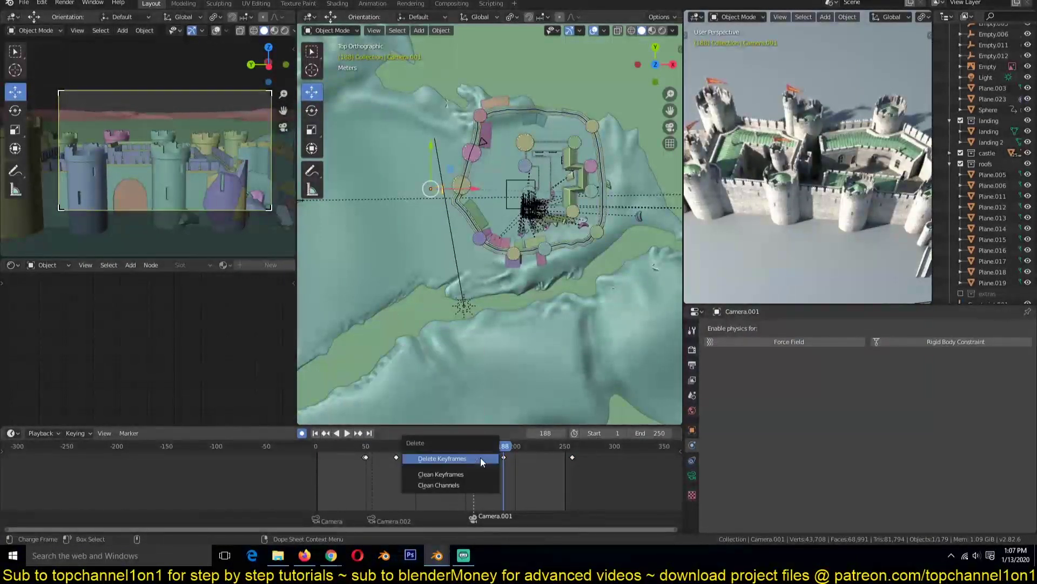
{"action": "left_click", "coordinate": [376, 511]}
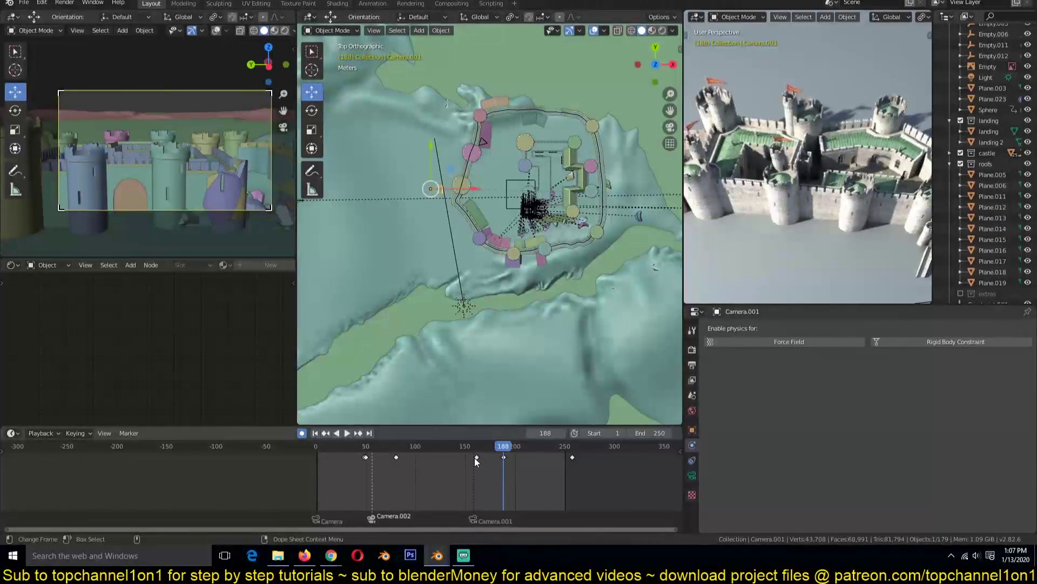
{"action": "key", "text": "ctrl+z"}
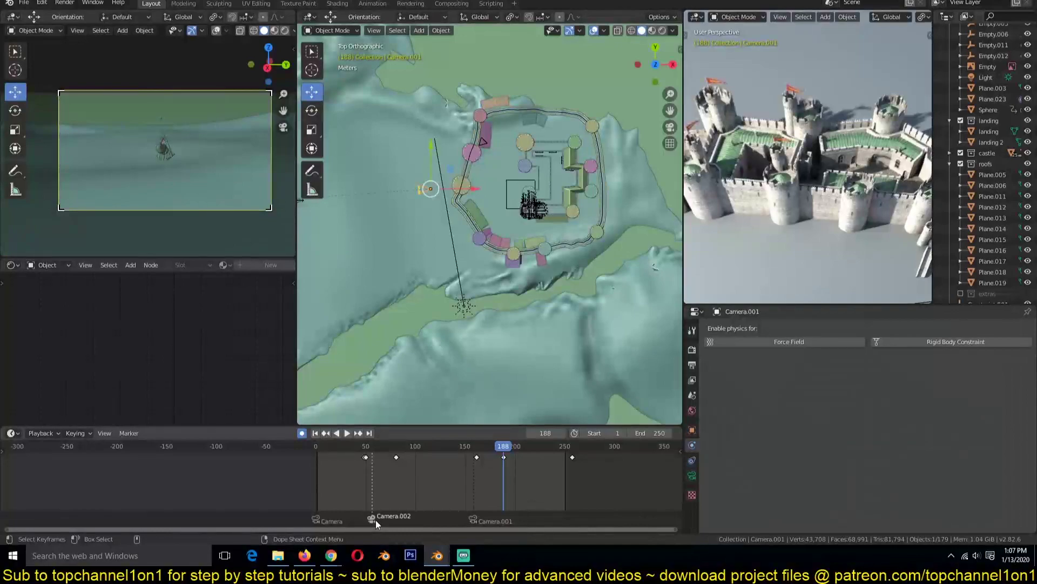
- Move the Camera.002 marker to about frame 85 and the Camera.001 marker to about frame 178, playing the shot to frame 219
{"action": "left_click_drag", "start_coordinate": [373, 517], "coordinate": [403, 513]}
{"action": "right_click_drag", "start_coordinate": [375, 500], "coordinate": [377, 498], "text": "shift"}
{"action": "left_click_drag", "start_coordinate": [377, 498], "coordinate": [305, 489]}
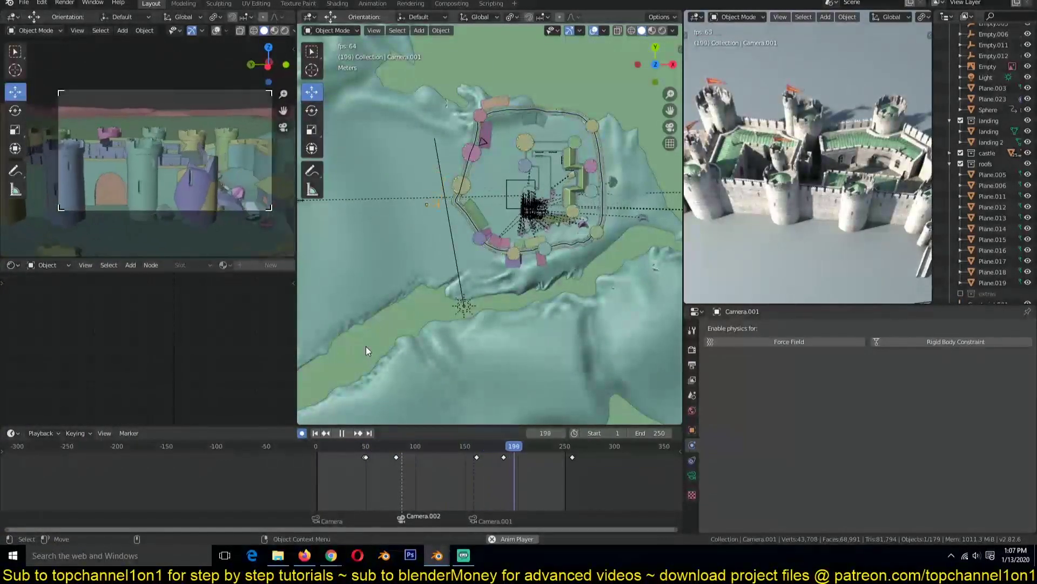
{"action": "left_click_drag", "start_coordinate": [476, 517], "coordinate": [501, 509]}
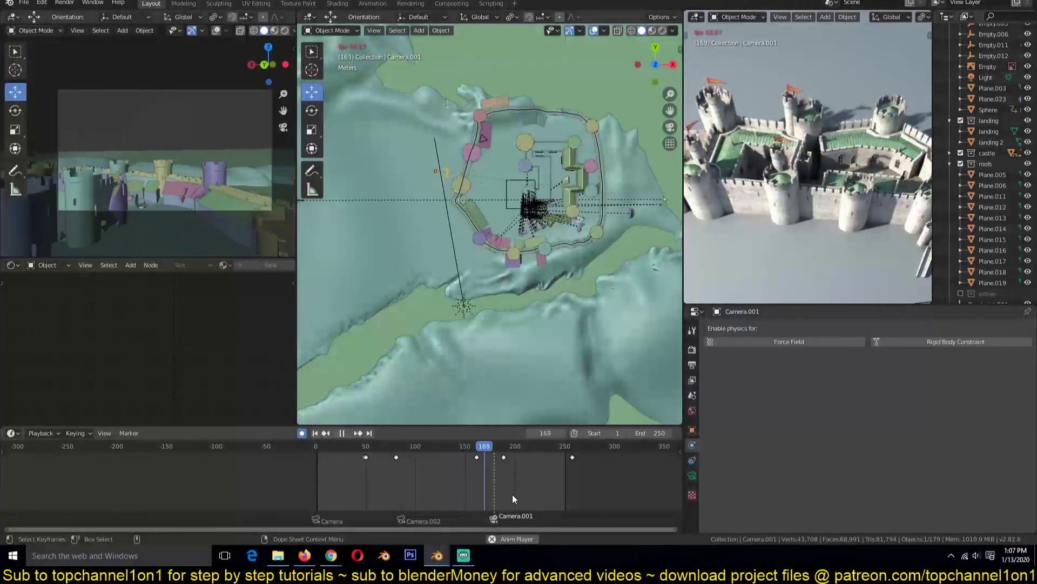
{"action": "key", "text": "space"}
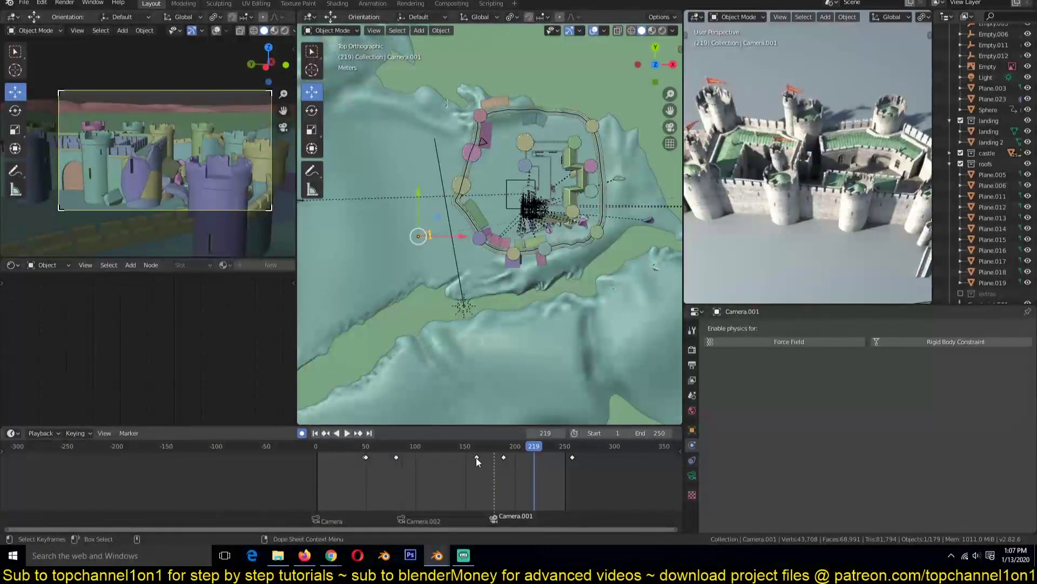
- Replay from the start, delay the Camera.002 marker to about frame 93 and check the new cut up to frame 239
{"action": "key", "text": "shift+Left"}
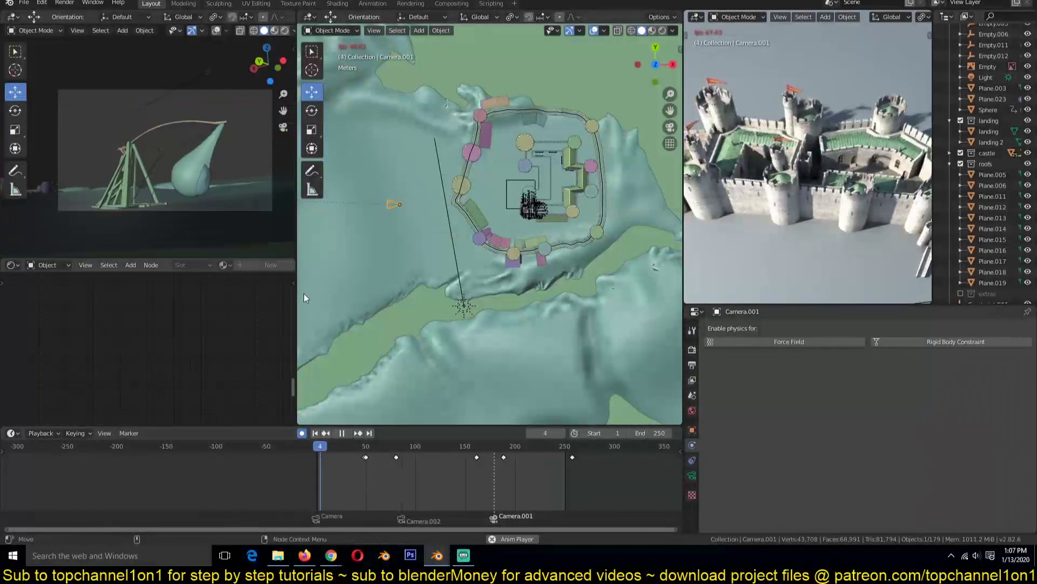
{"action": "key", "text": "space"}
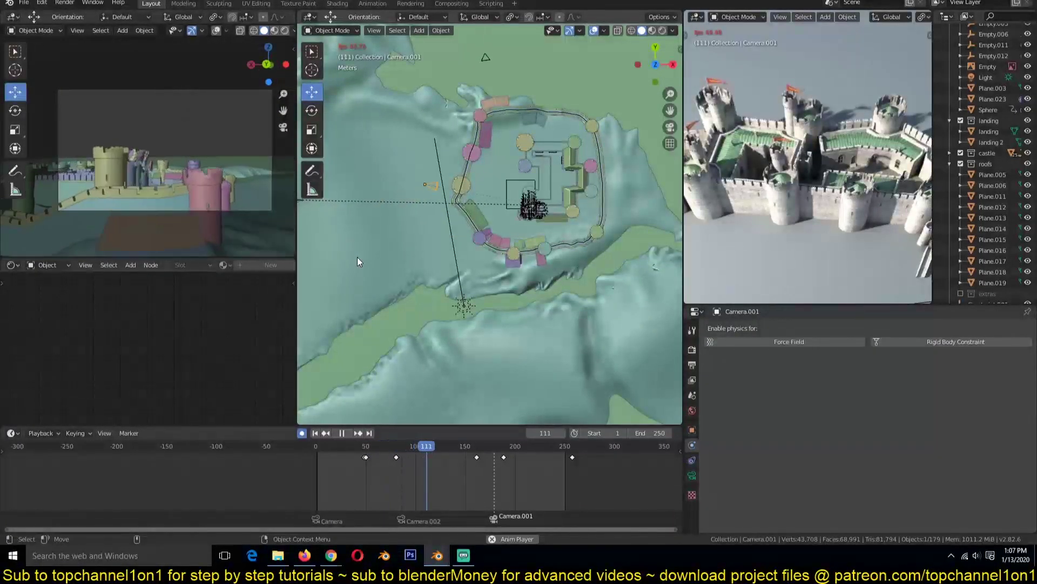
{"action": "key", "text": "space"}
{"action": "left_click_drag", "start_coordinate": [405, 519], "coordinate": [410, 518]}
{"action": "key", "text": "space"}
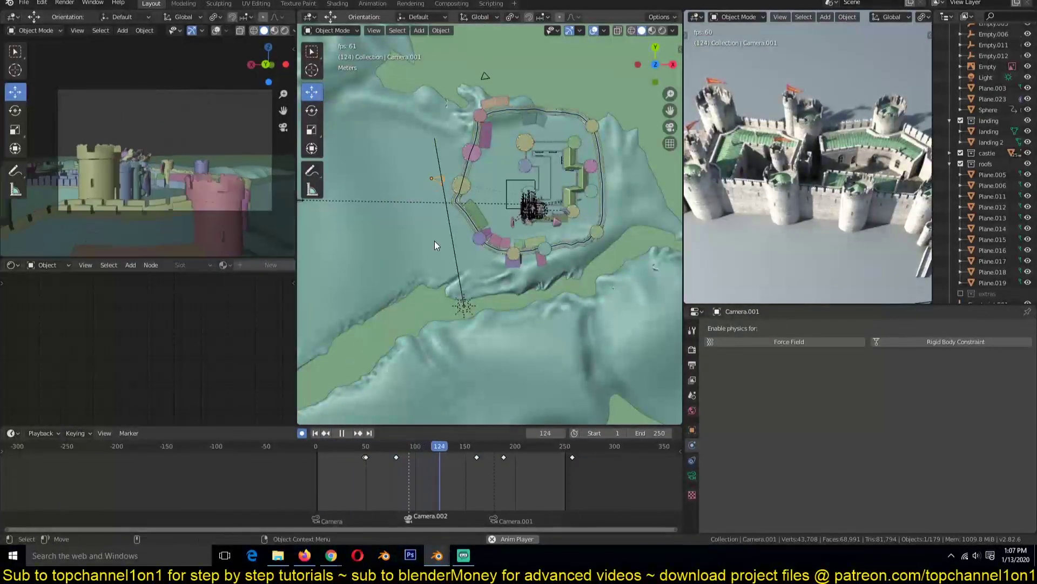
{"action": "key", "text": "space"}
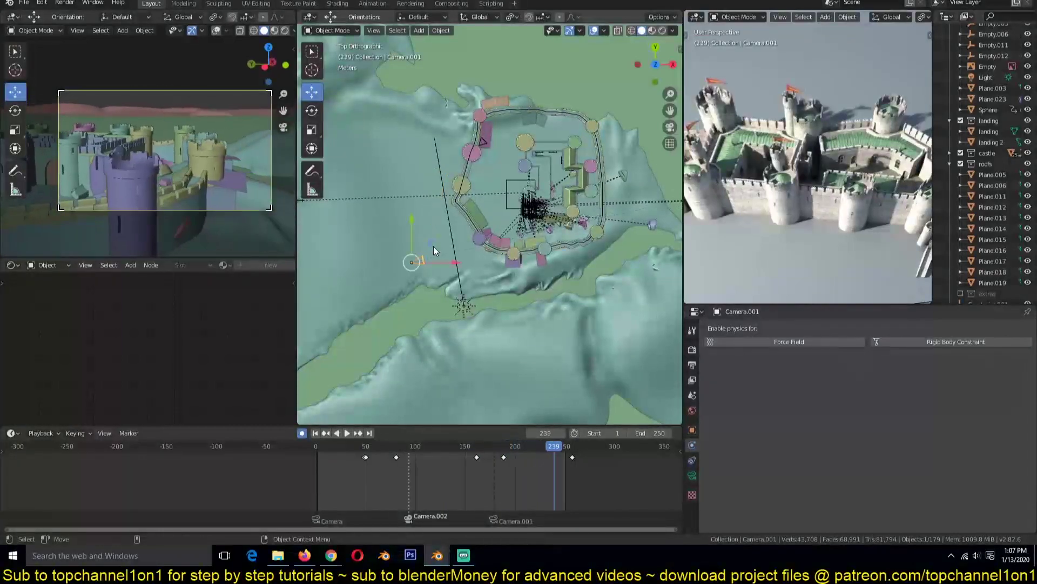
- Delay the Camera.001 marker to about frame 183 and check the timing of the camera cuts in playback
{"action": "mouse_move", "coordinate": [489, 523]}
{"action": "left_mouse_down"}
{"action": "mouse_move", "coordinate": [547, 511]}
{"action": "mouse_move", "coordinate": [536, 513]}
{"action": "mouse_move", "coordinate": [532, 488]}
{"action": "mouse_move", "coordinate": [489, 489]}
{"action": "mouse_move", "coordinate": [506, 488]}
{"action": "left_mouse_up"}
{"action": "mouse_move", "coordinate": [523, 493]}
{"action": "right_mouse_down", "text": "shift"}
{"action": "mouse_move", "coordinate": [504, 493]}
{"action": "mouse_move", "coordinate": [513, 509]}
{"action": "mouse_move", "coordinate": [502, 512]}
{"action": "right_mouse_up", "text": "shift"}
{"action": "left_click_drag", "start_coordinate": [537, 523], "coordinate": [503, 516]}
{"action": "key", "text": "space"}
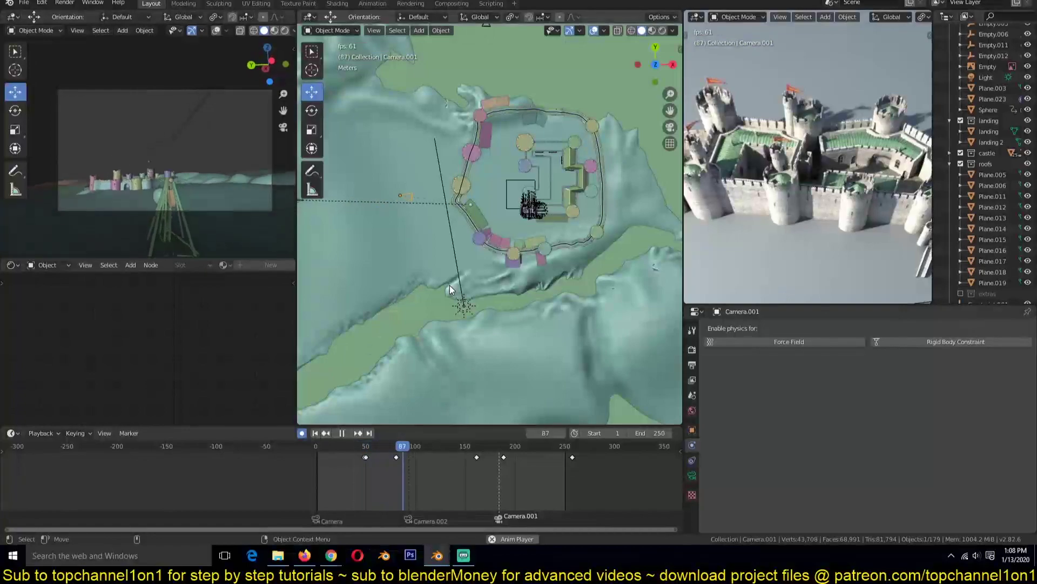
{"action": "key", "text": "Escape"}
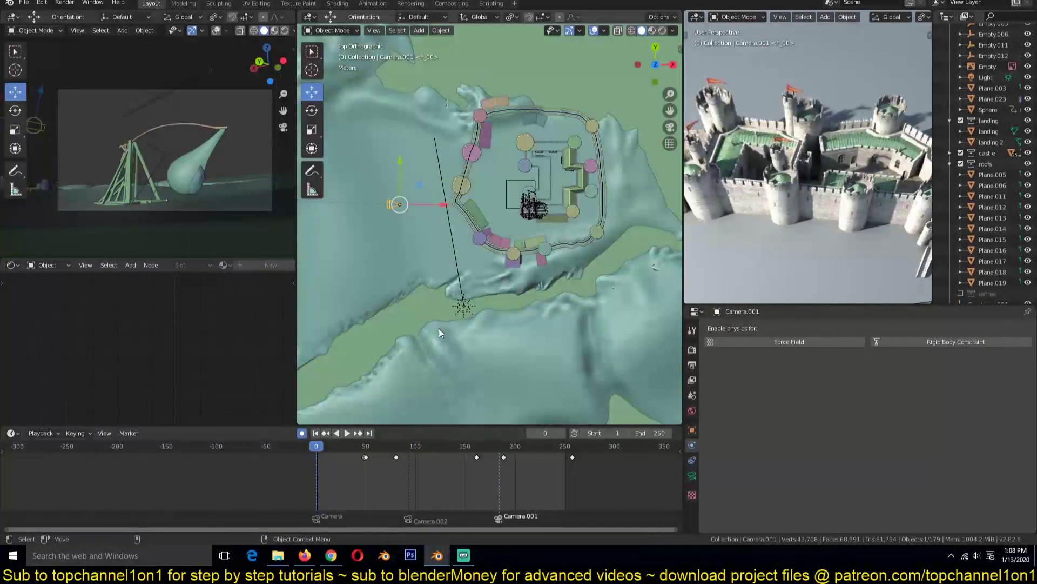